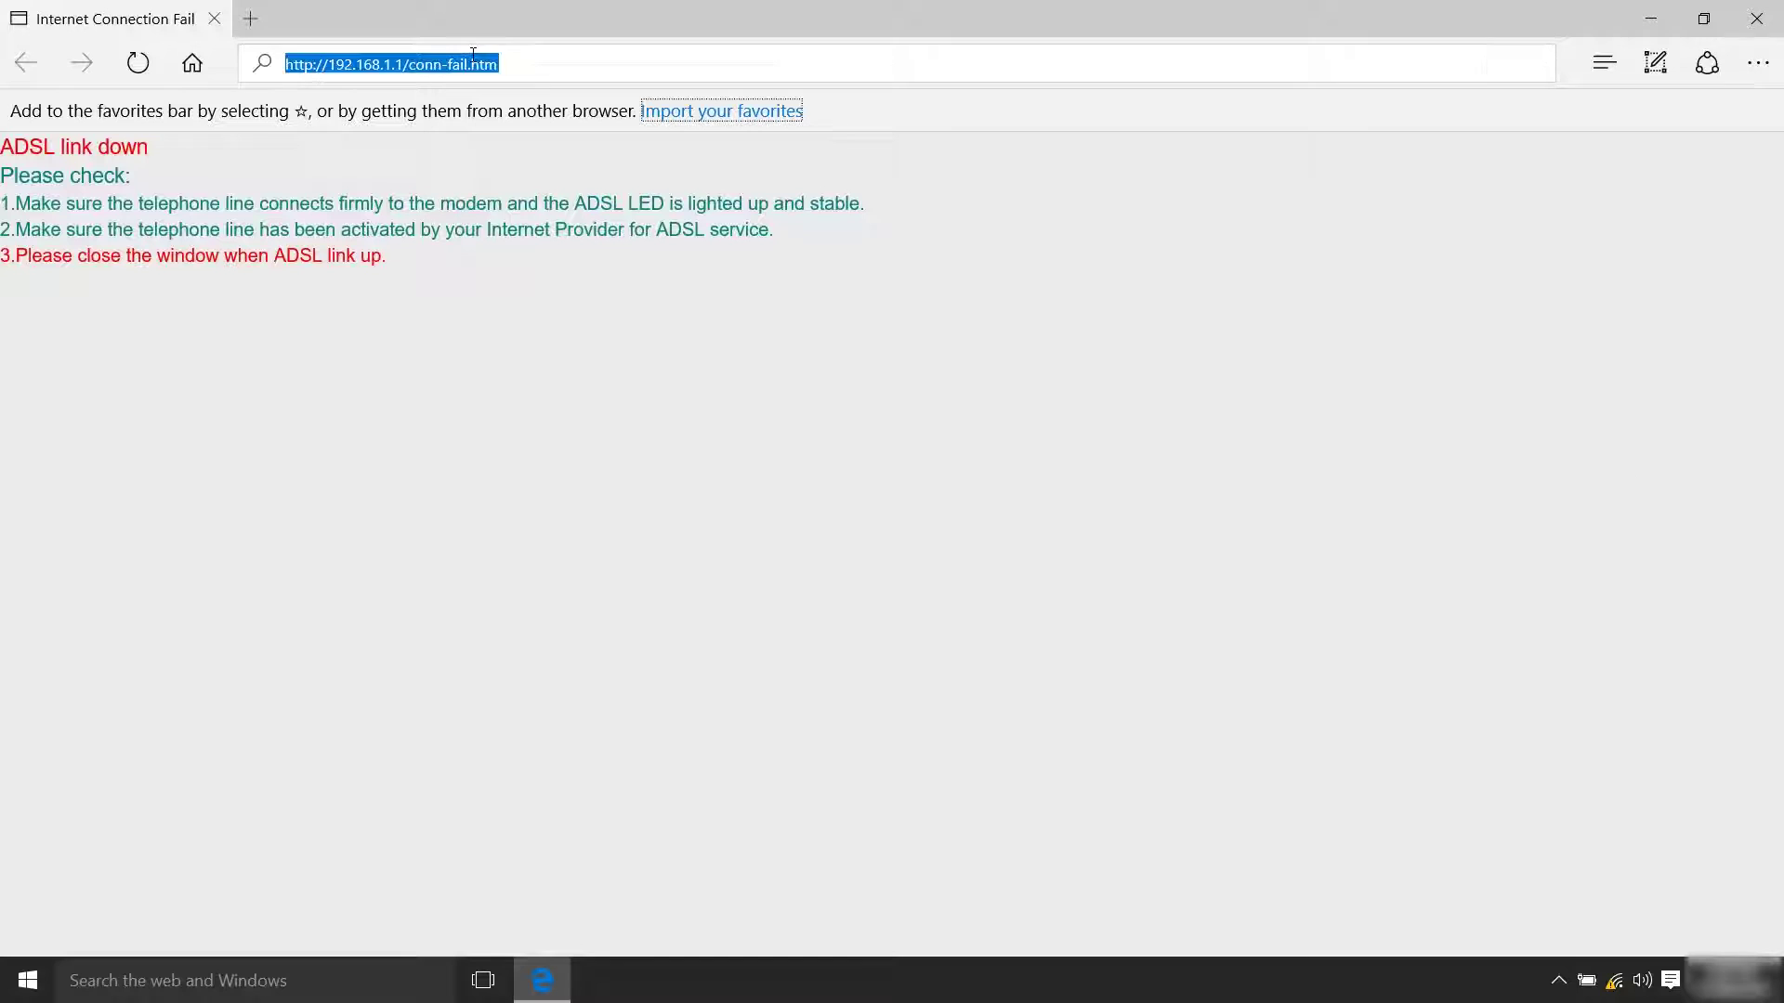
Log into the router at 192.168.1.1 with the admin user name and password
{"action": "type", "text": "192.168.1."}
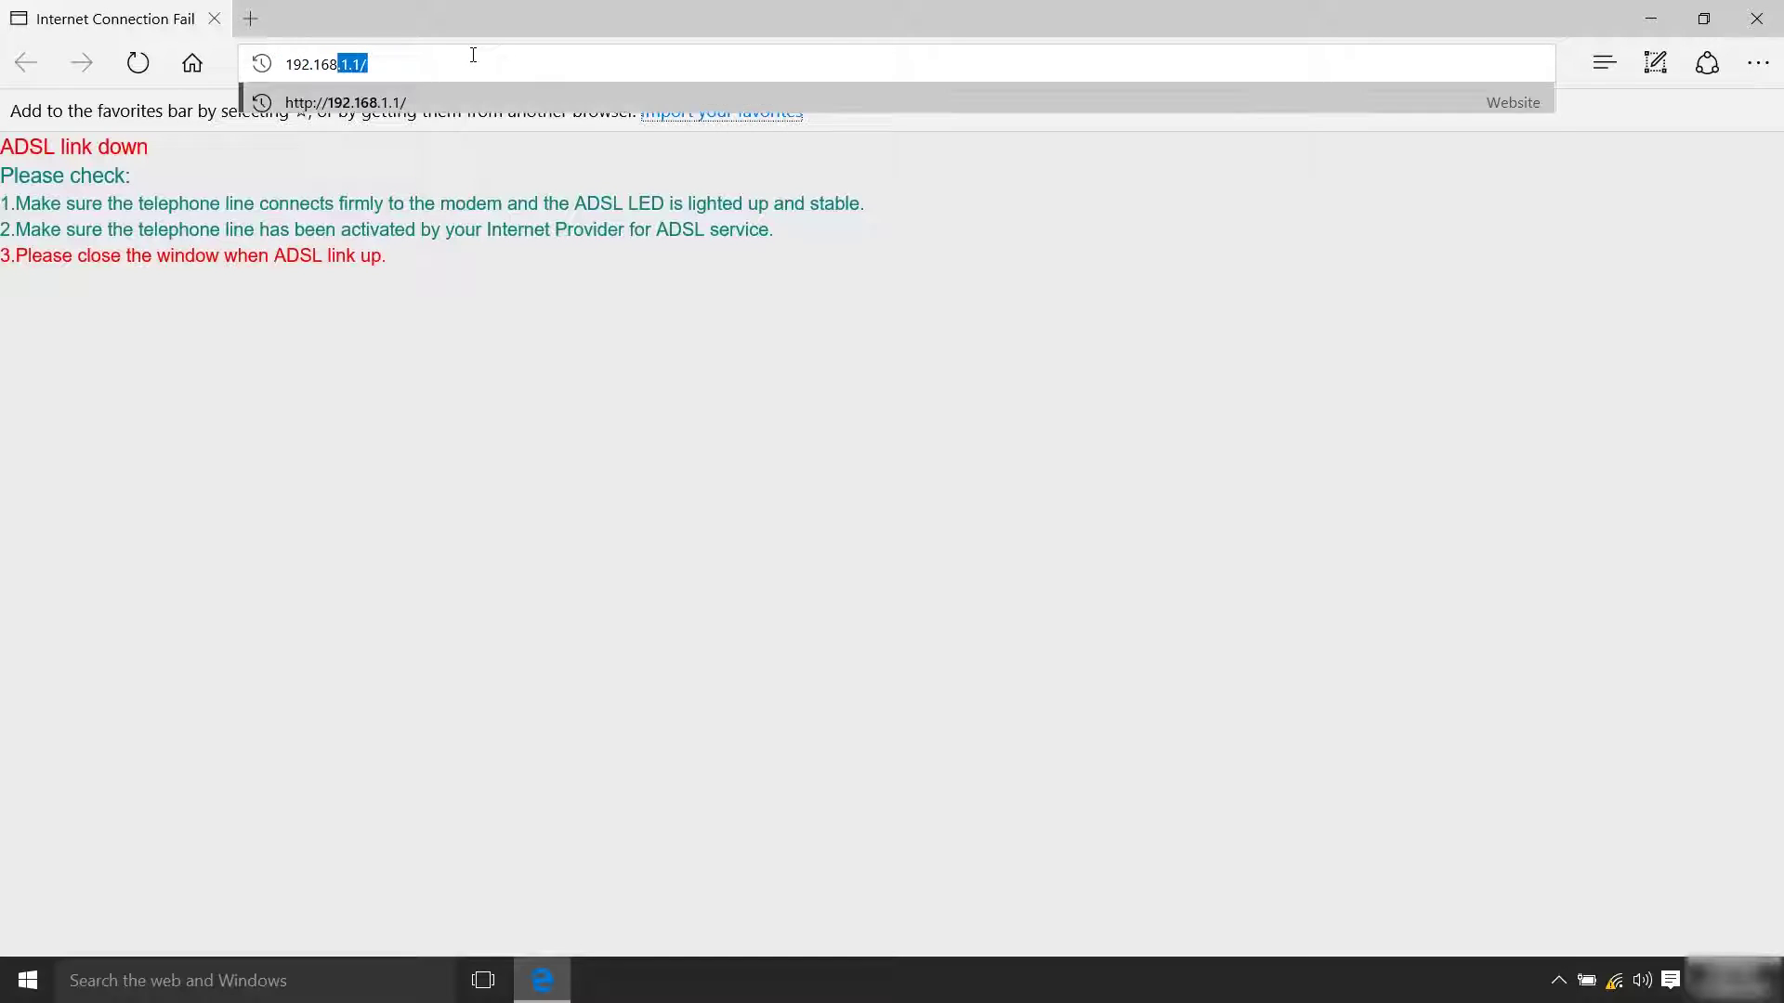
{"action": "type", "text": "1"}
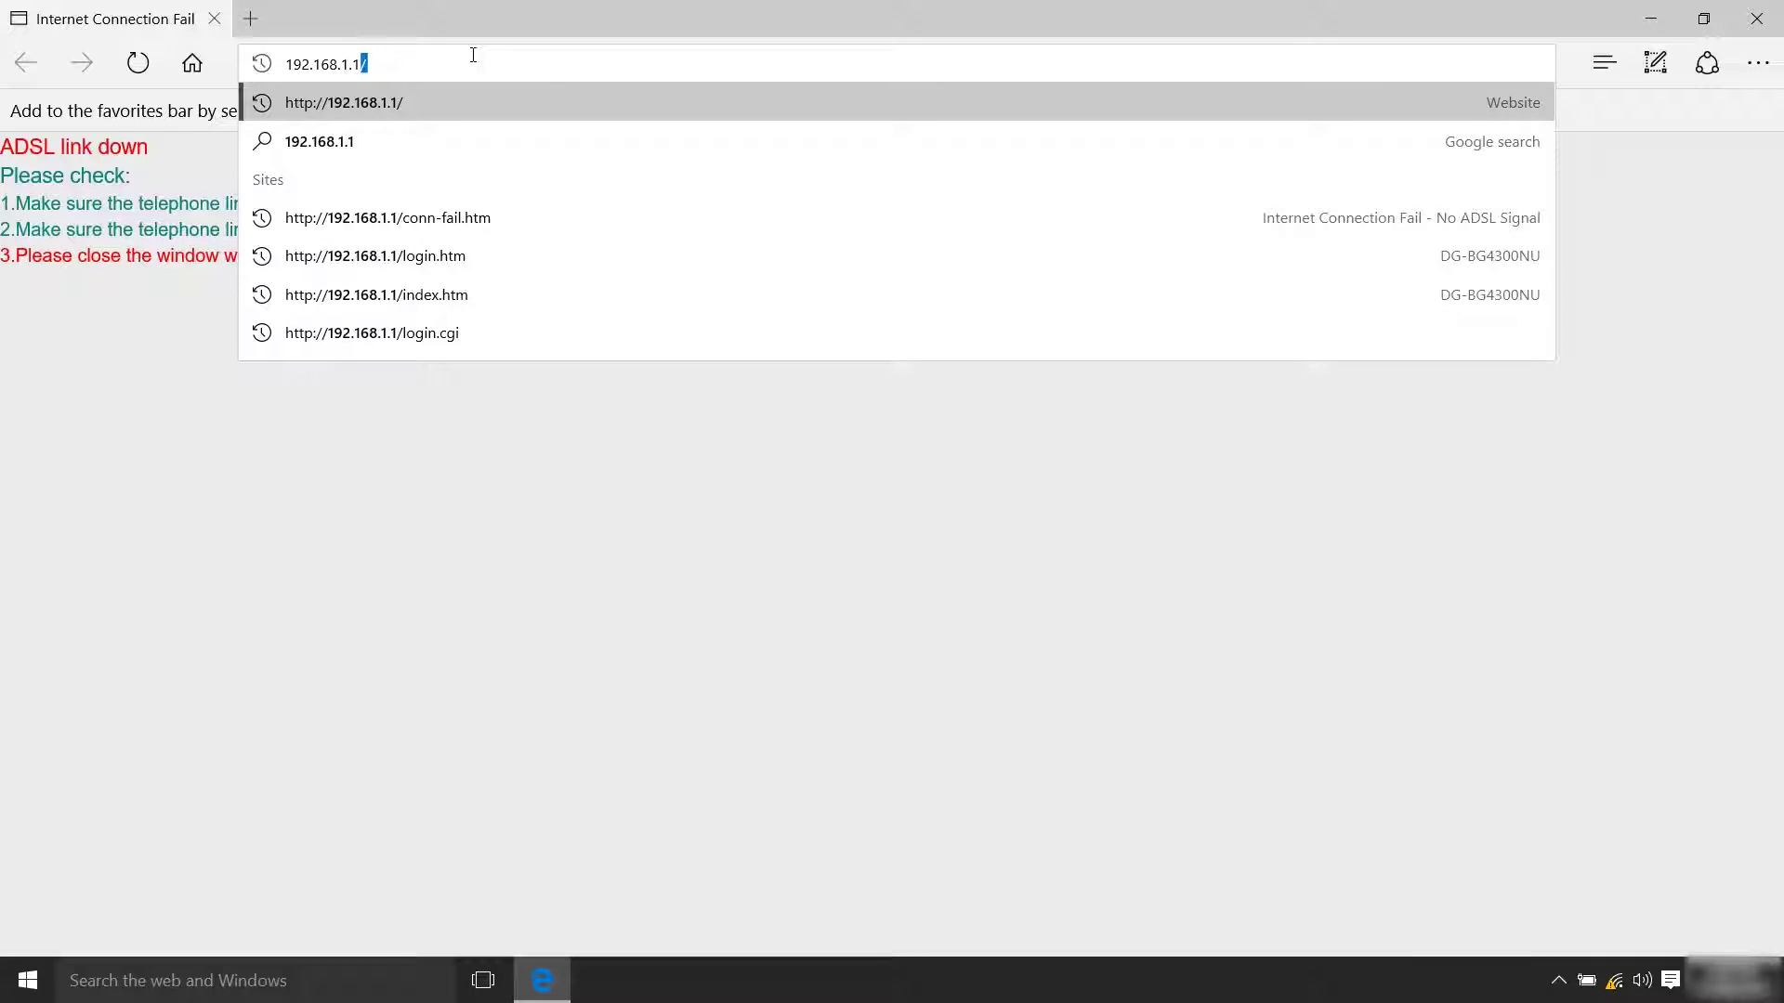
{"action": "left_click", "coordinate": [469, 107]}
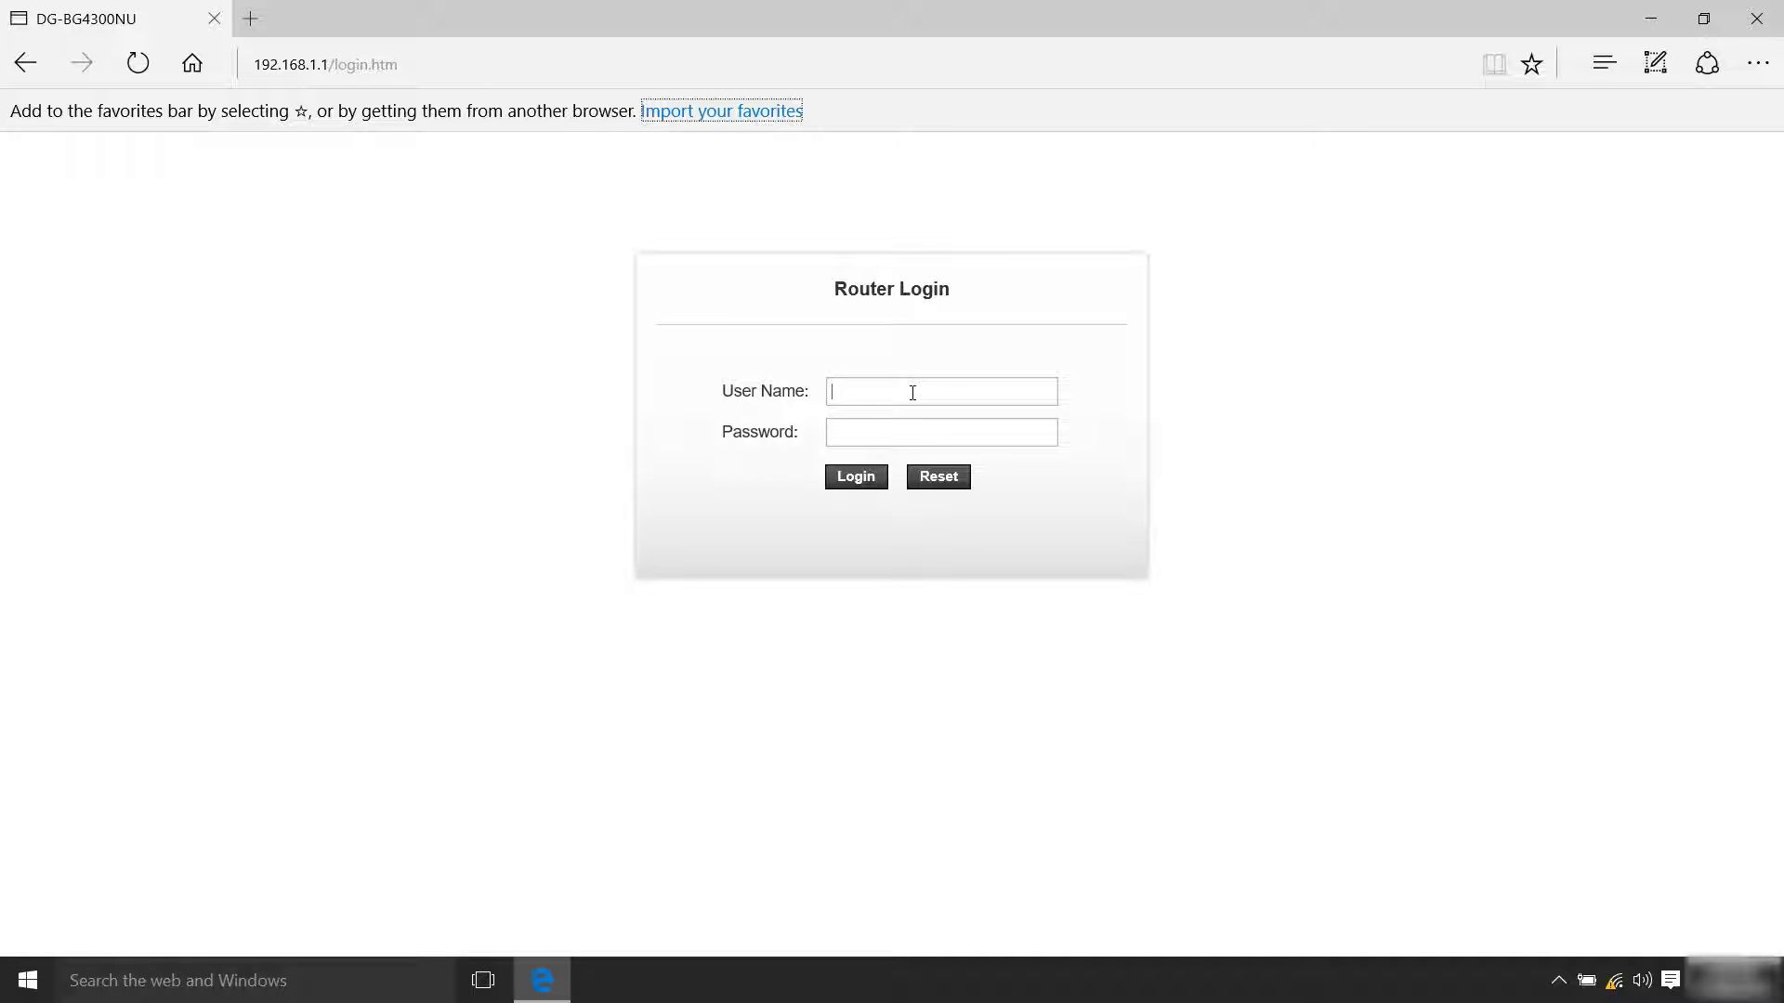
{"action": "type", "text": "admin"}
{"action": "key", "text": "Tab"}
{"action": "type", "text": "admin"}
{"action": "left_click", "coordinate": [873, 482]}
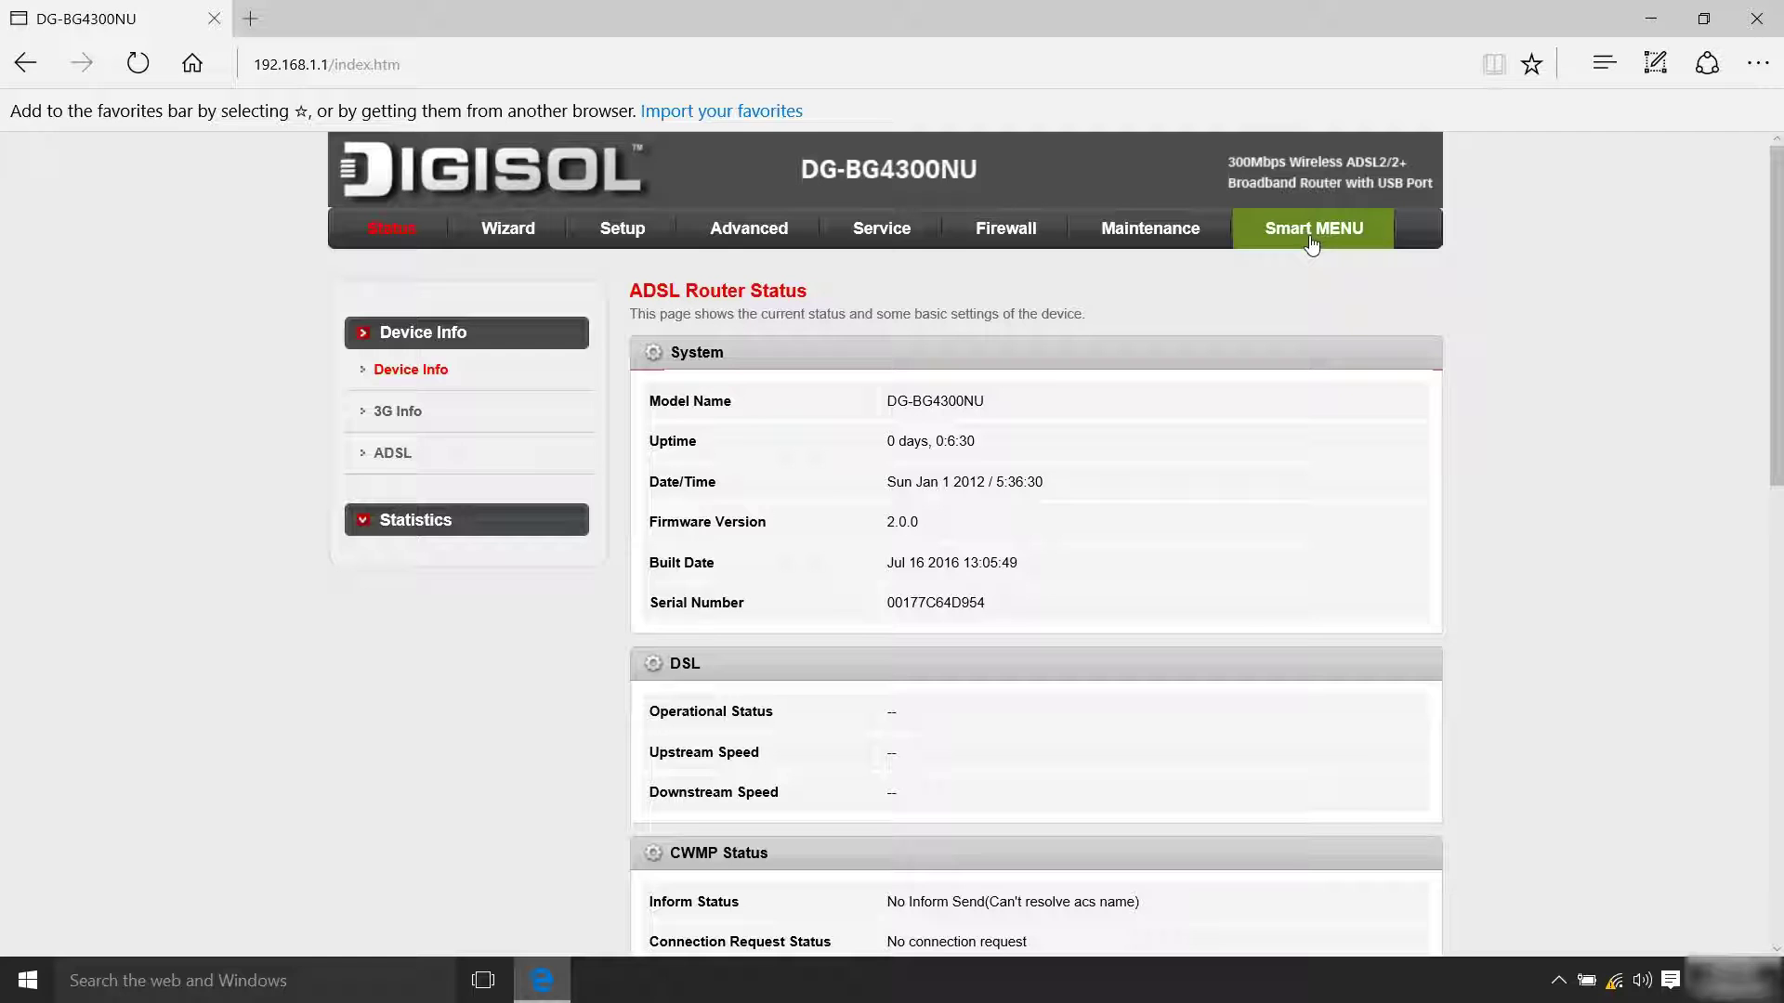
Add a PPPoE WAN connection with VPI 0, VCI 32 and the ISP account user name and password
{"action": "left_click", "coordinate": [1312, 240]}
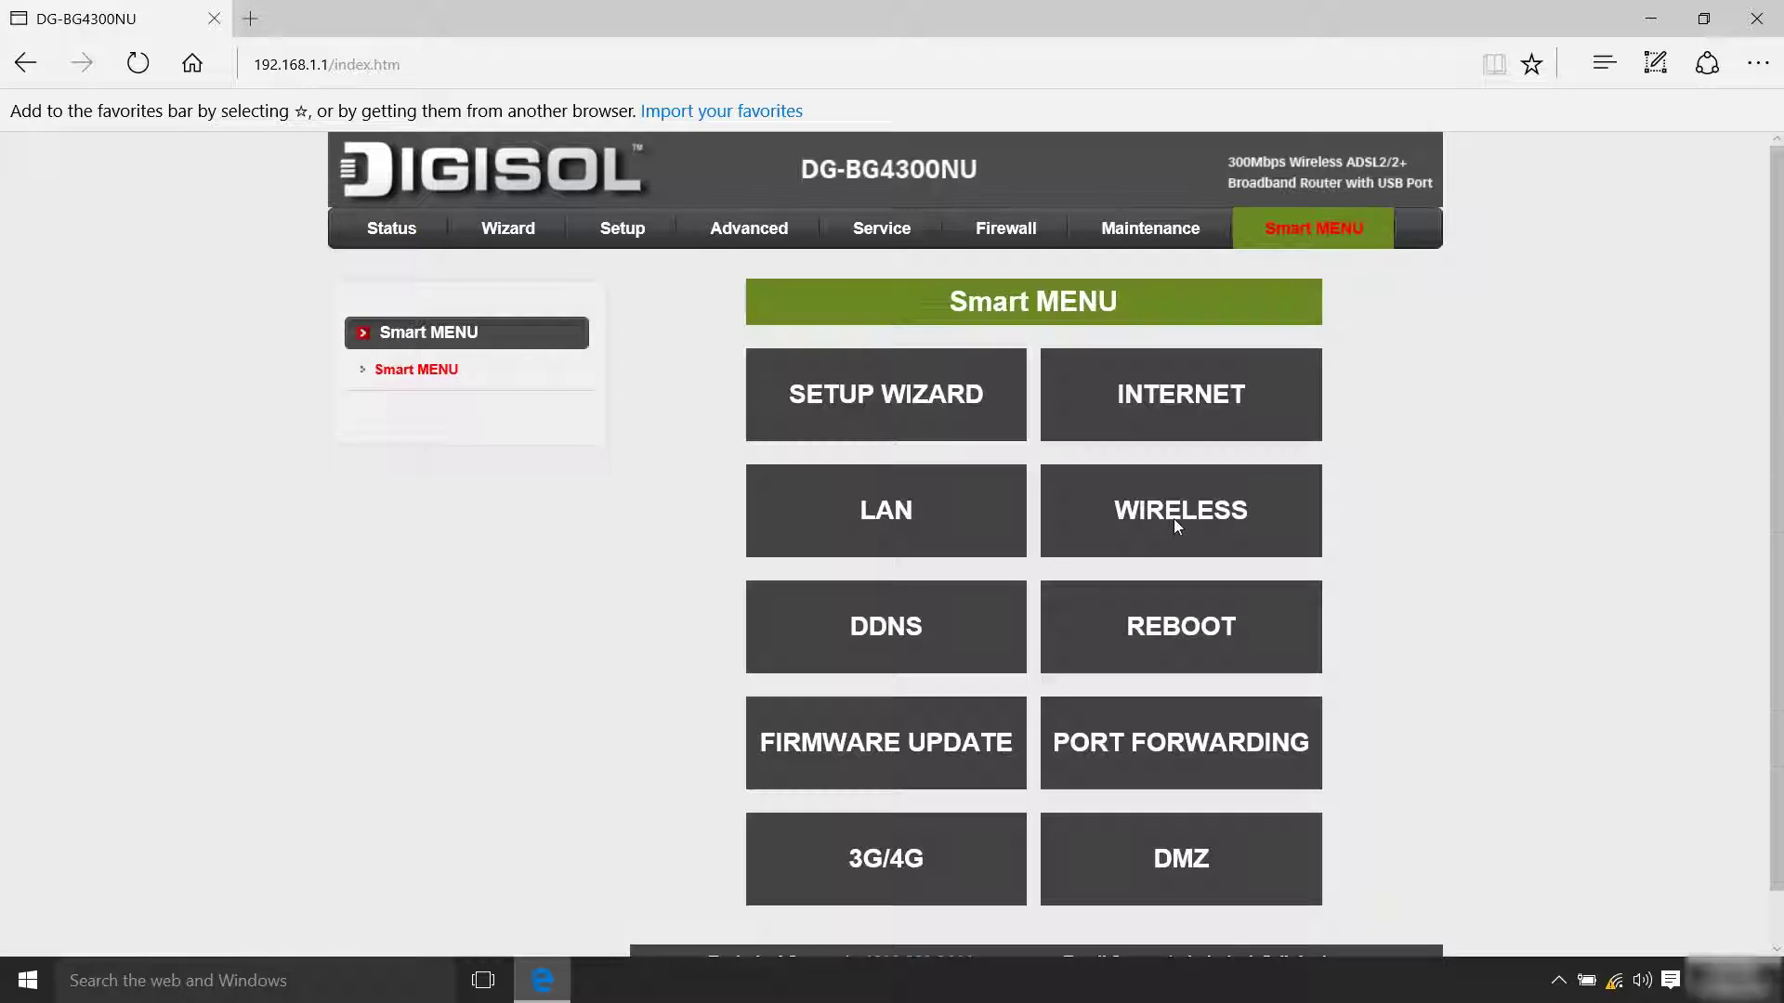
{"action": "left_click", "coordinate": [1182, 398]}
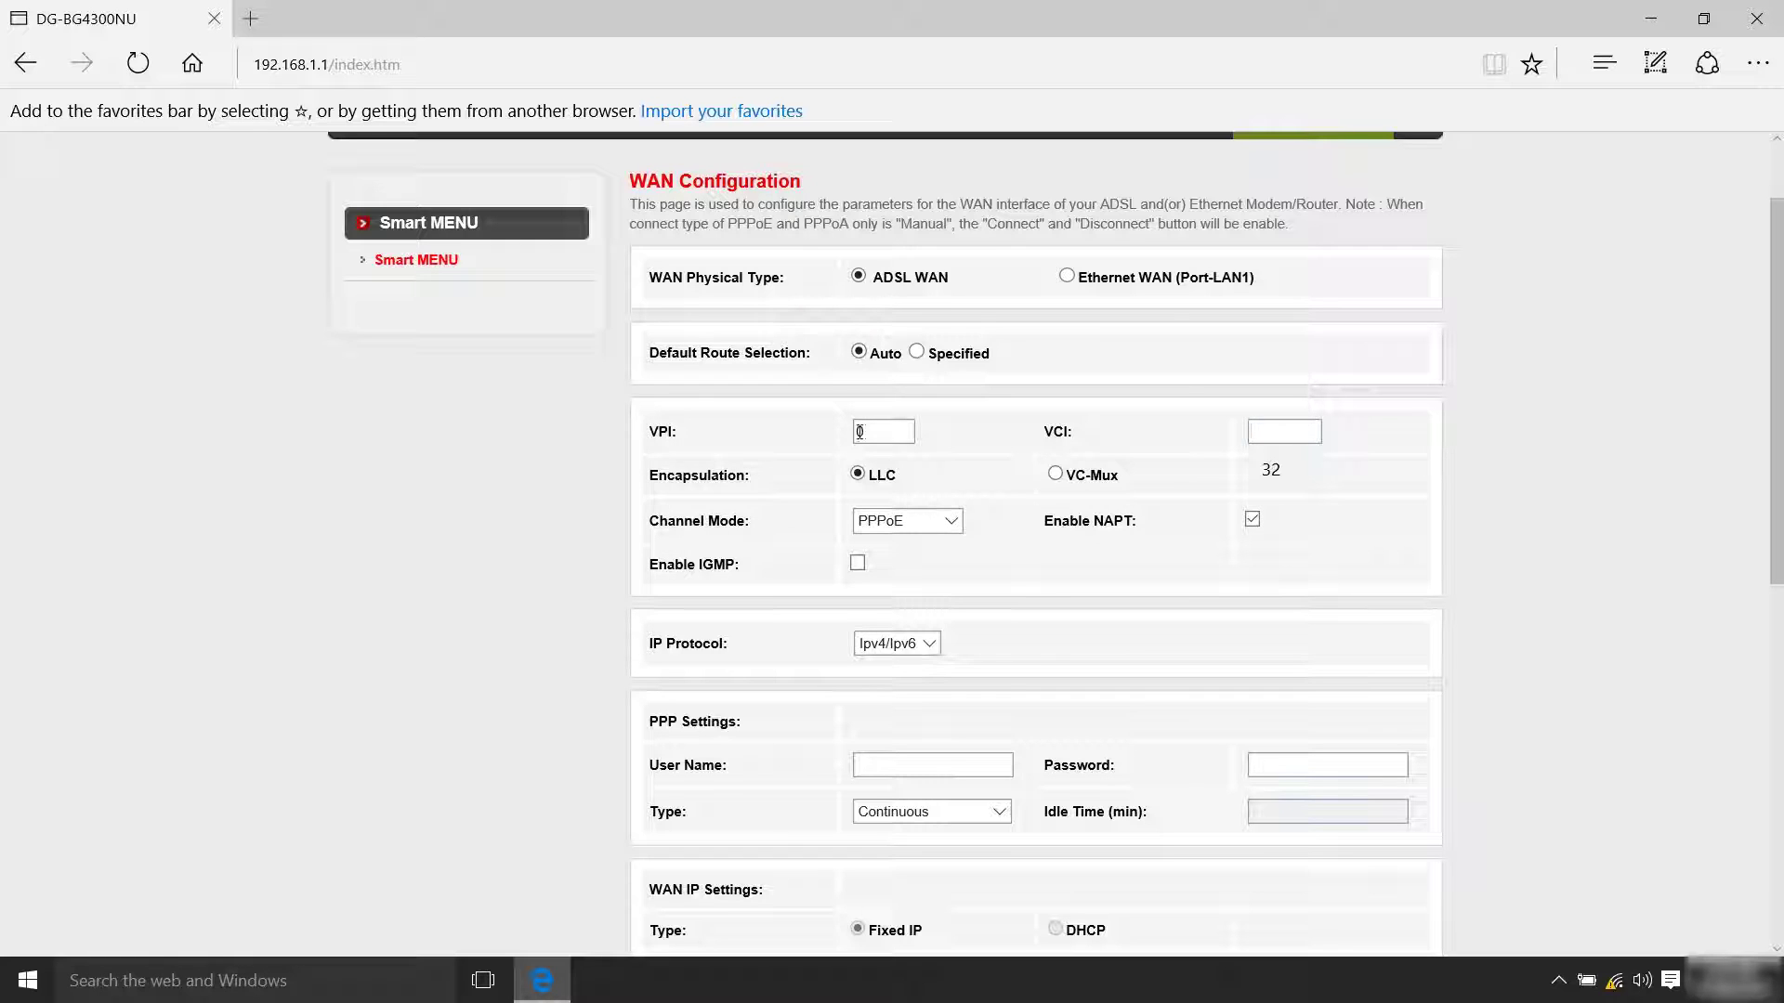
{"action": "left_click", "coordinate": [1291, 433]}
{"action": "left_click", "coordinate": [931, 764]}
{"action": "left_click", "coordinate": [1313, 769]}
{"action": "type", "text": "••••••••••"}
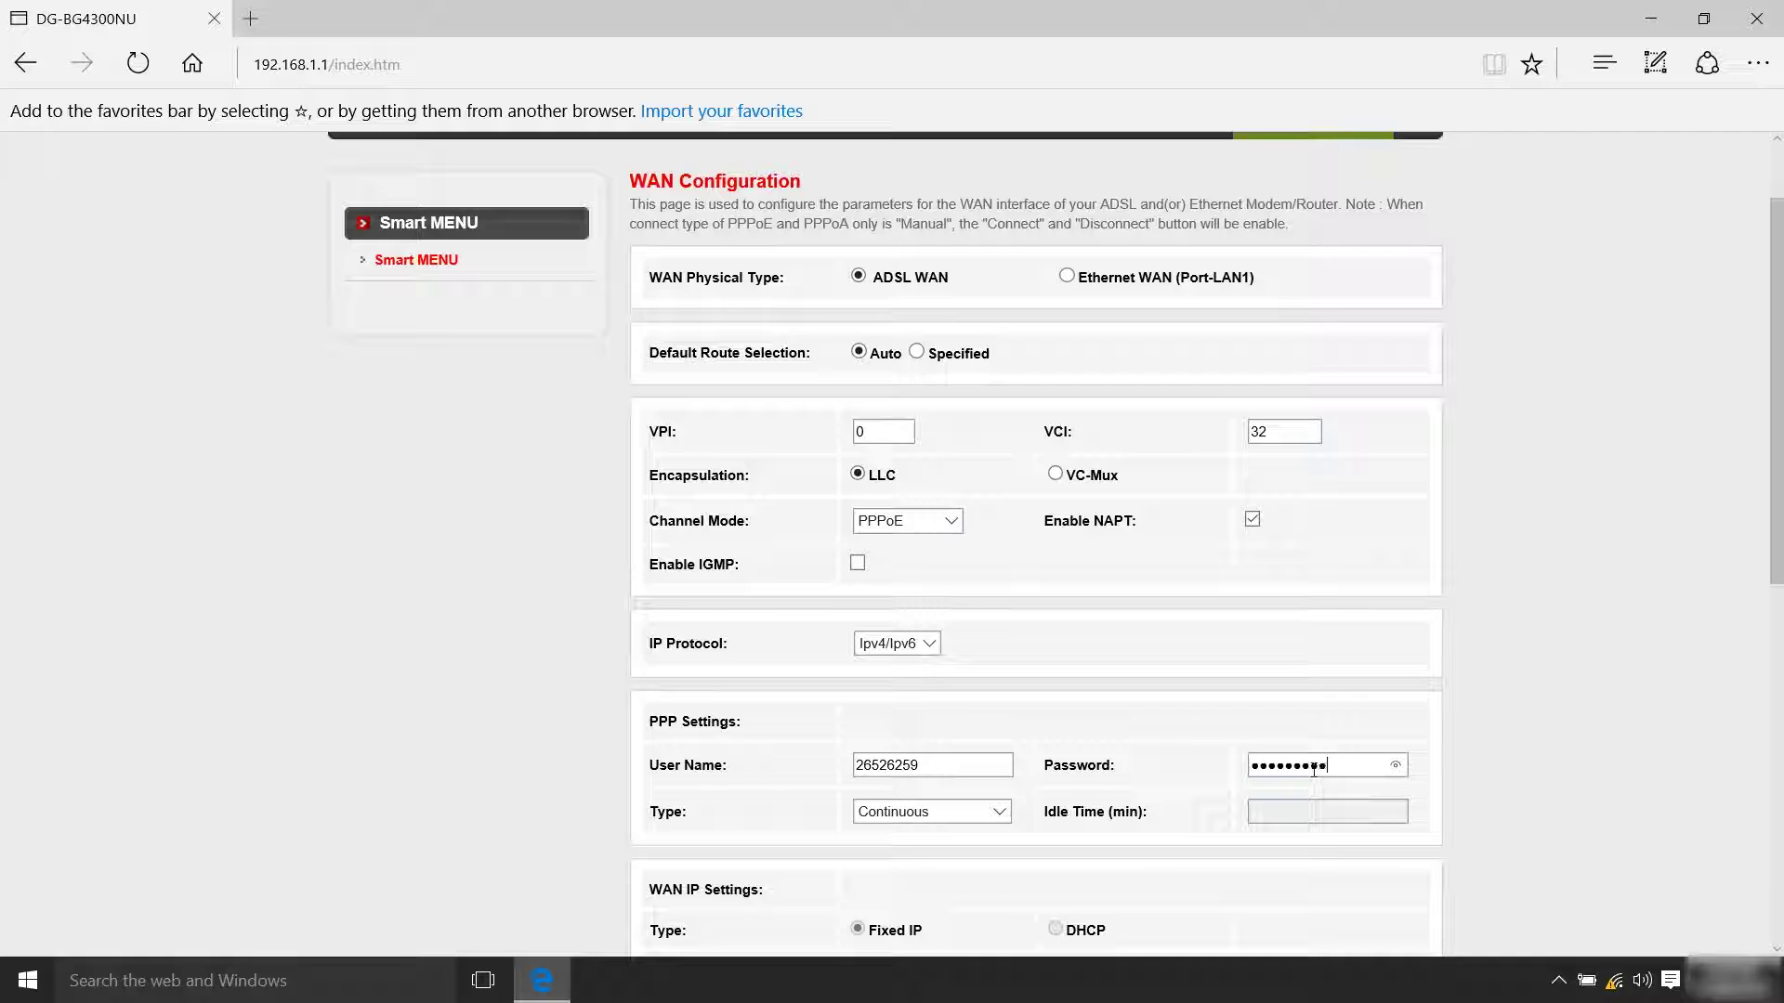
{"action": "scroll", "coordinate": [1774, 518], "scroll_direction": "down", "scroll_amount": 5}
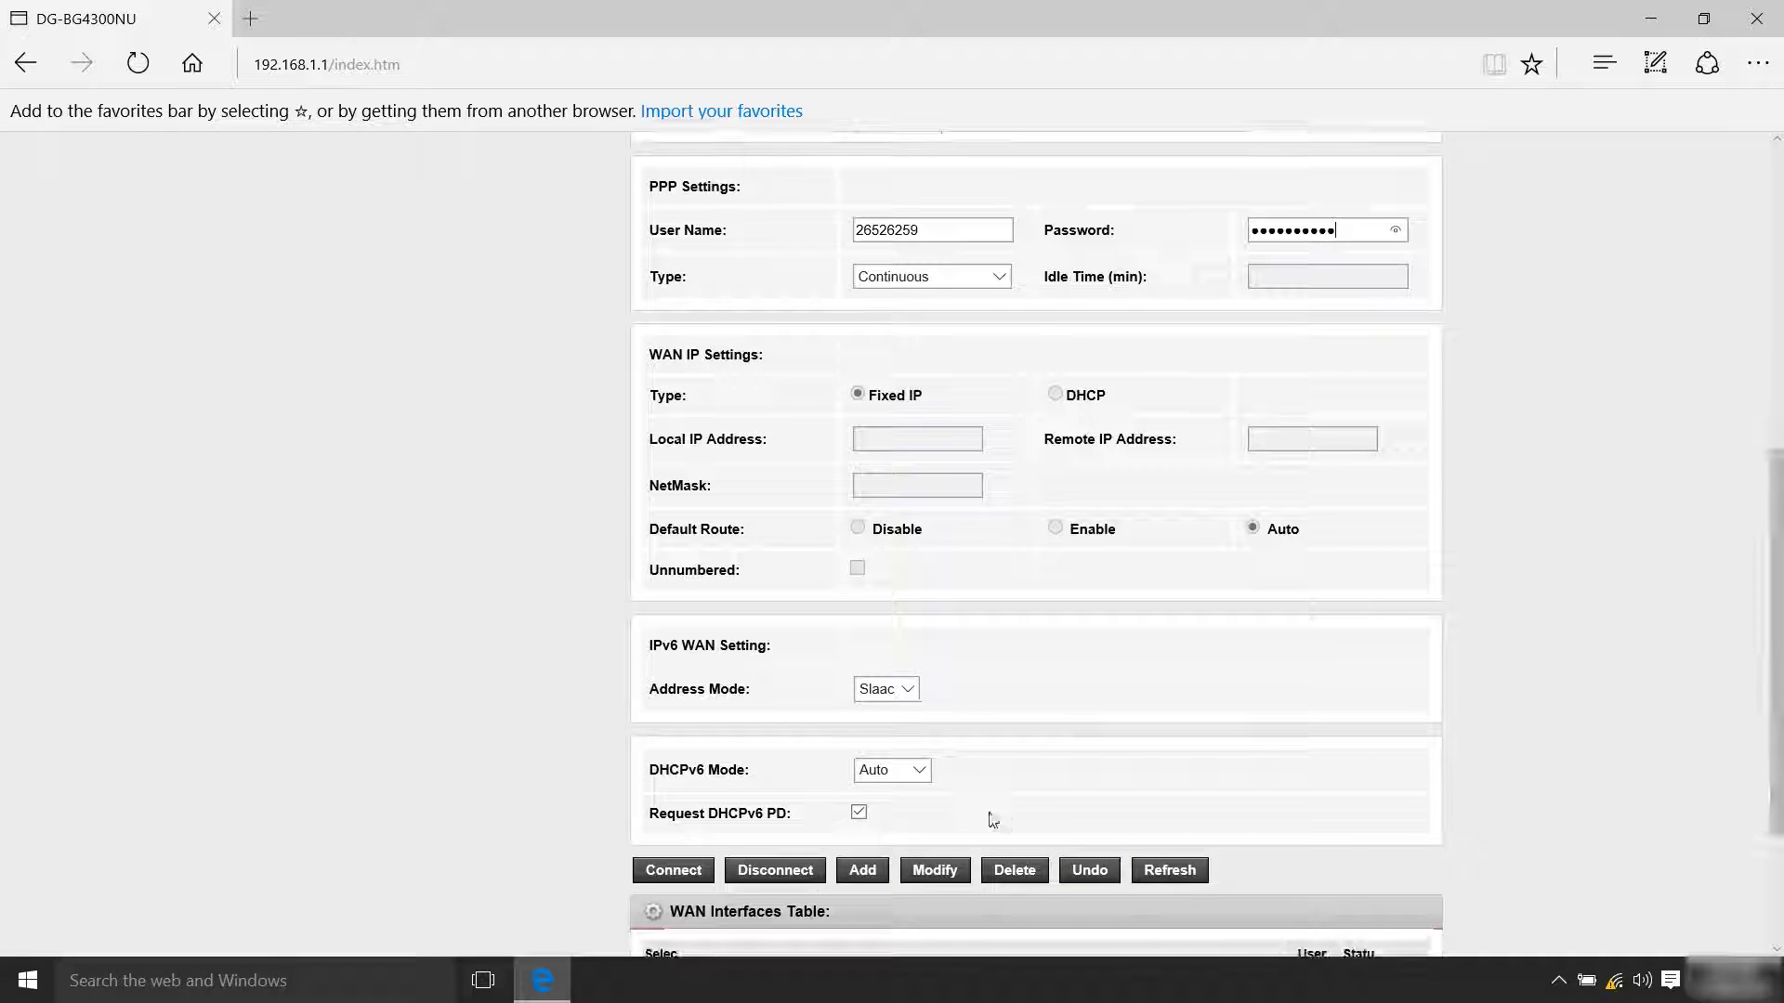
{"action": "left_click", "coordinate": [862, 870]}
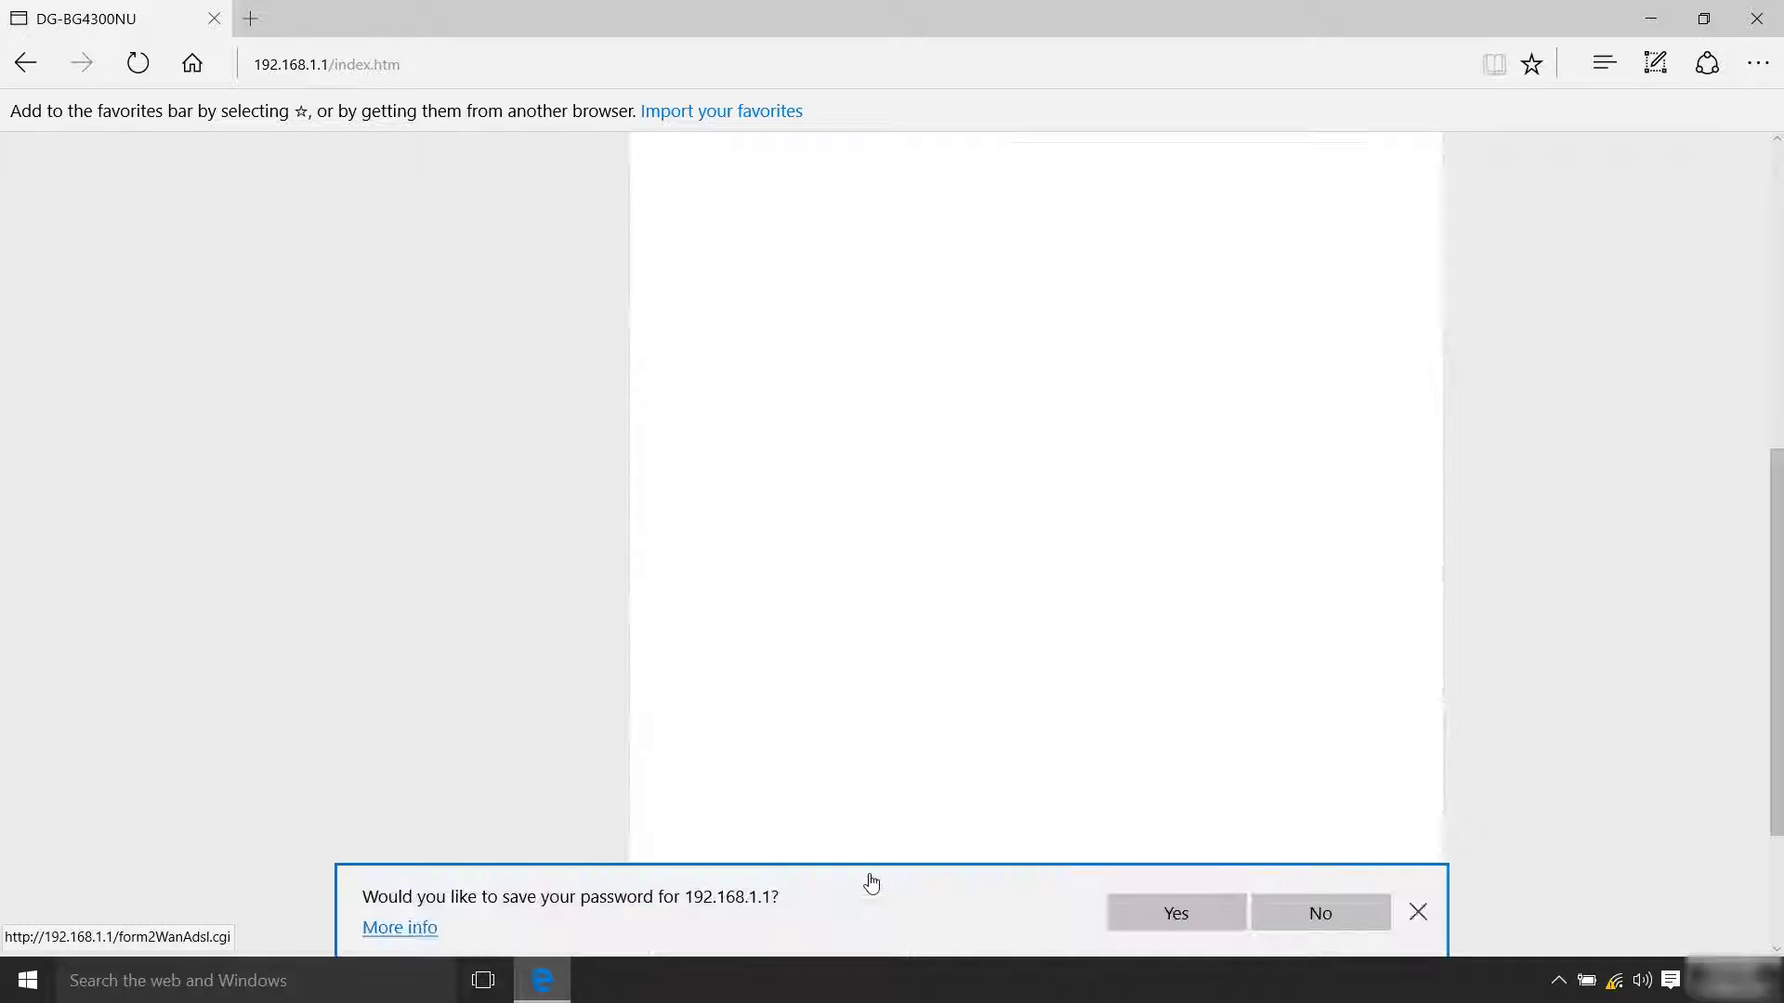
{"action": "key", "text": "ctrl+t"}
{"action": "type", "text": "www.digisol.com"}
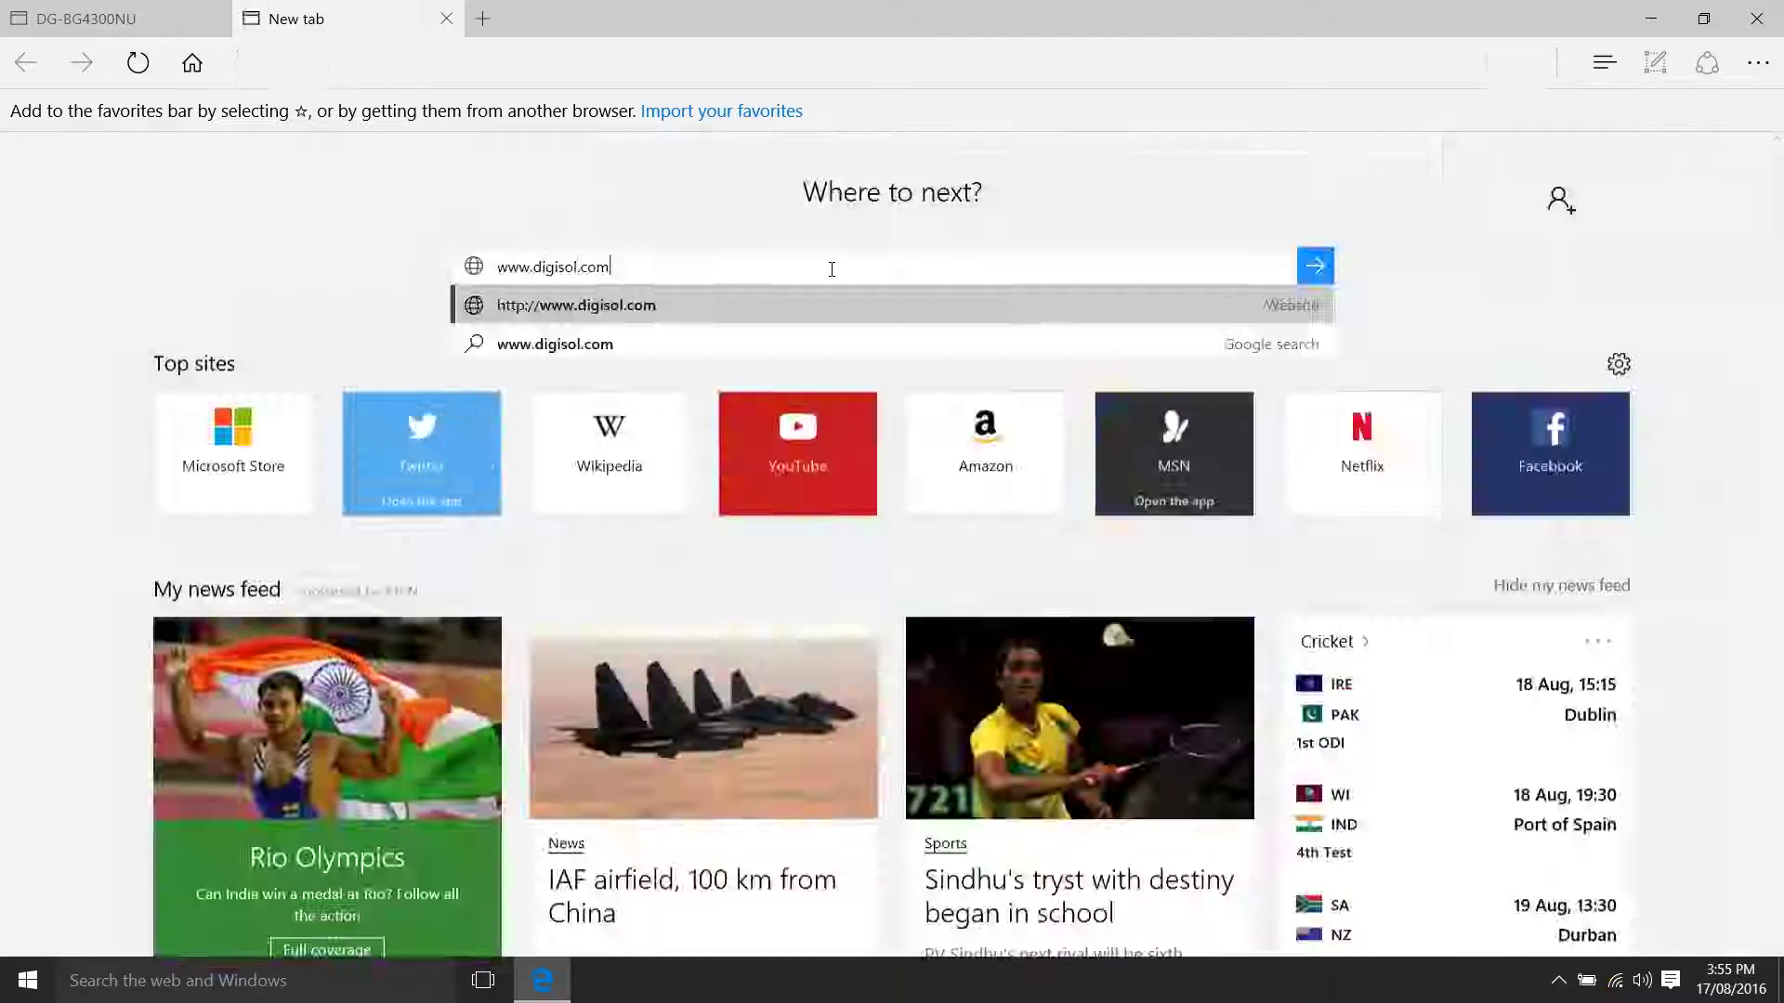
{"action": "key", "text": "Return"}
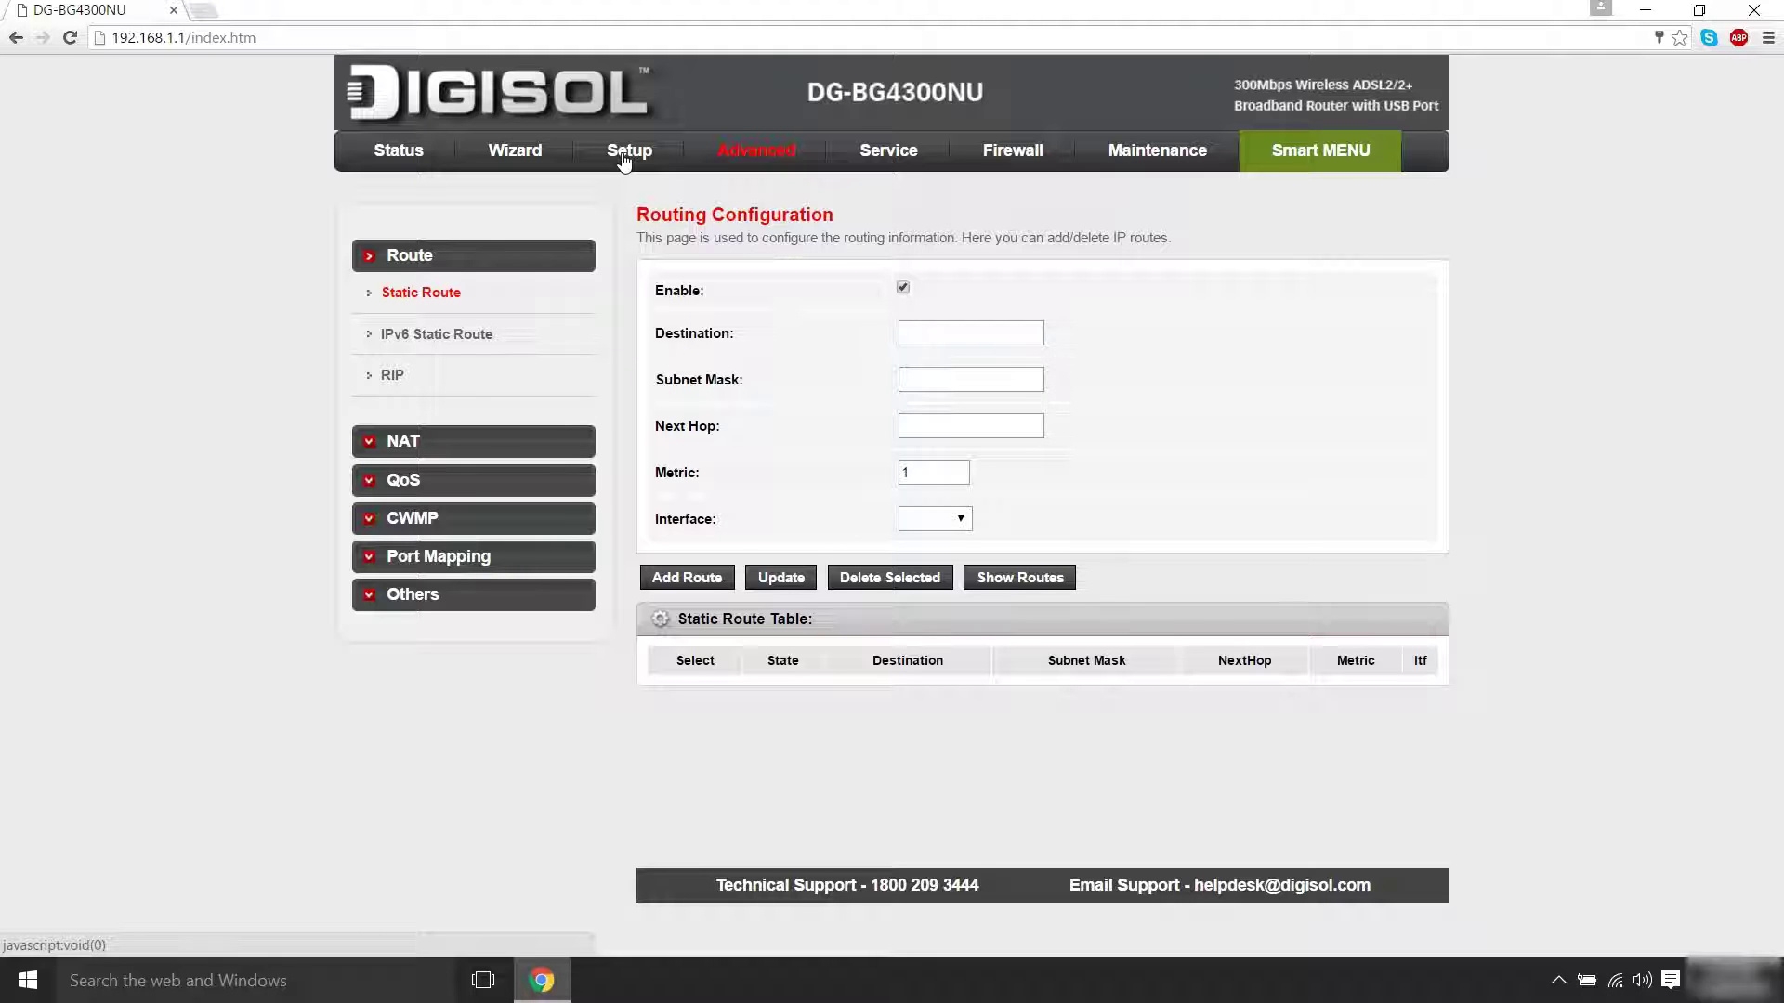
Under Setup > Wireless > Security, choose WPA2 Mixed encryption, enter a new pre-shared key, and apply
{"action": "left_click", "coordinate": [625, 156]}
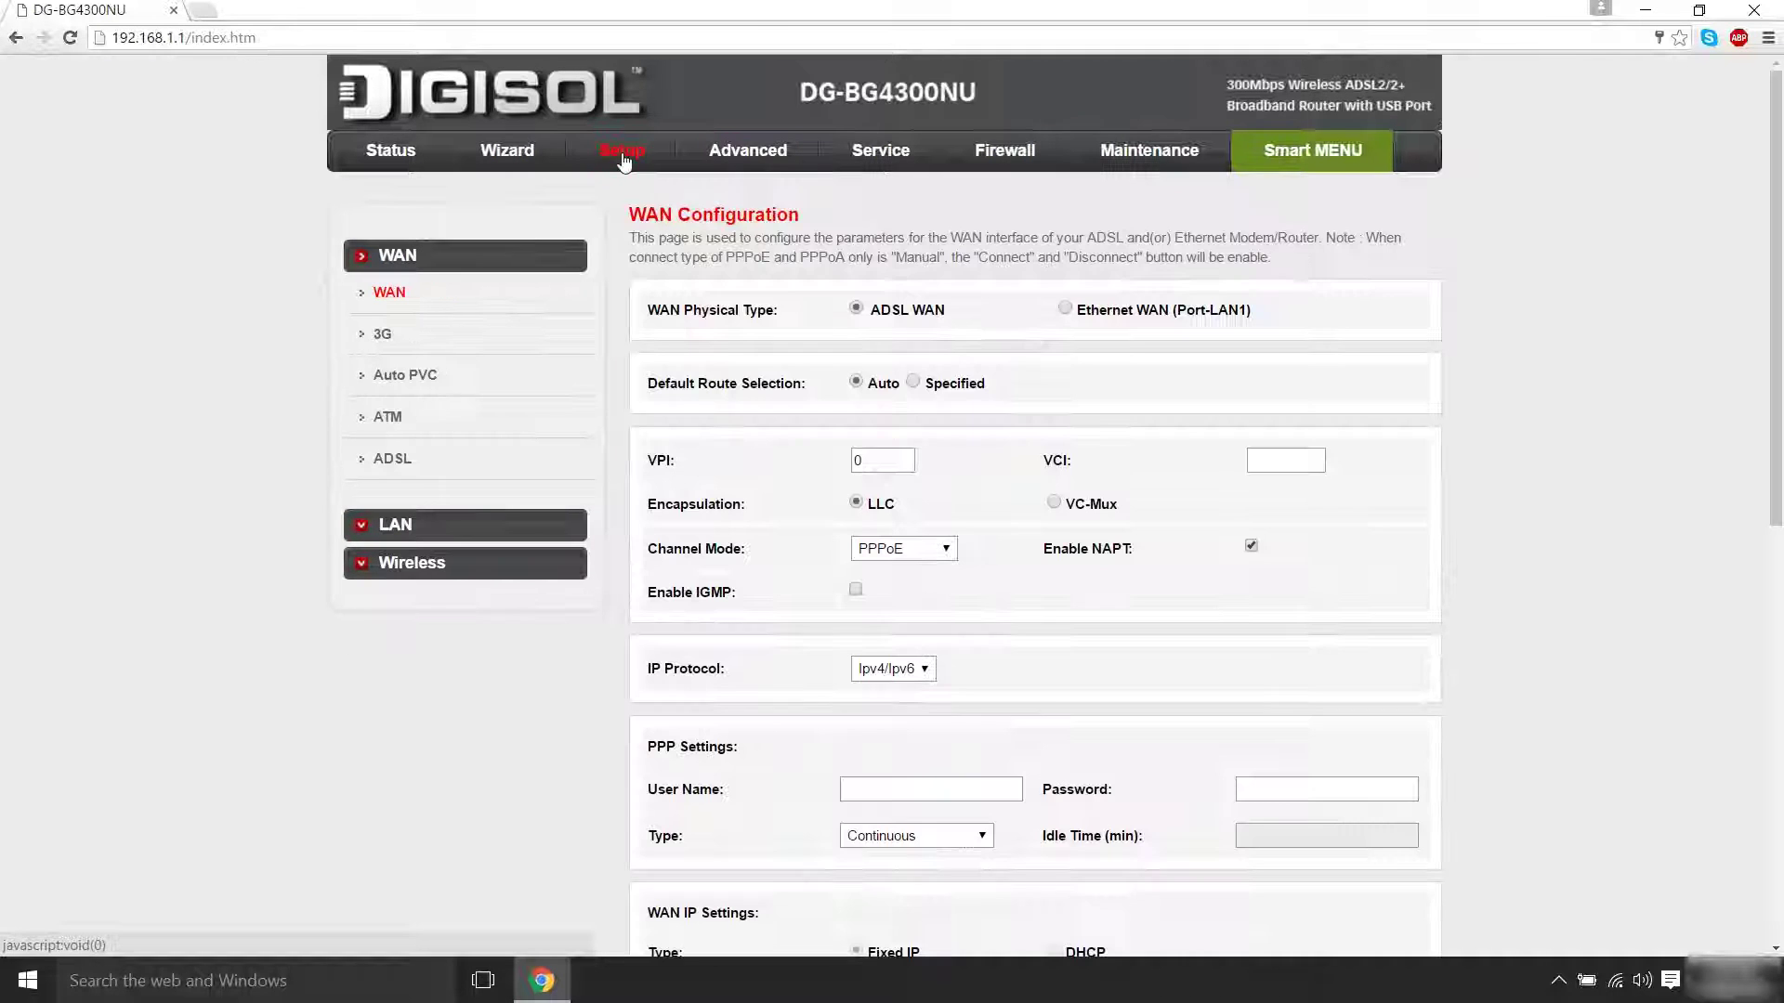
{"action": "left_click", "coordinate": [521, 571]}
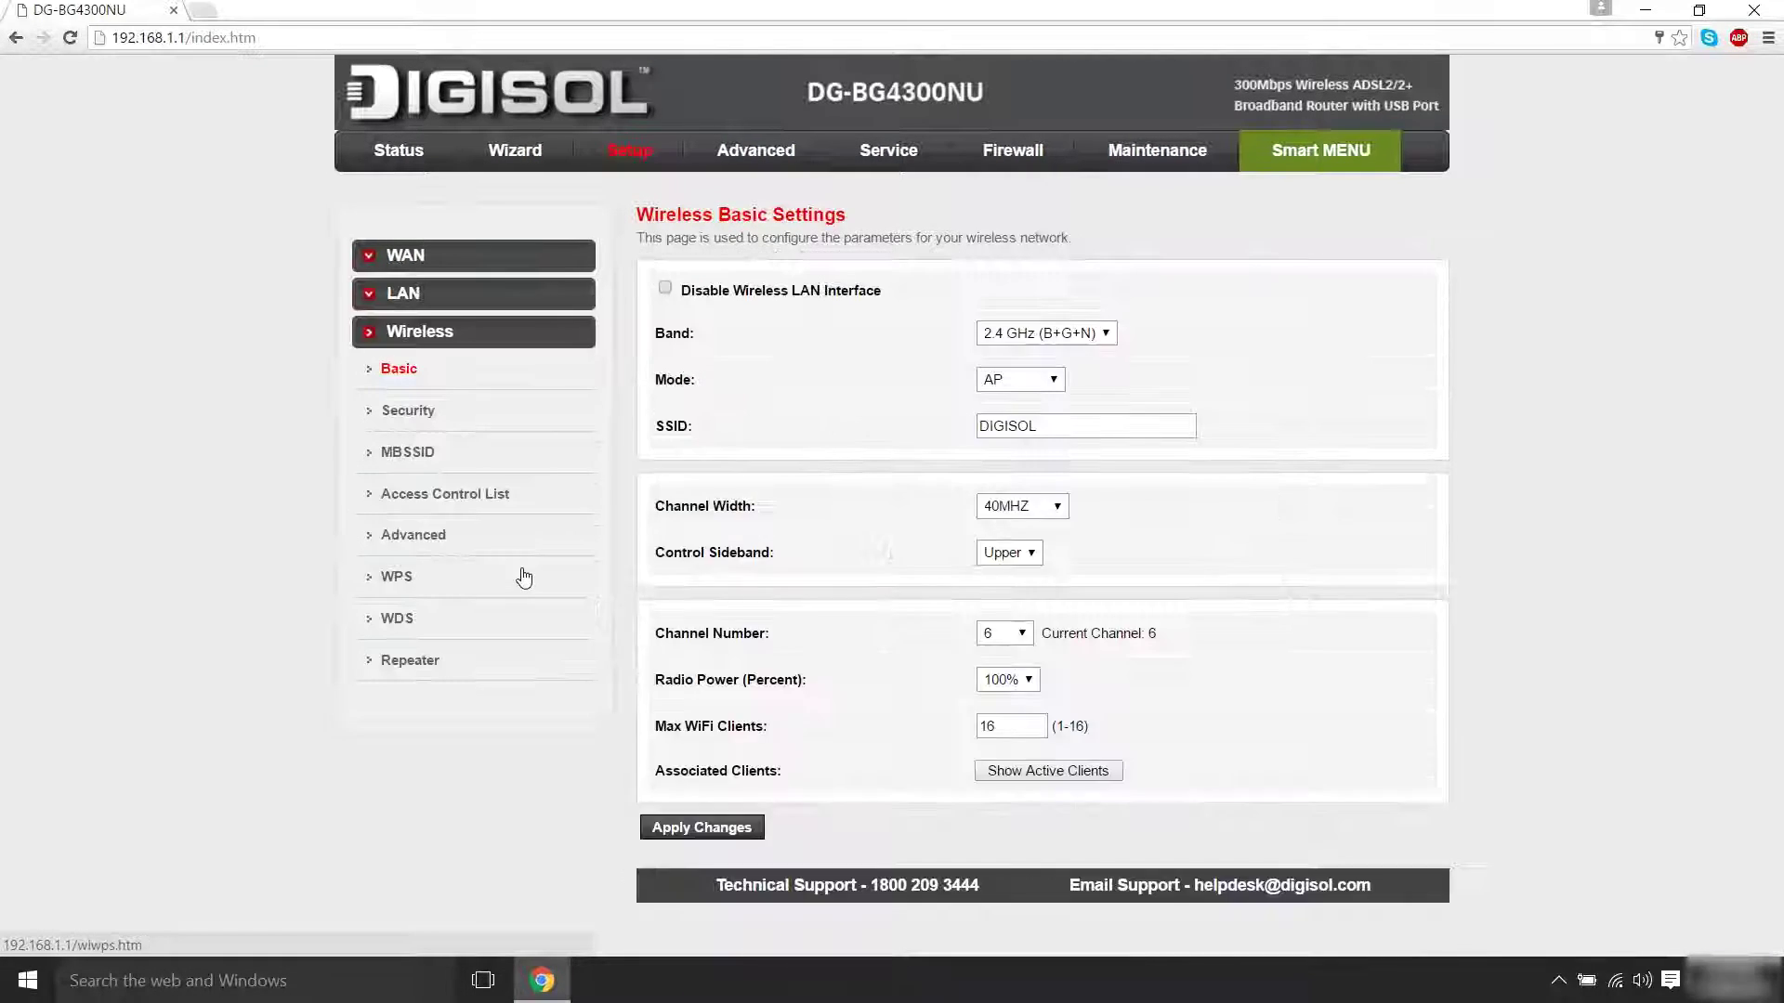
{"action": "left_click", "coordinate": [418, 424]}
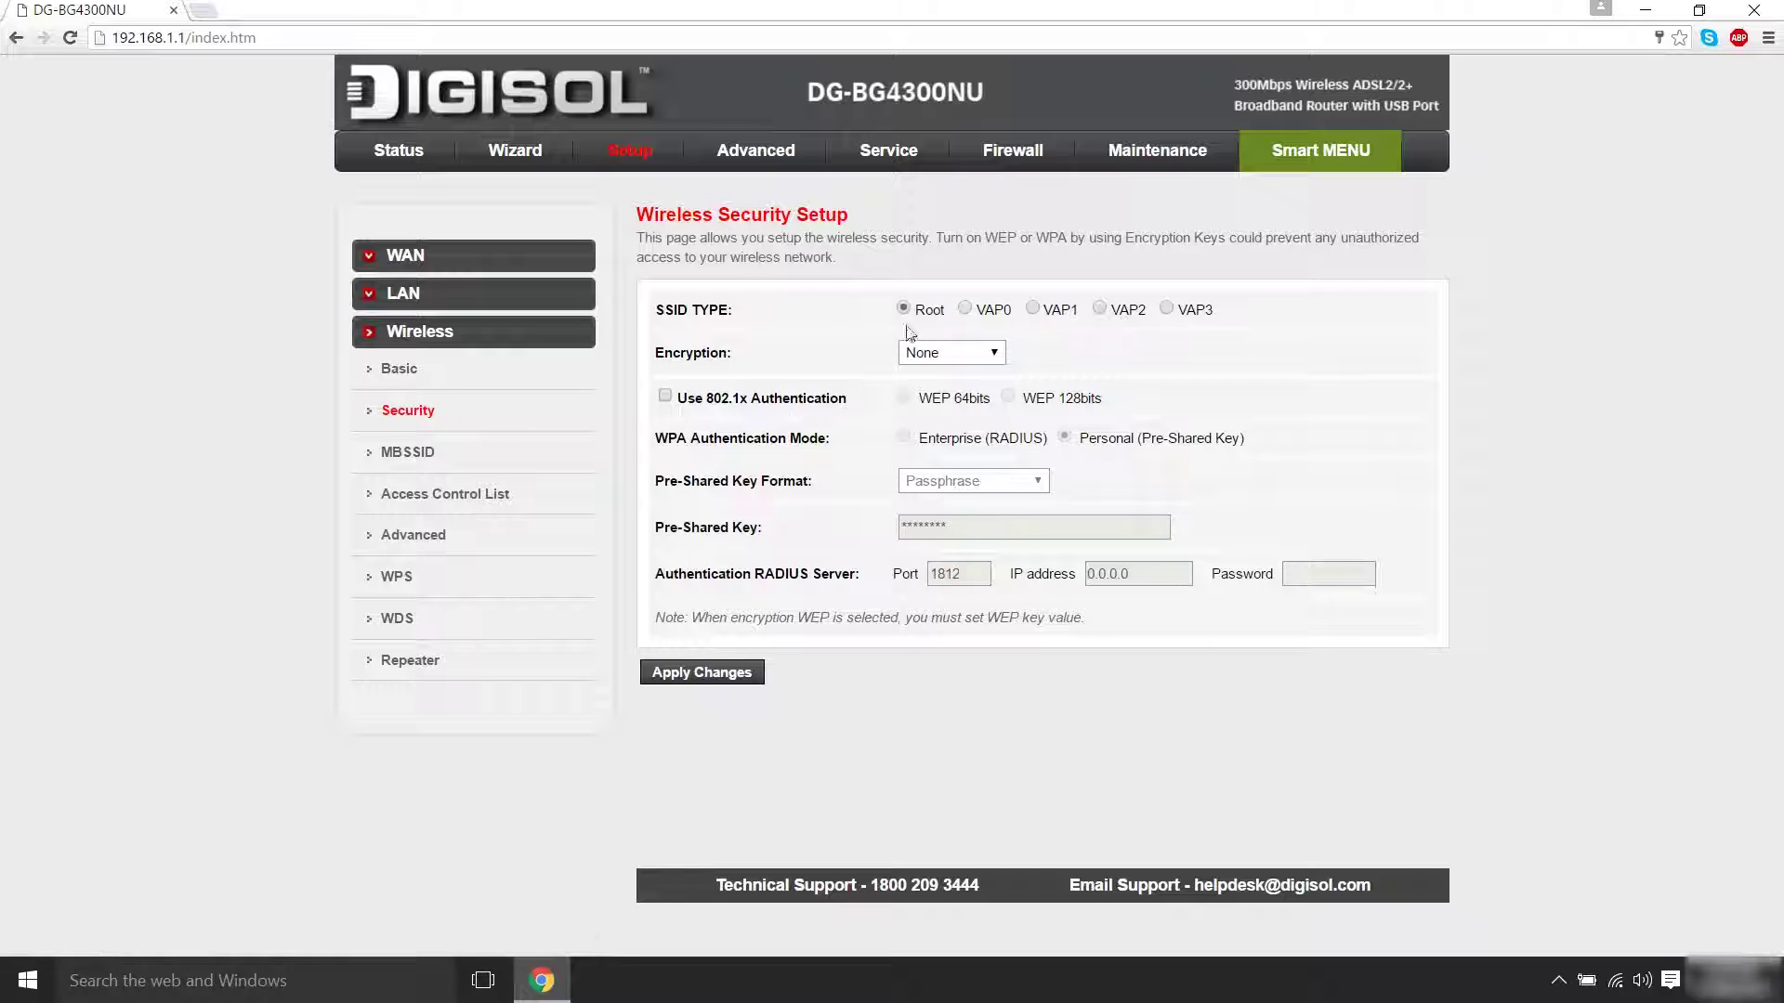
{"action": "left_click", "coordinate": [995, 353]}
{"action": "left_click", "coordinate": [988, 486]}
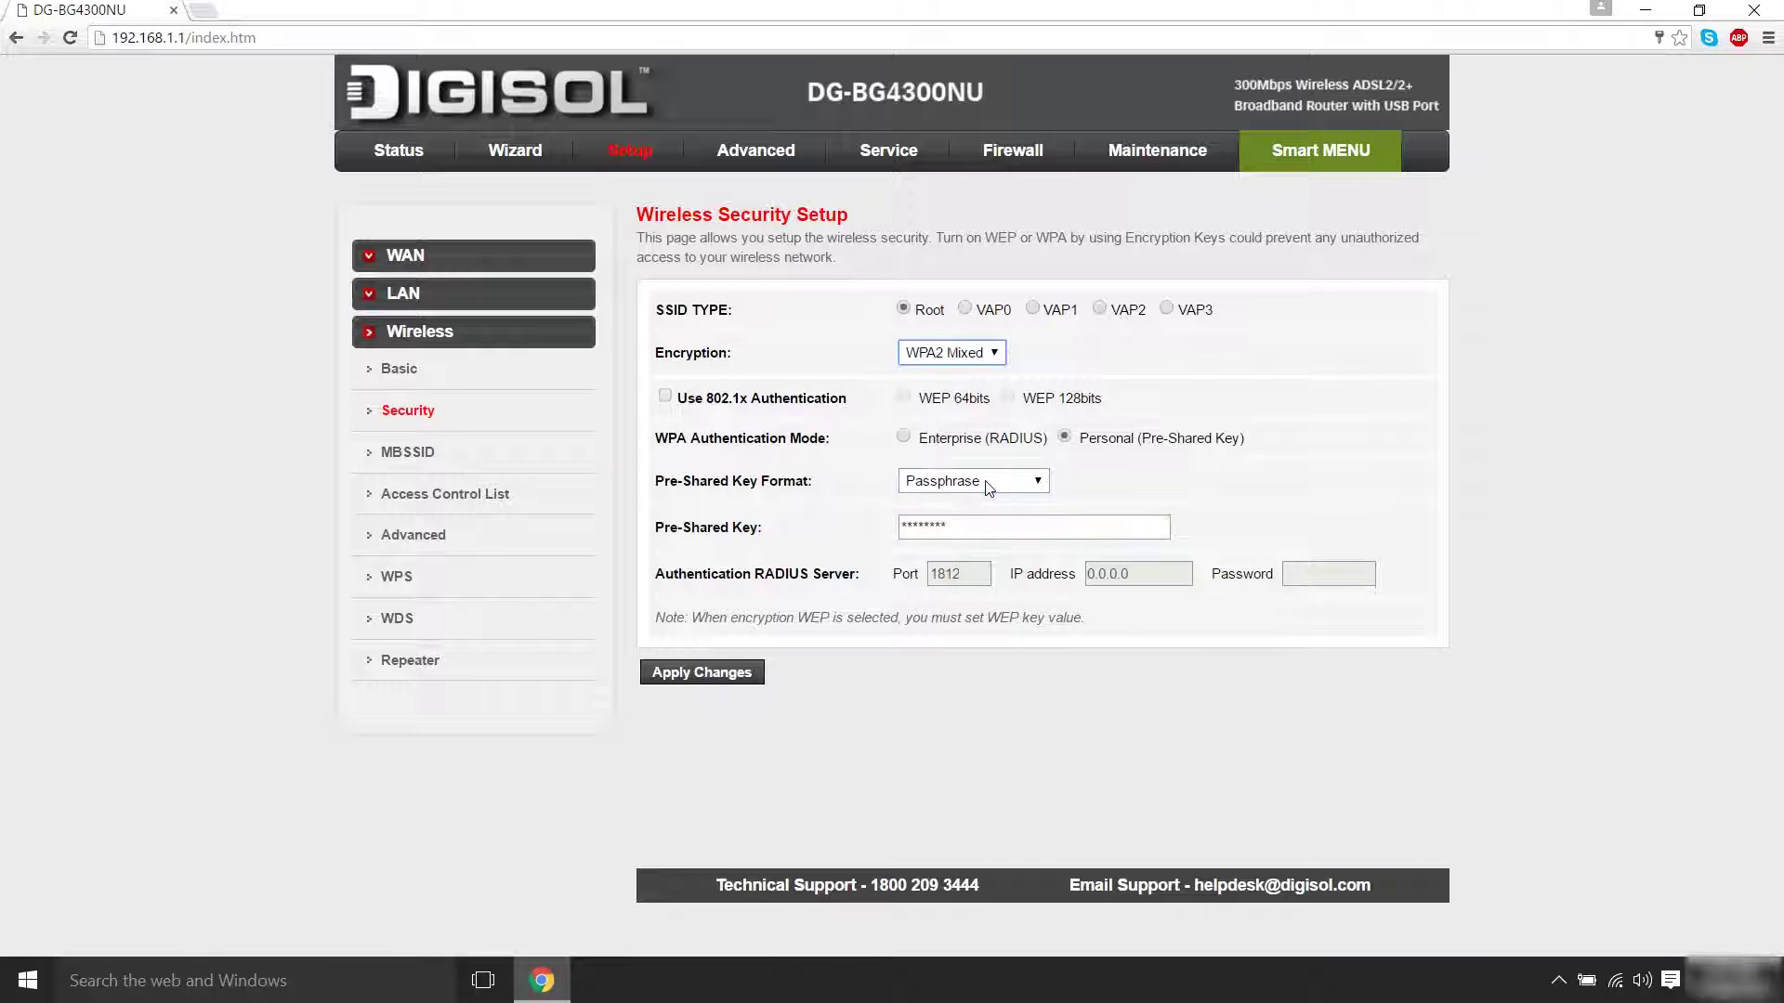
{"action": "double_click", "coordinate": [988, 526]}
{"action": "type", "text": "123"}
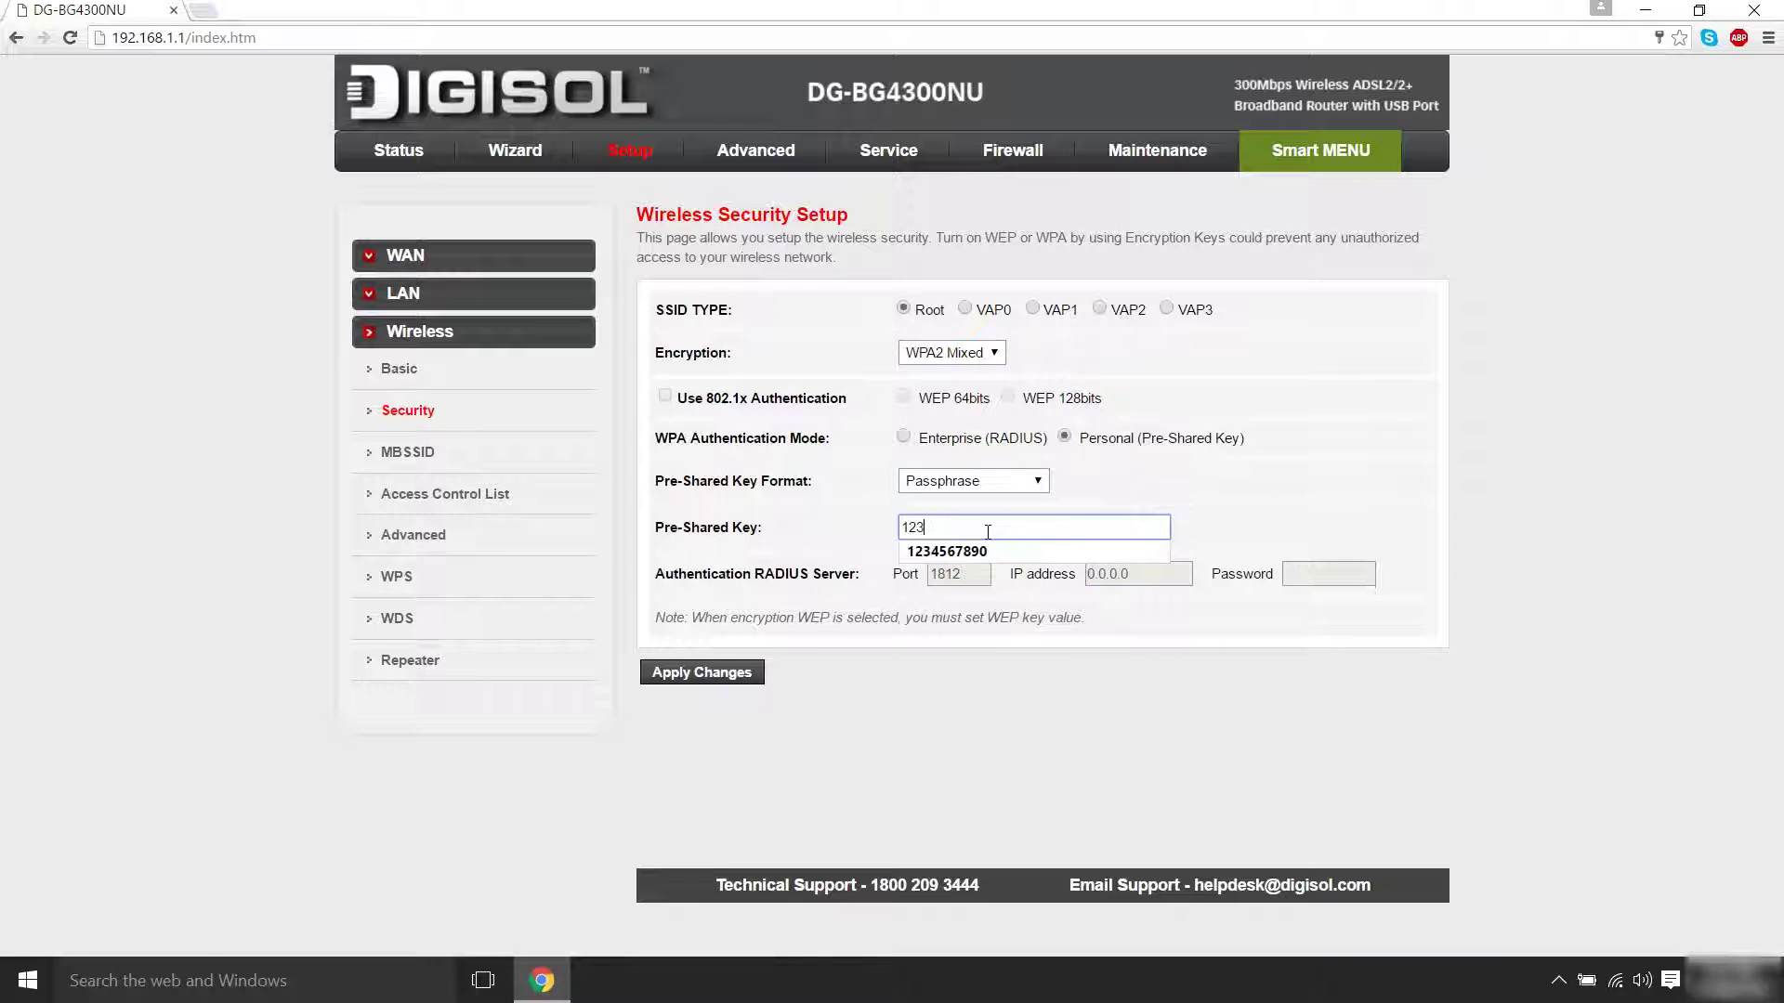
{"action": "type", "text": "4567890"}
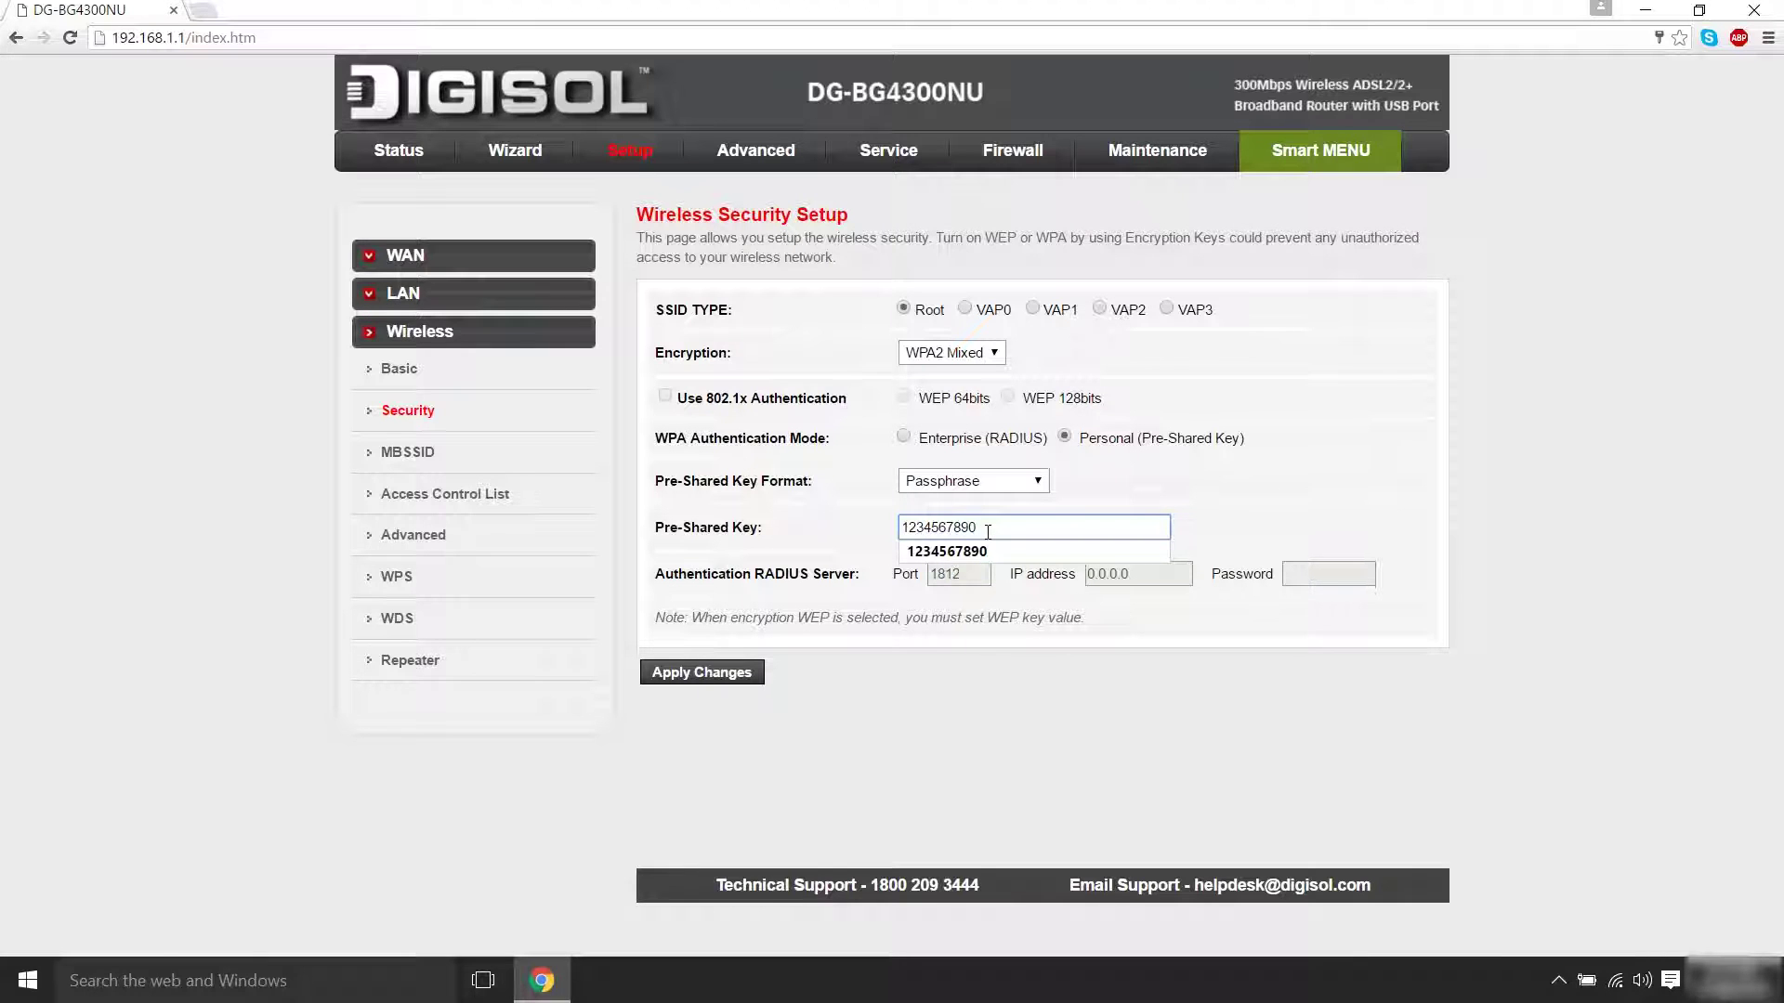
{"action": "left_click", "coordinate": [985, 550]}
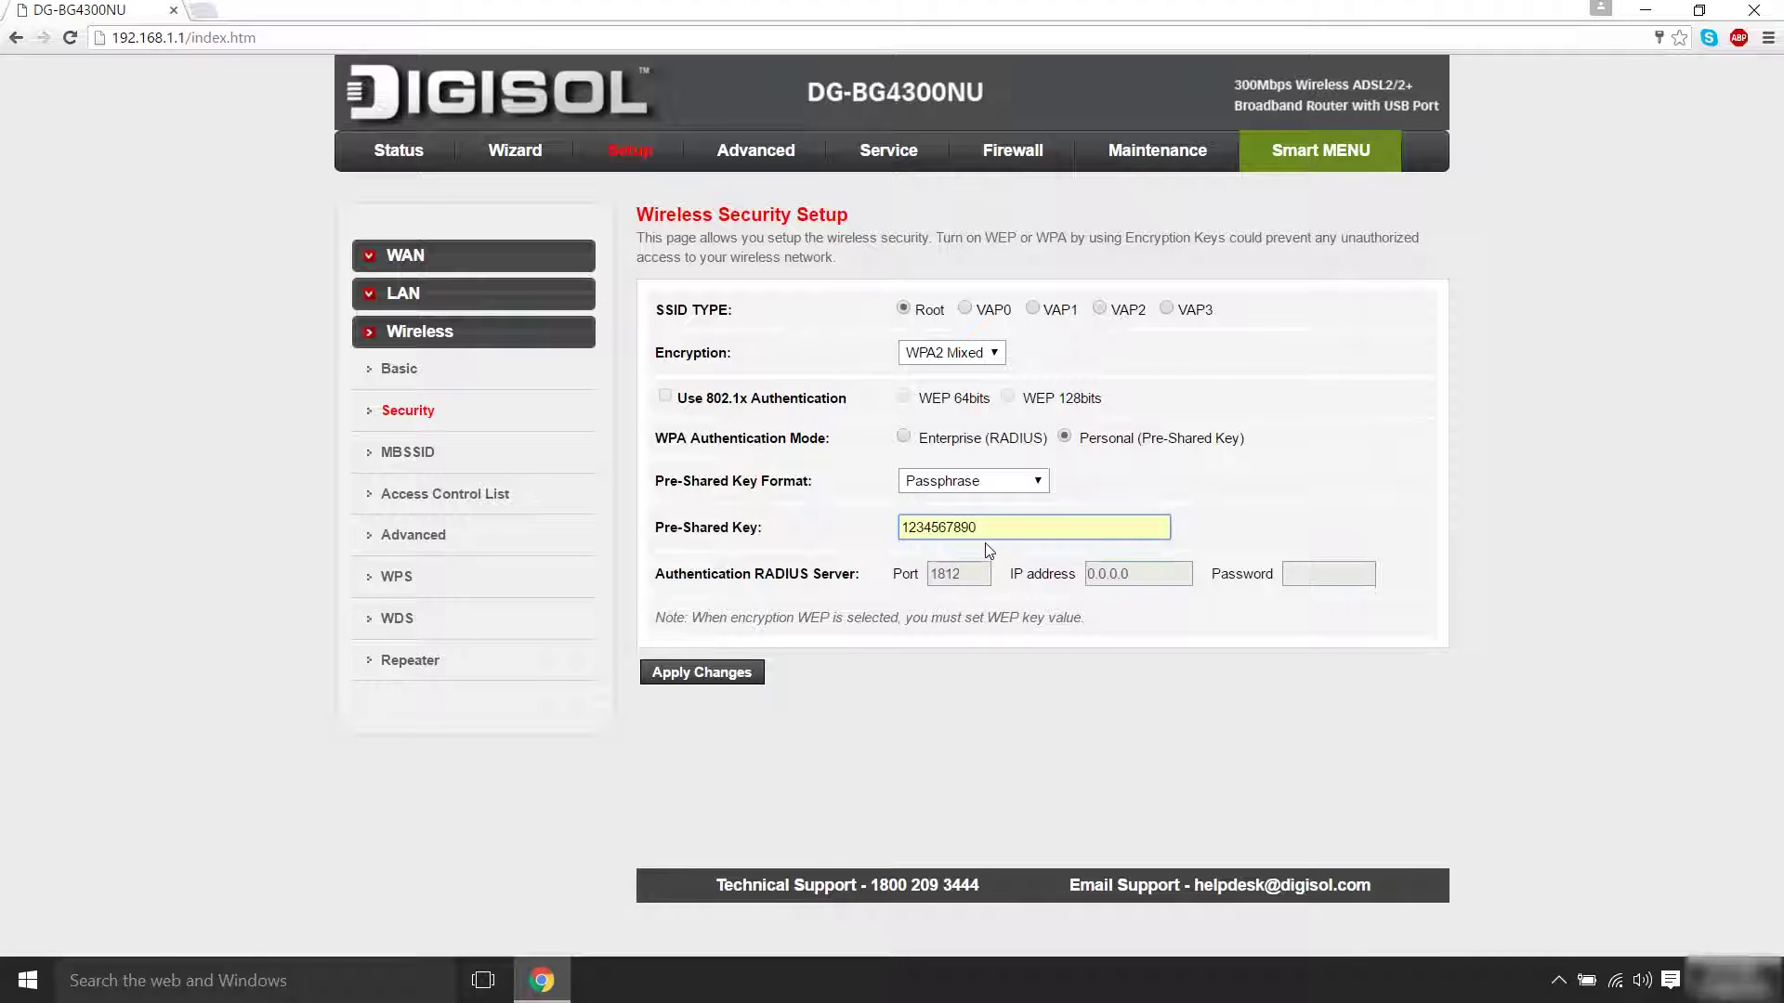
{"action": "left_click", "coordinate": [736, 678]}
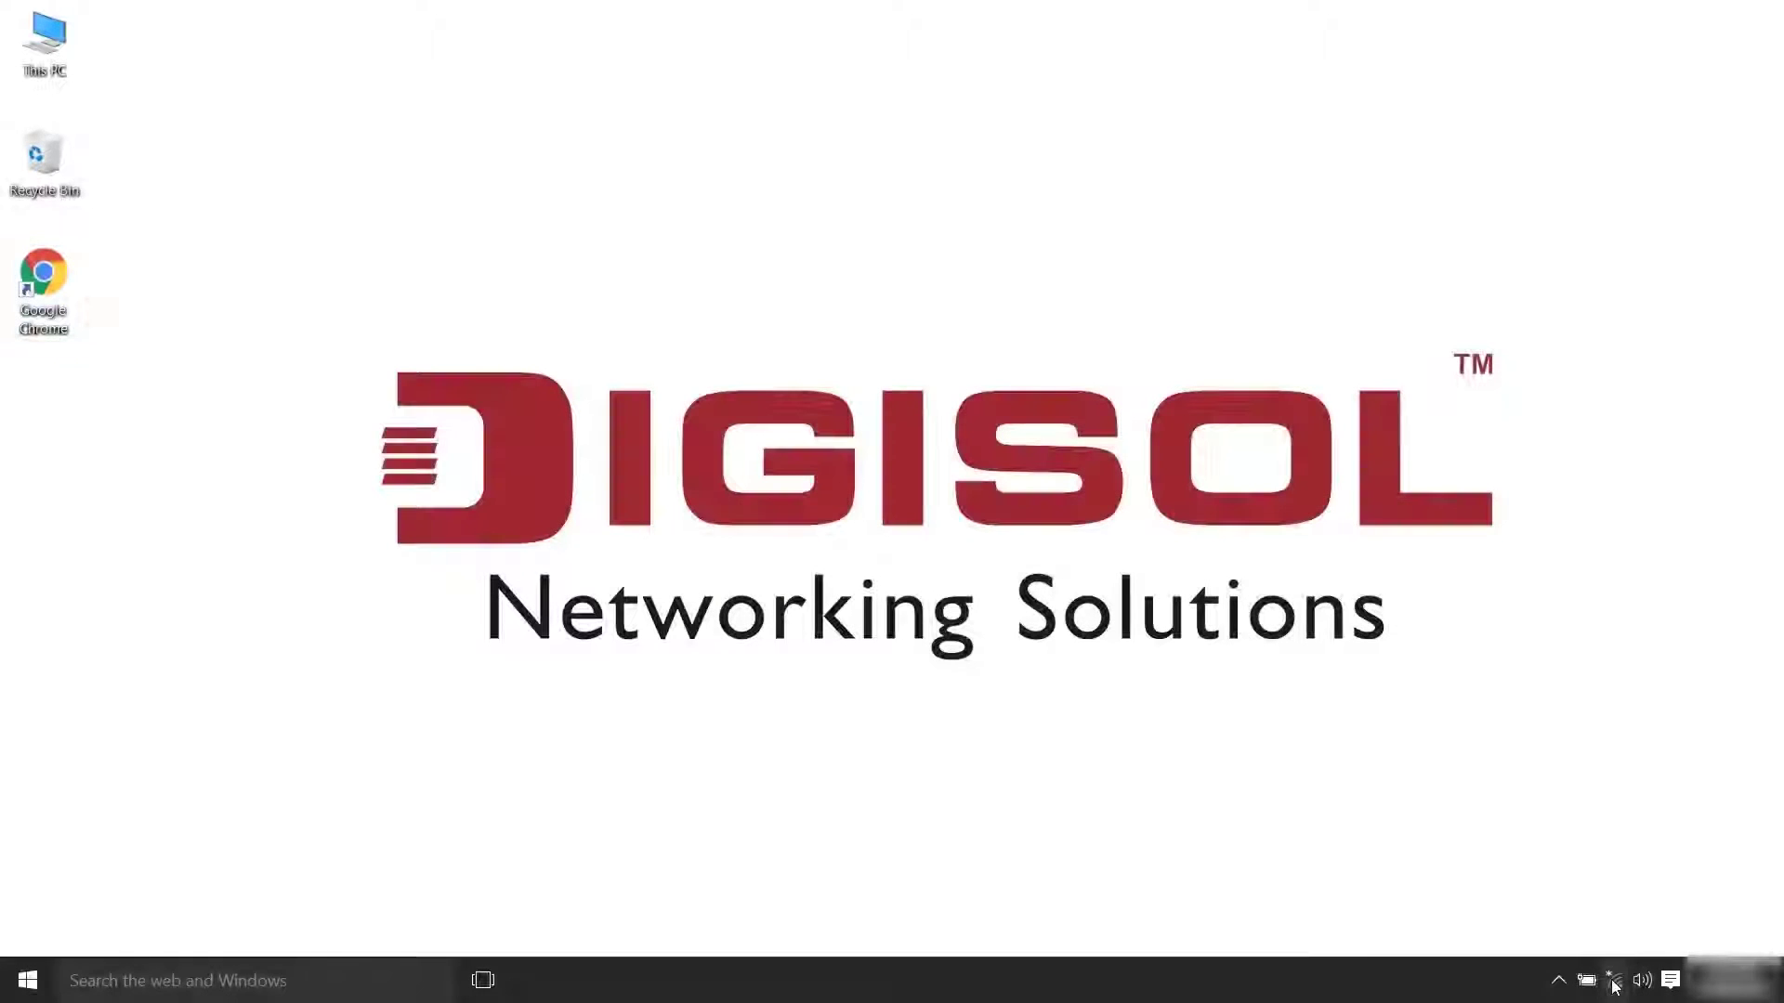
Connect to the DIGISOL Wi-Fi with automatic connection off, entering the network security key
{"action": "left_click", "coordinate": [1614, 981]}
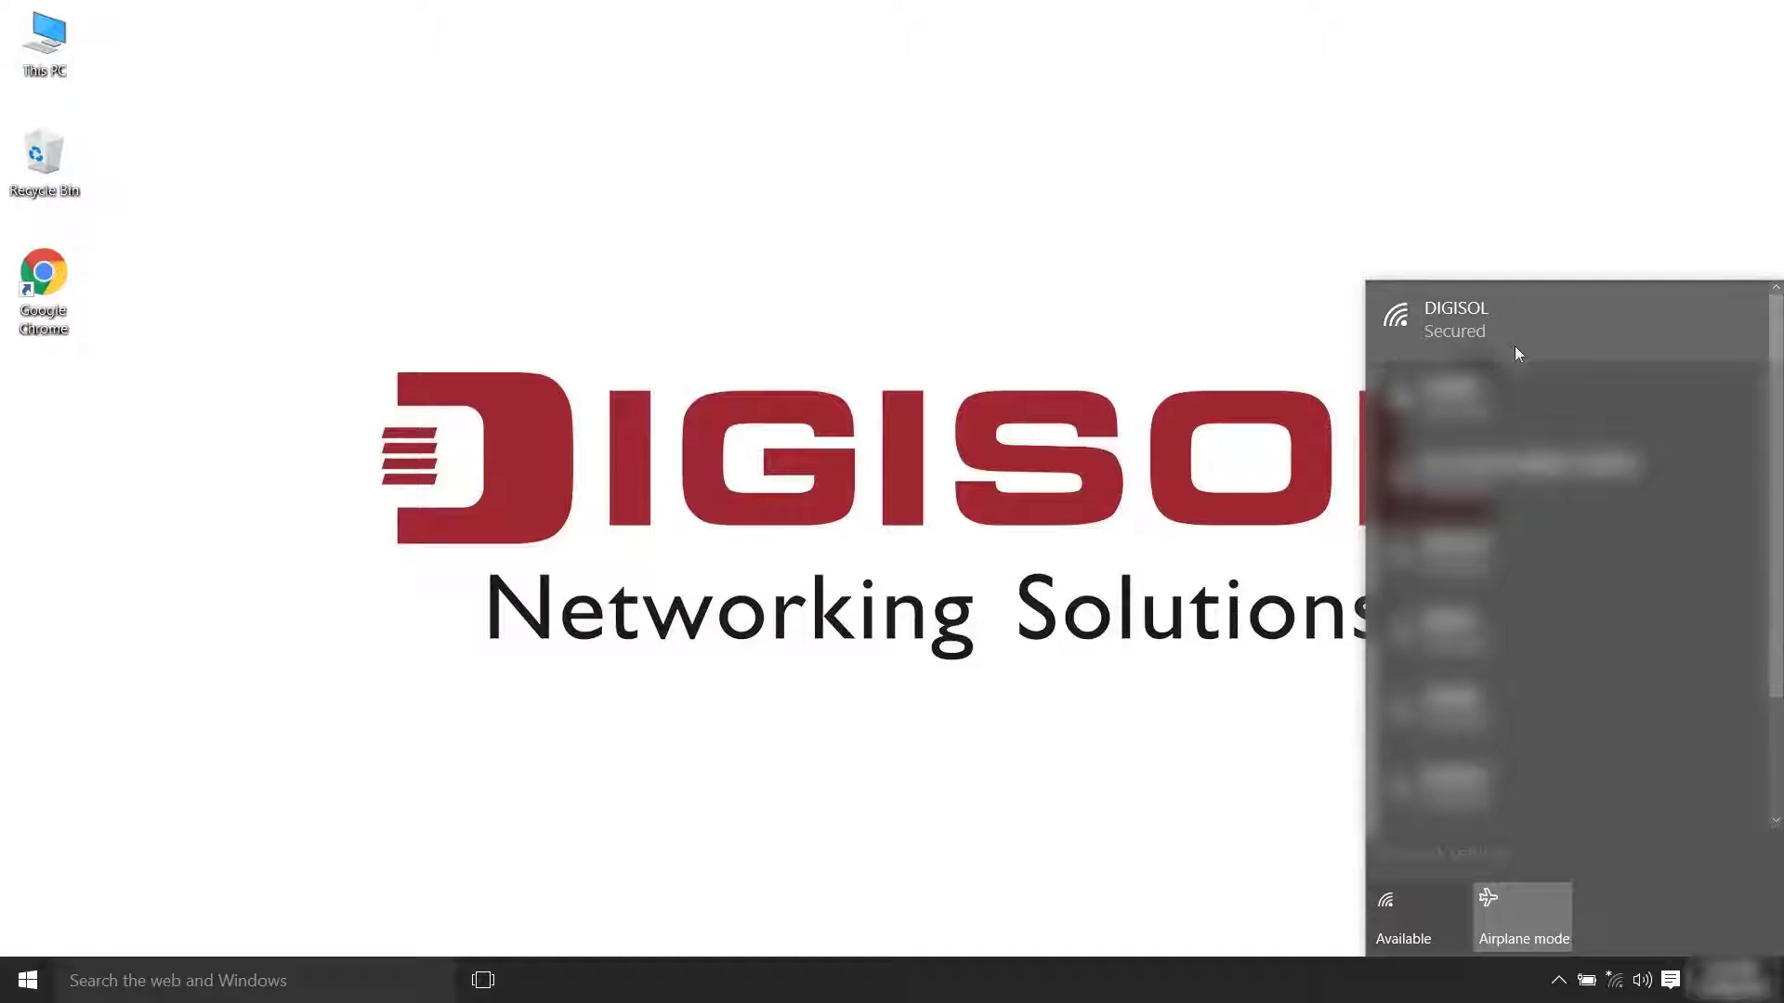
{"action": "left_click", "coordinate": [1519, 353]}
{"action": "left_click", "coordinate": [1501, 363]}
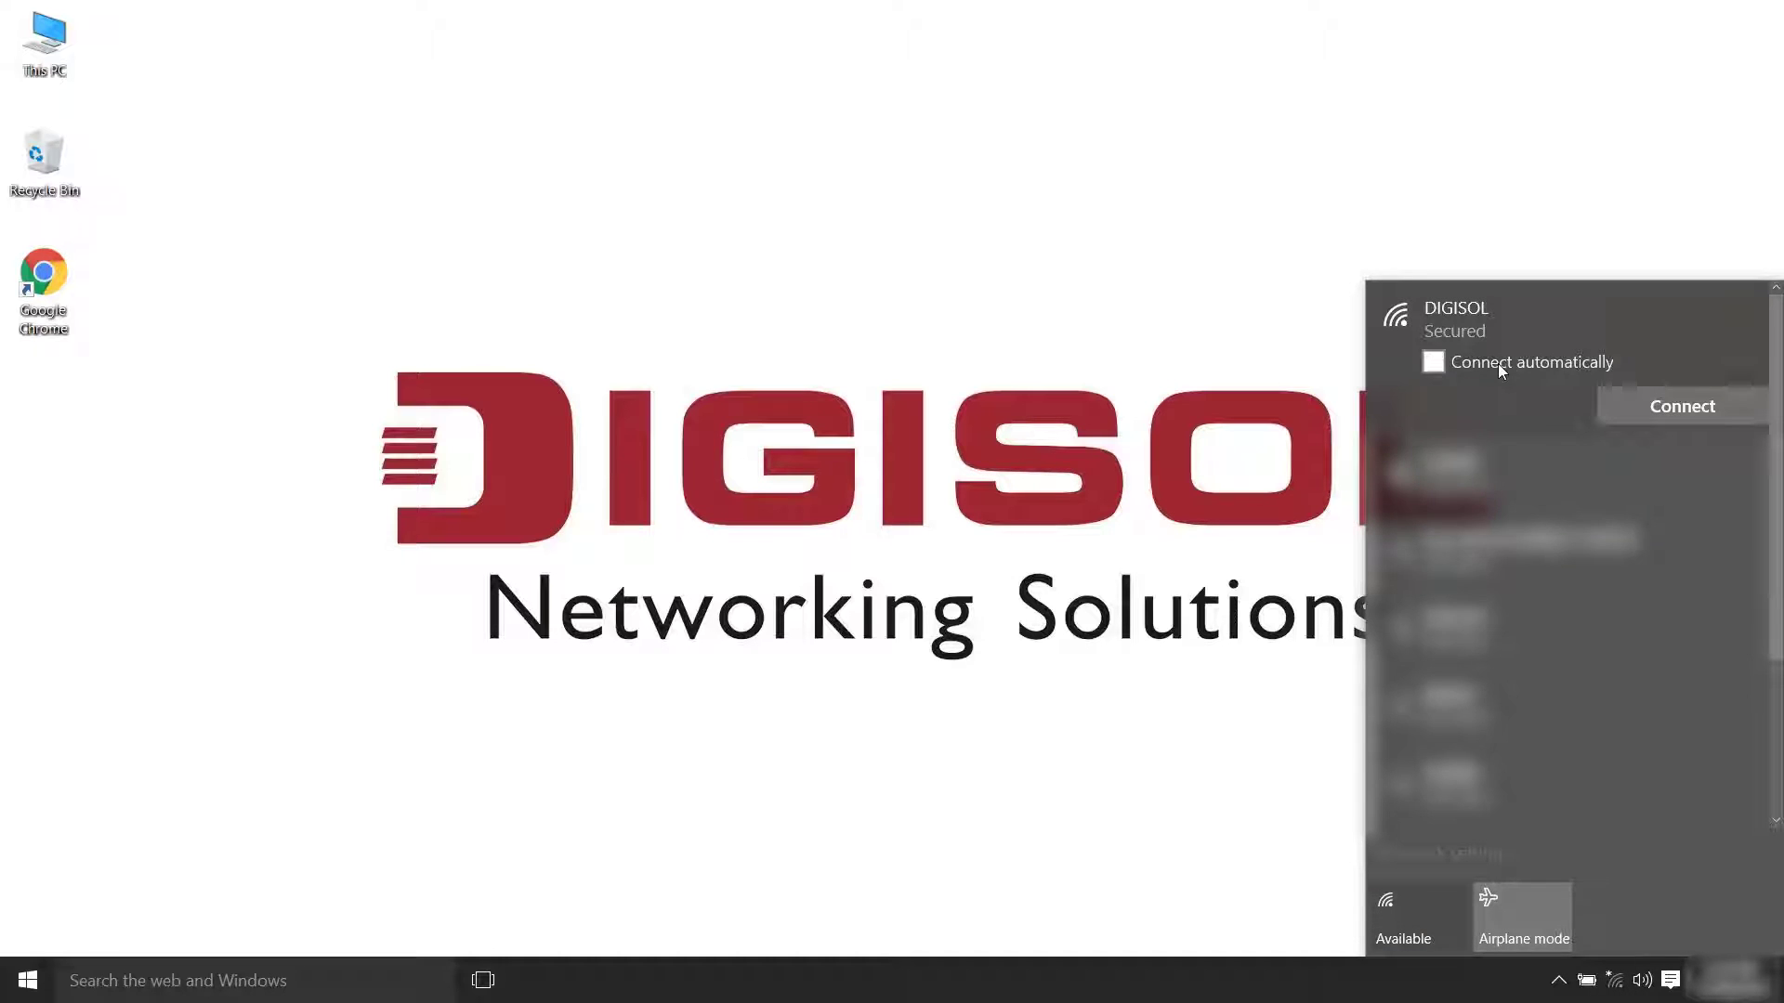
{"action": "left_click", "coordinate": [1680, 409]}
{"action": "type", "text": "•••••••"}
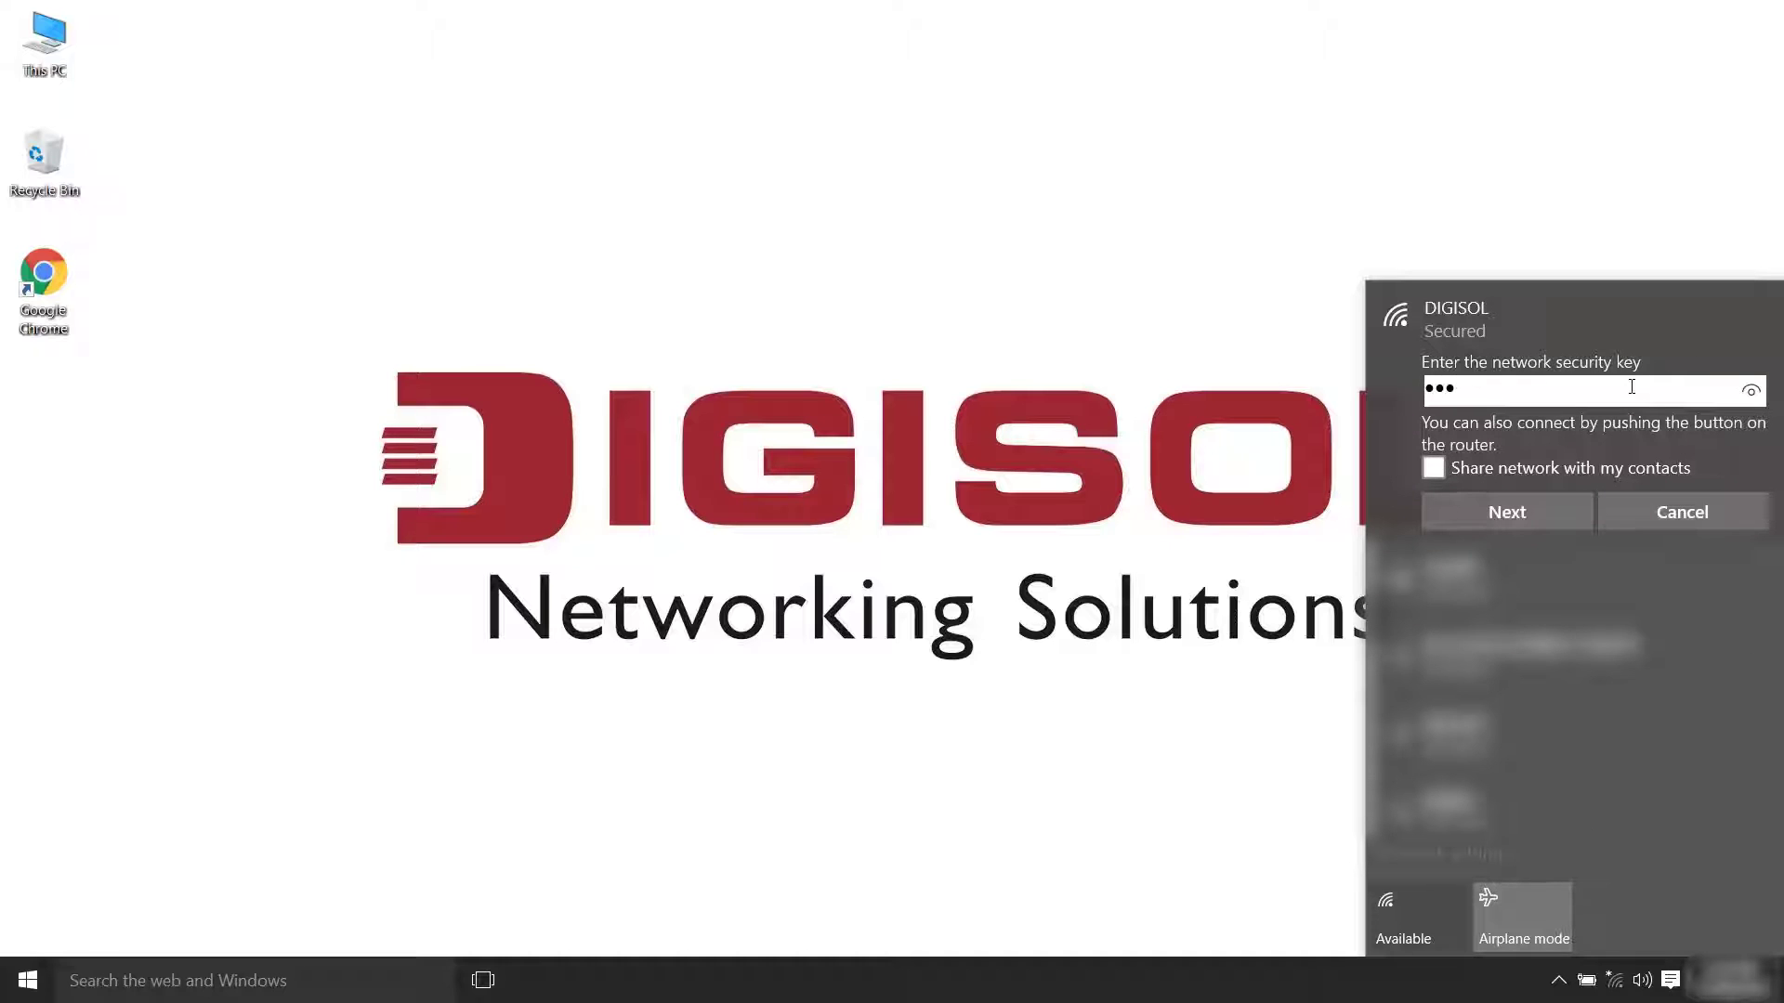
{"action": "type", "text": "•••"}
{"action": "left_click", "coordinate": [1557, 518]}
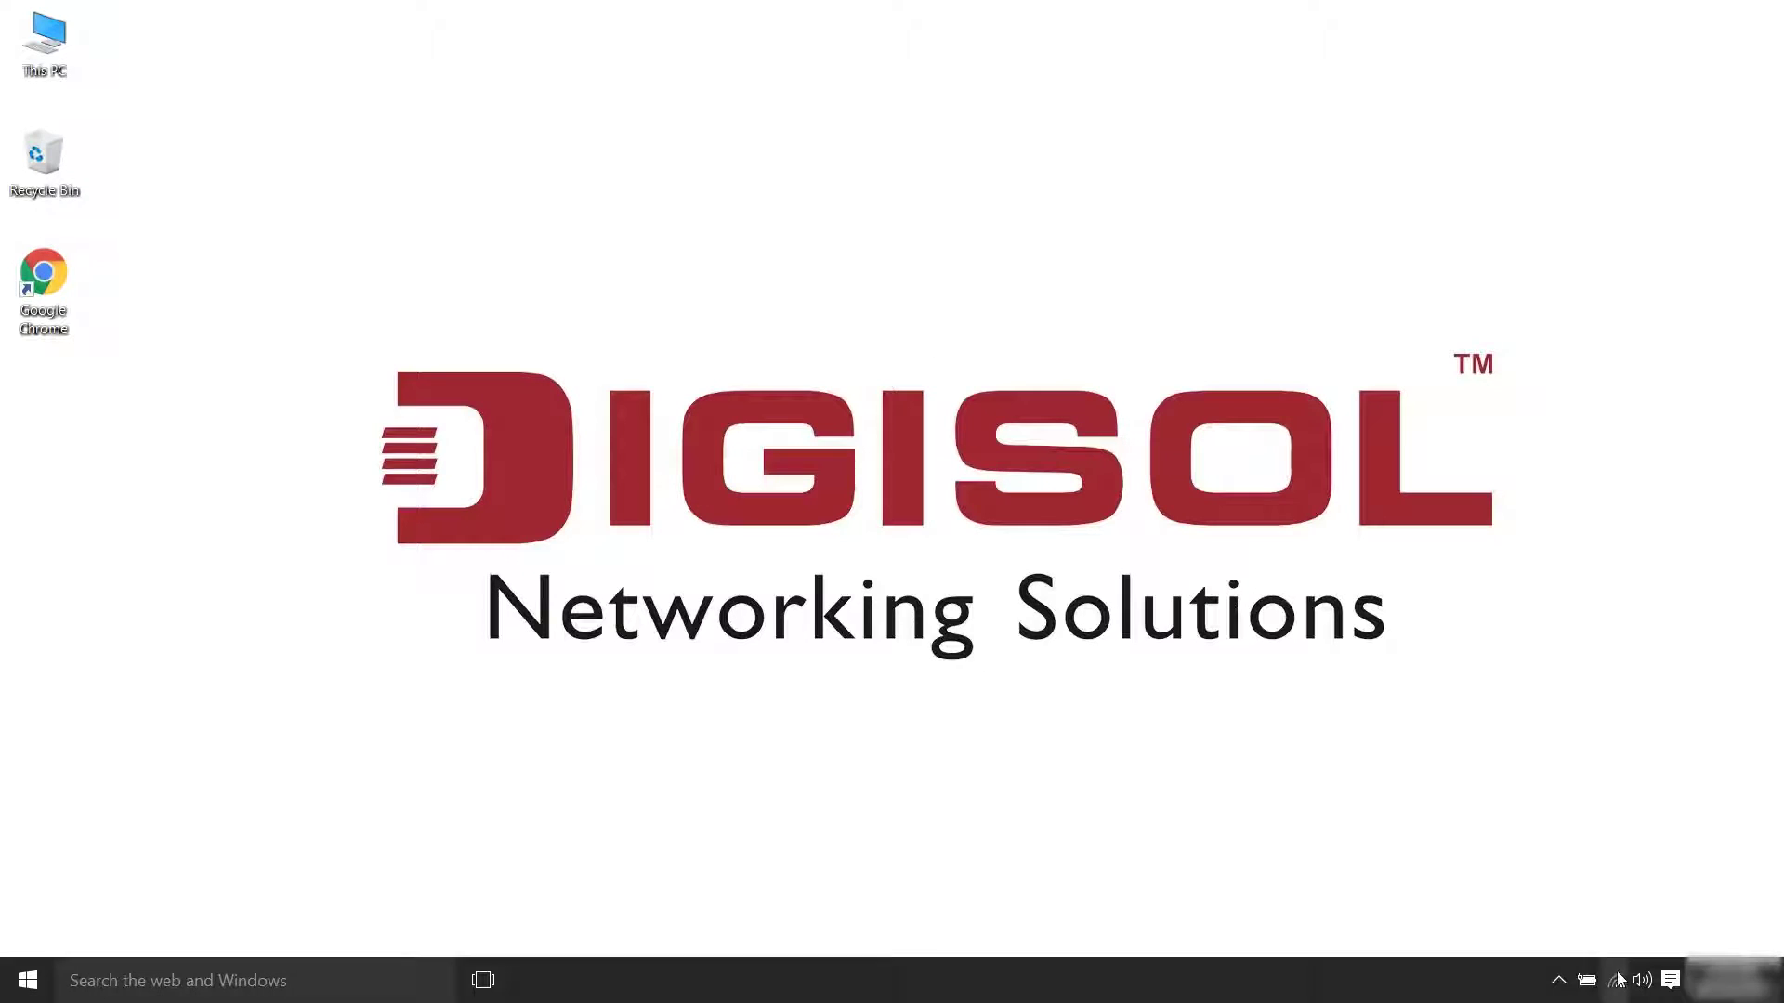
Open the Wi-Fi adapter's IPv4 settings from Network and Sharing Center to check them
{"action": "right_click", "coordinate": [1617, 980]}
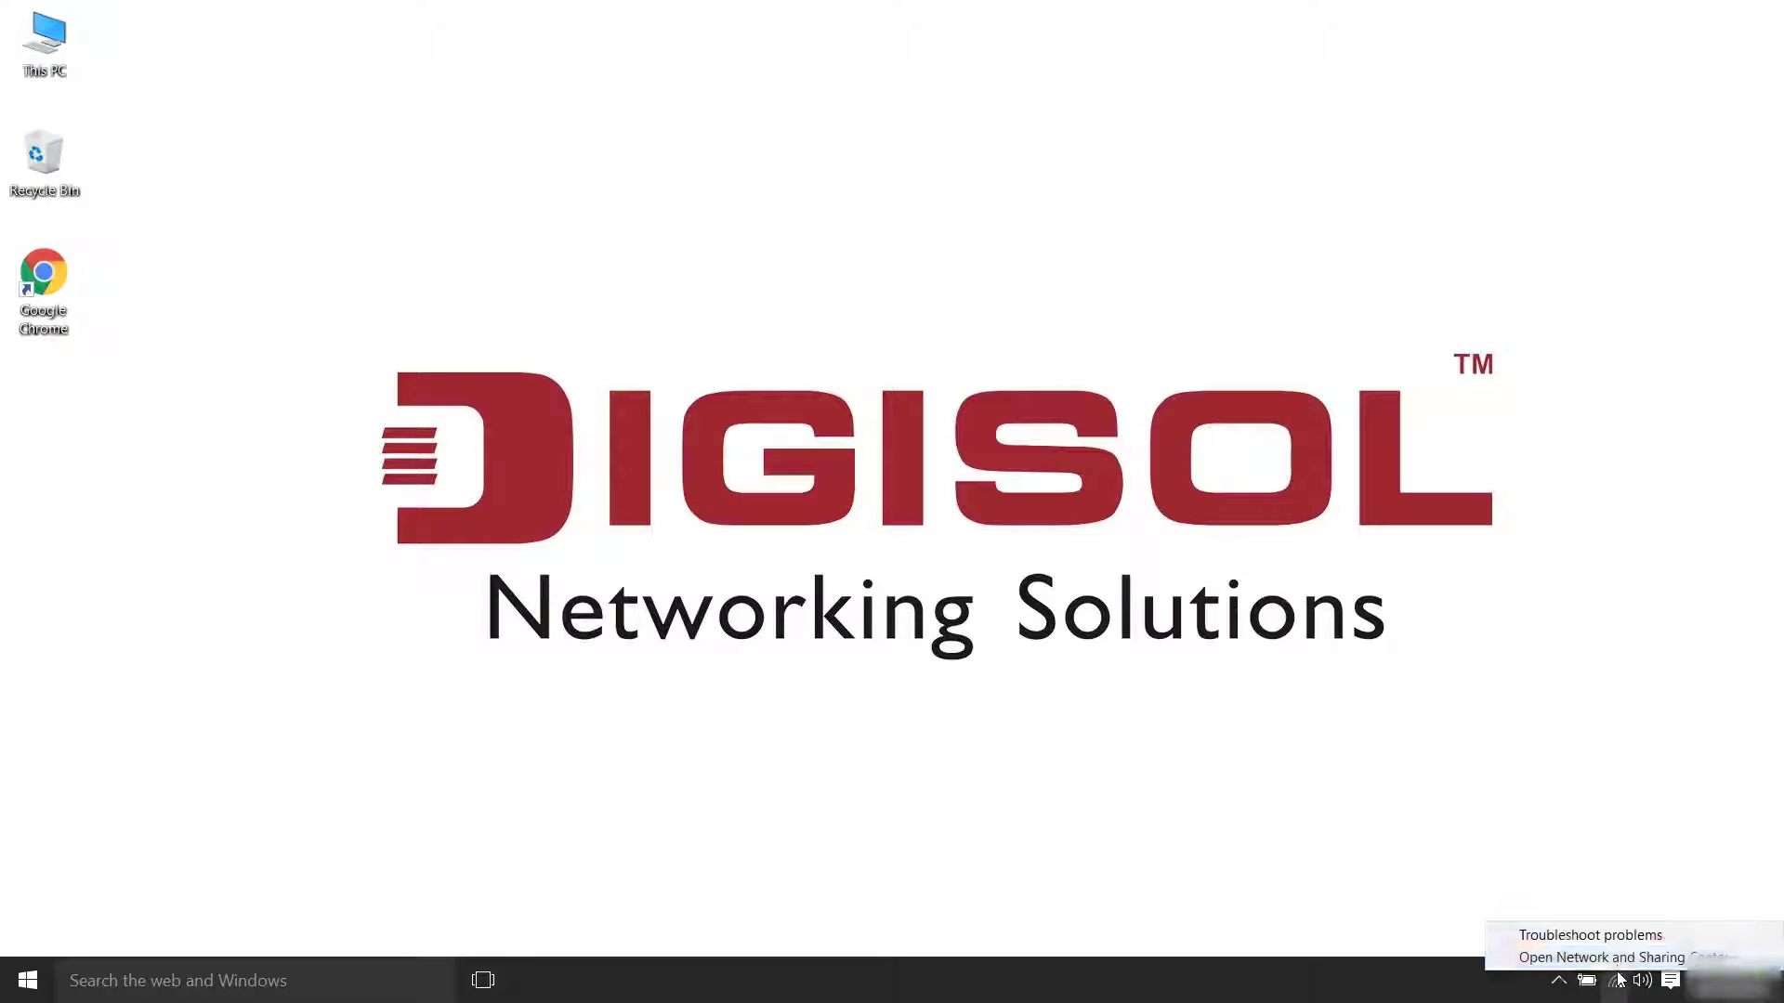
{"action": "left_click", "coordinate": [1618, 959]}
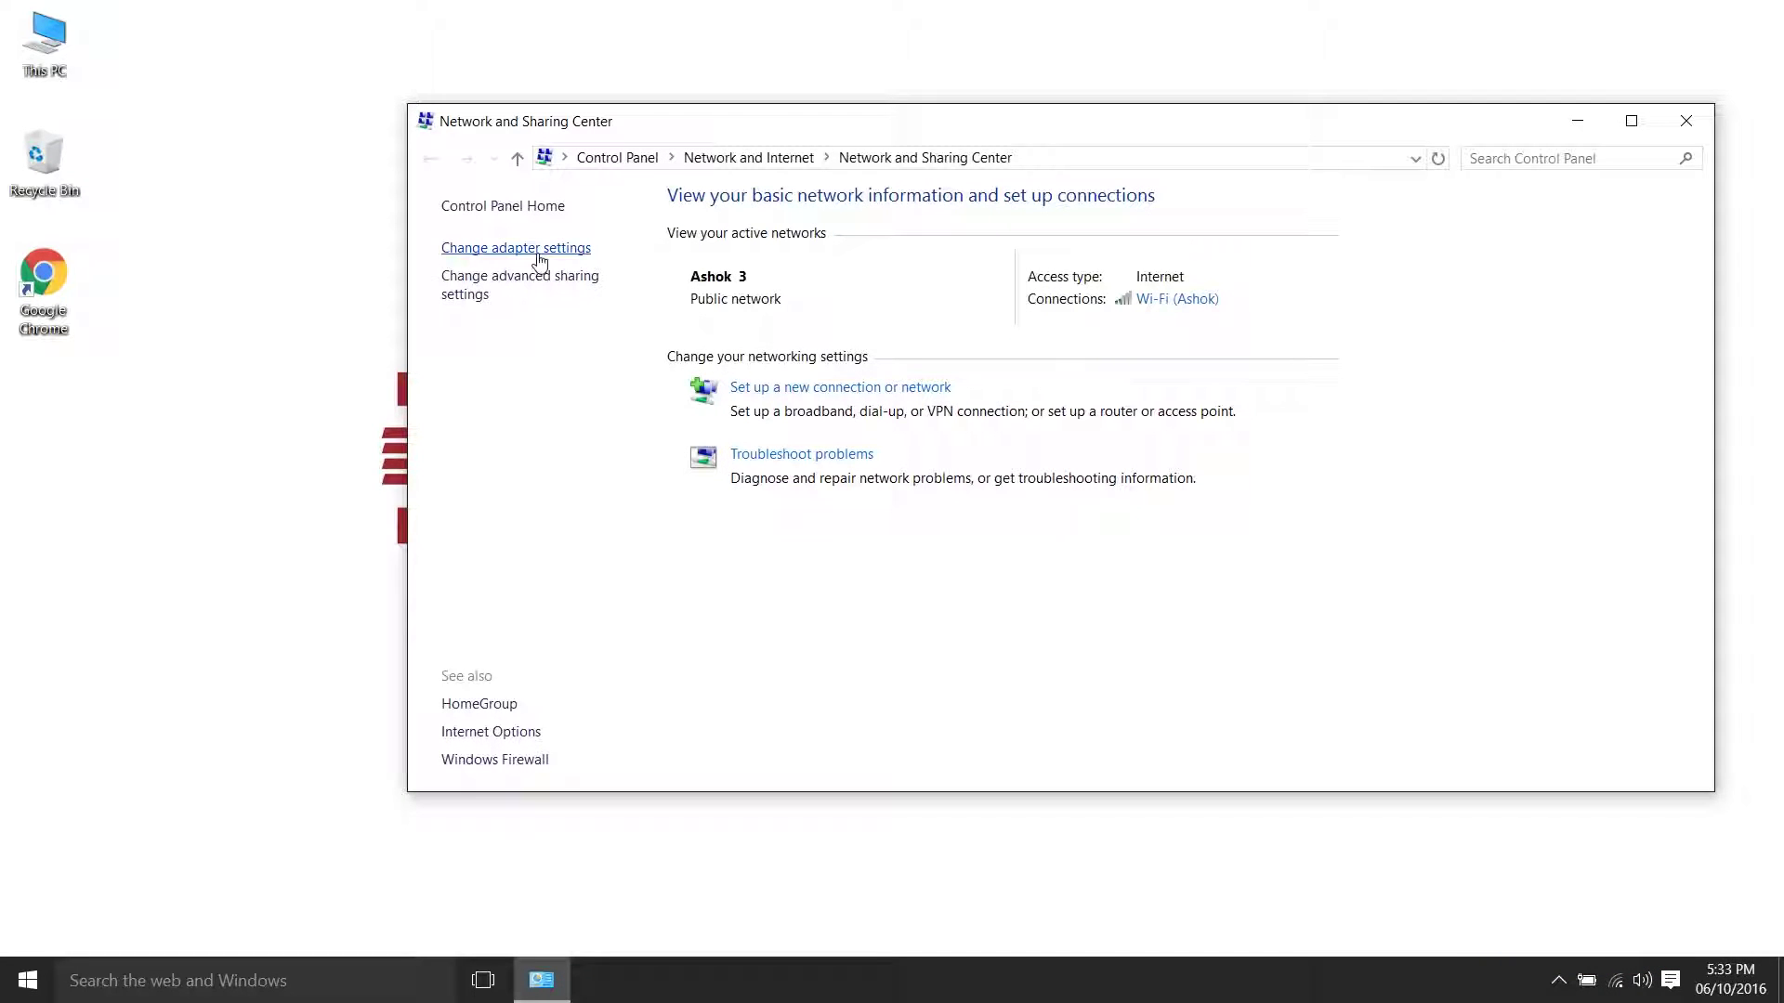
{"action": "left_click", "coordinate": [537, 254]}
{"action": "right_click", "coordinate": [1136, 269]}
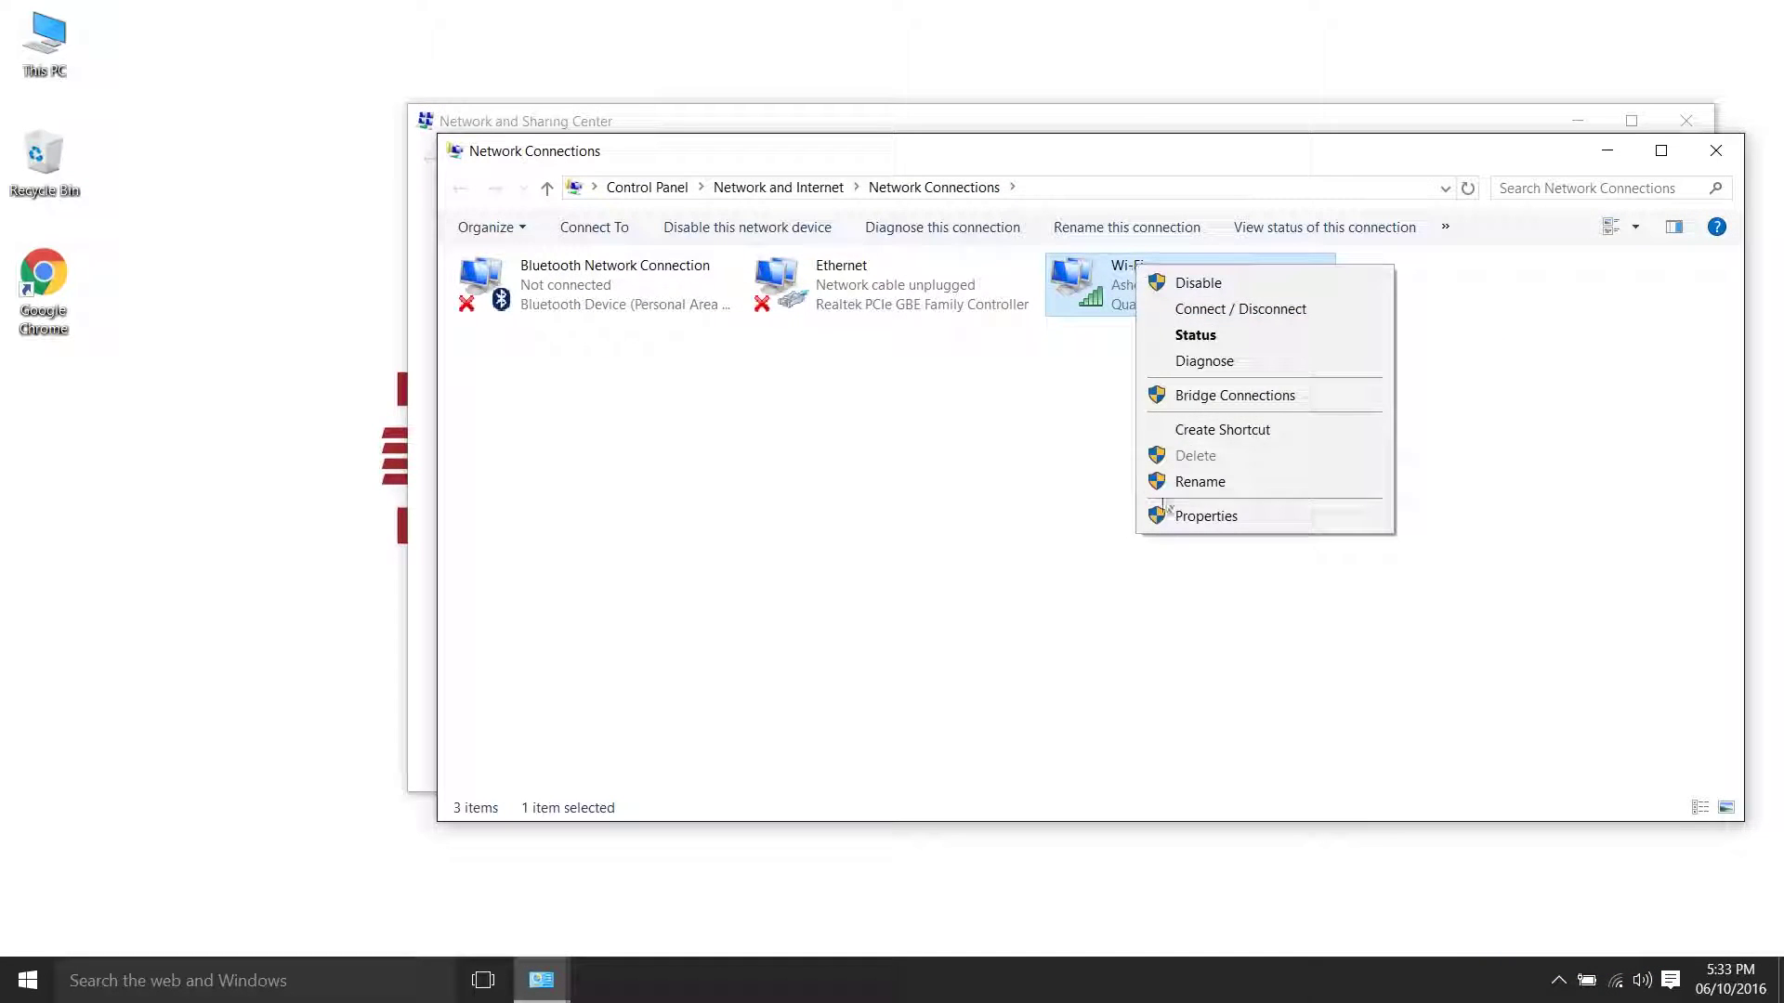
{"action": "left_click", "coordinate": [1198, 516]}
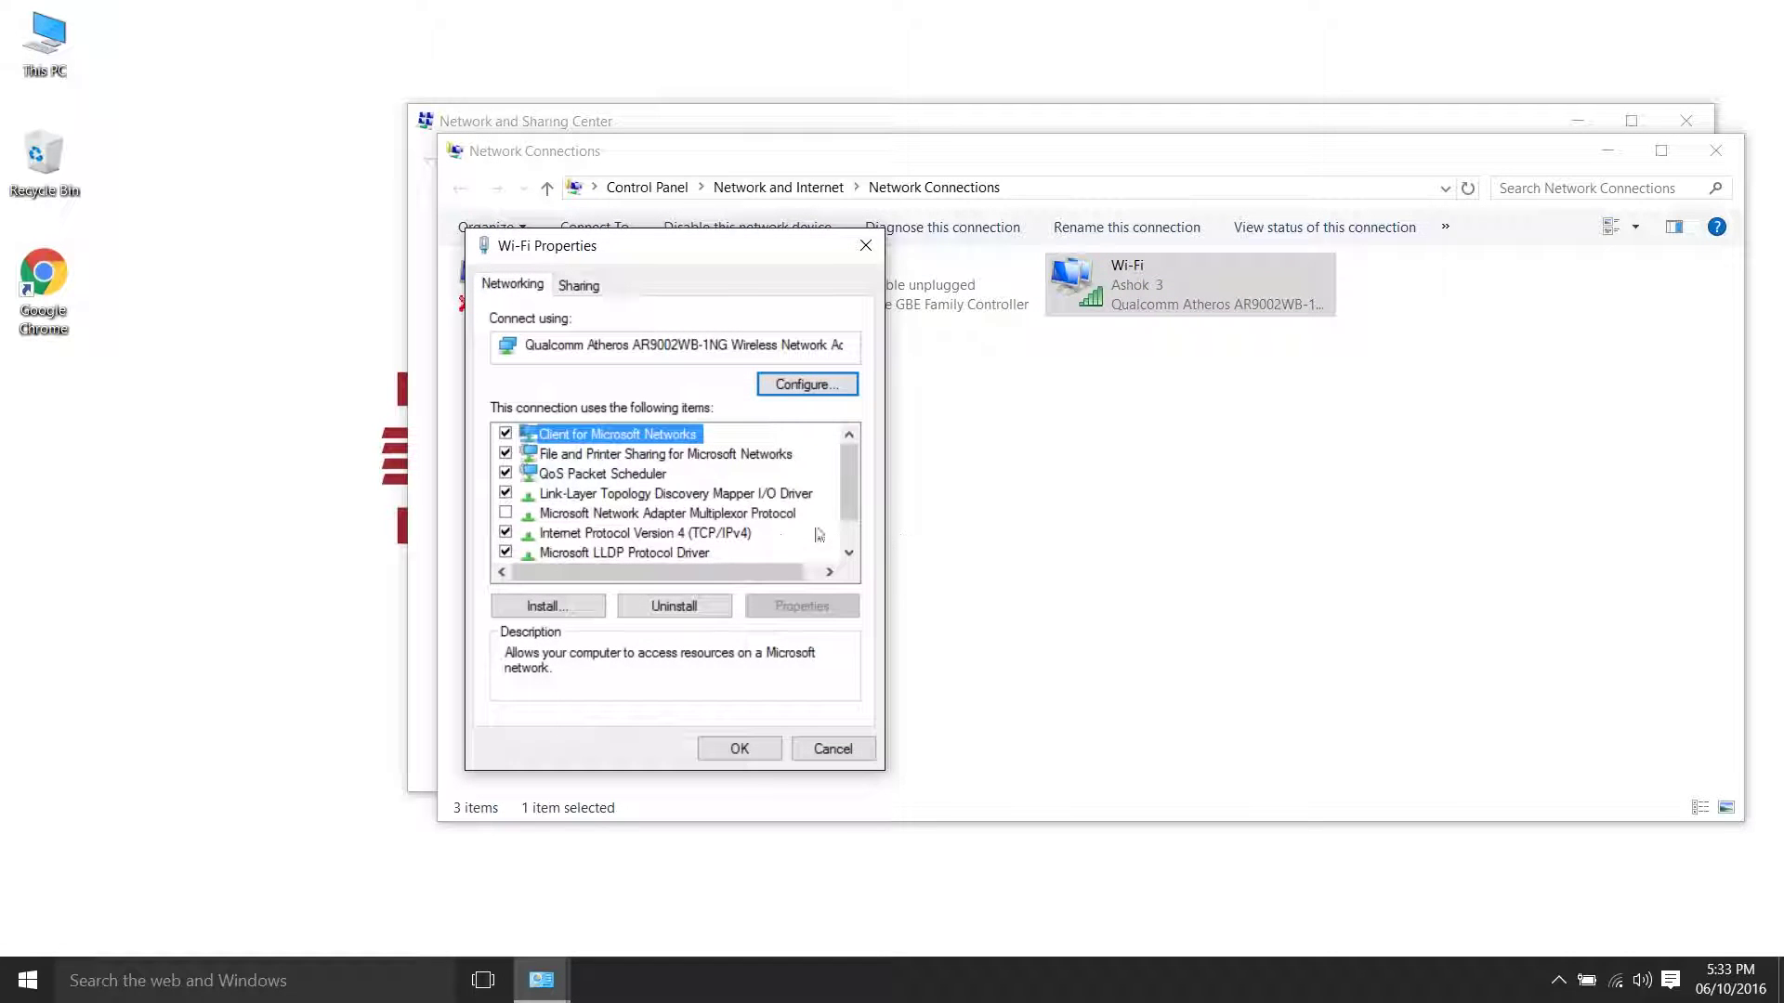
{"action": "double_click", "coordinate": [742, 535]}
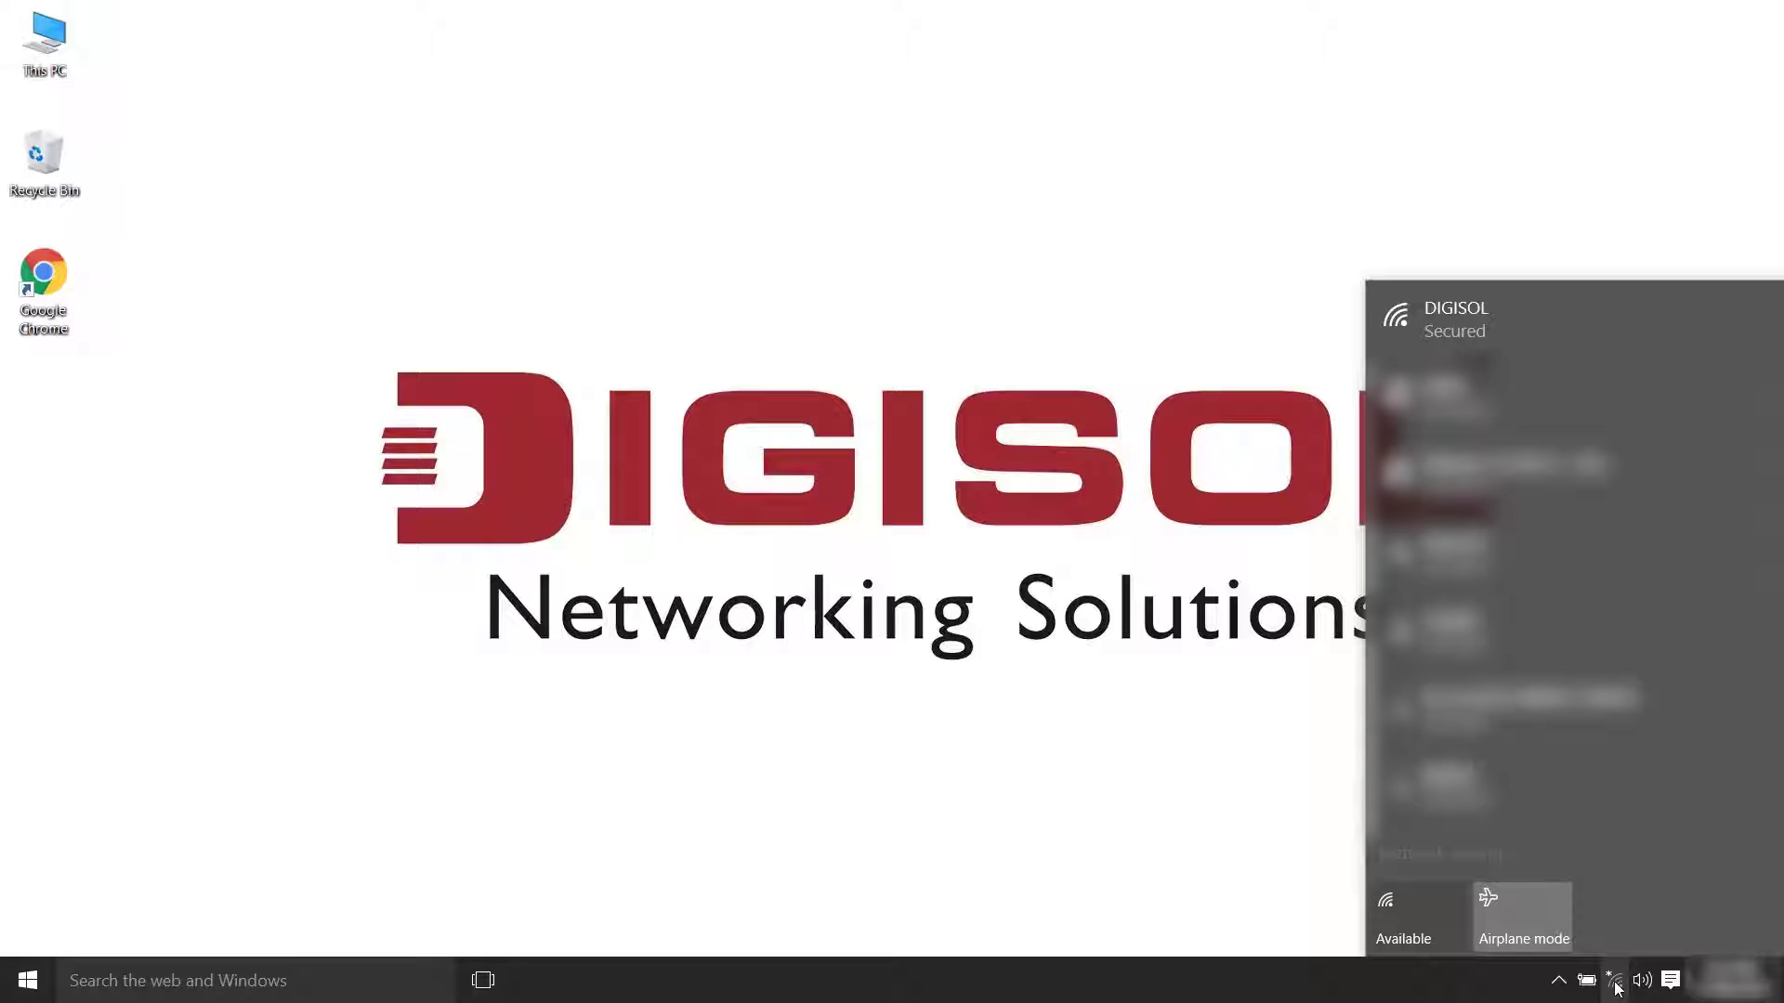
Connect to the DIGISOL wireless network from the Wi-Fi flyout
{"action": "left_click", "coordinate": [1626, 308]}
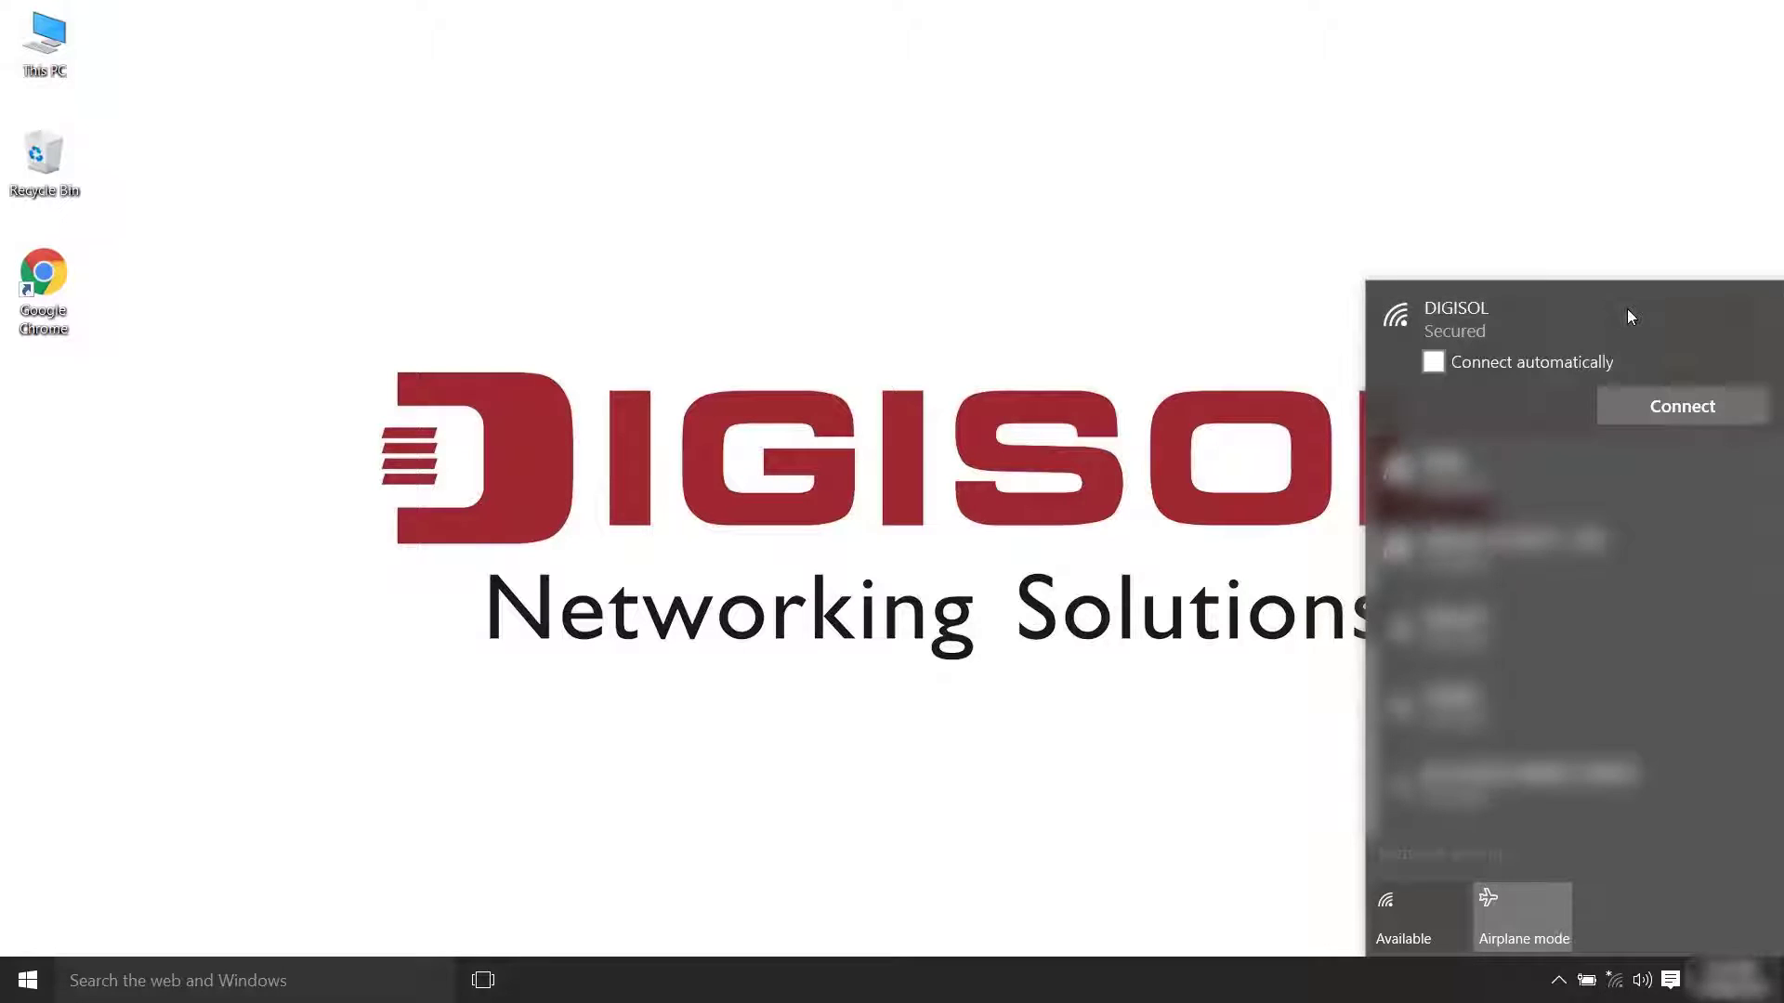
{"action": "left_click", "coordinate": [1666, 407]}
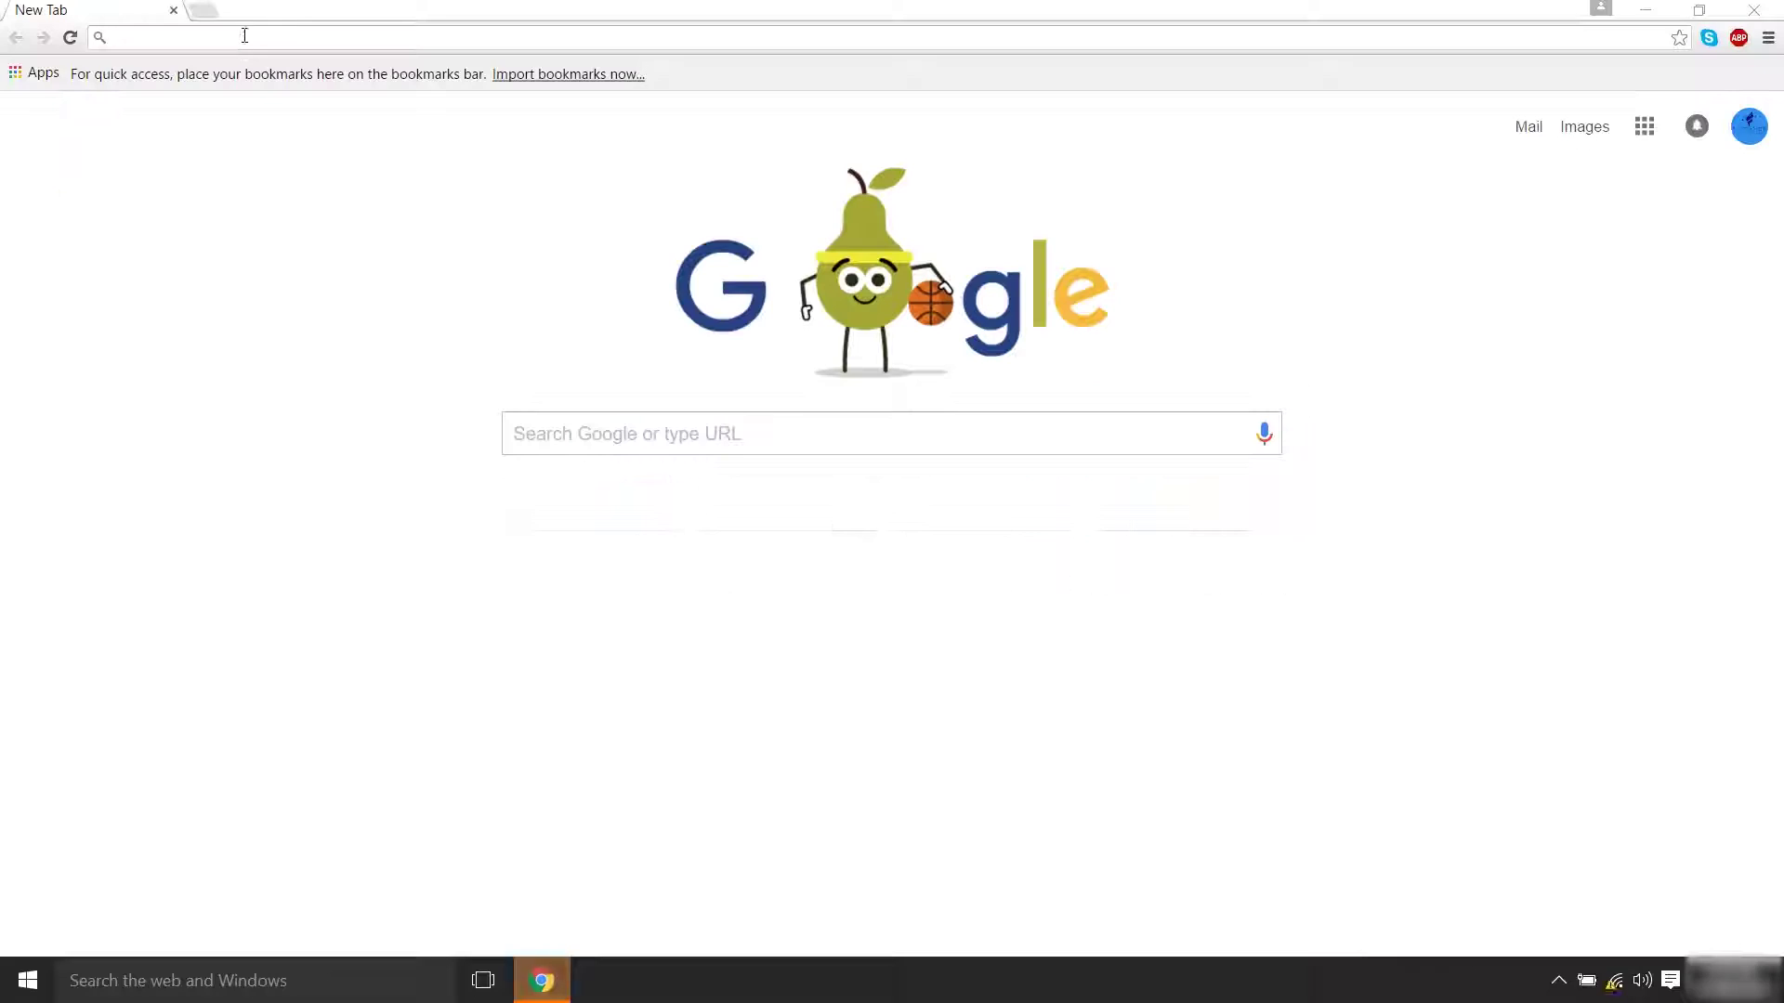
Log back into the router at 192.168.1.1 with the admin credentials
{"action": "type", "text": "19"}
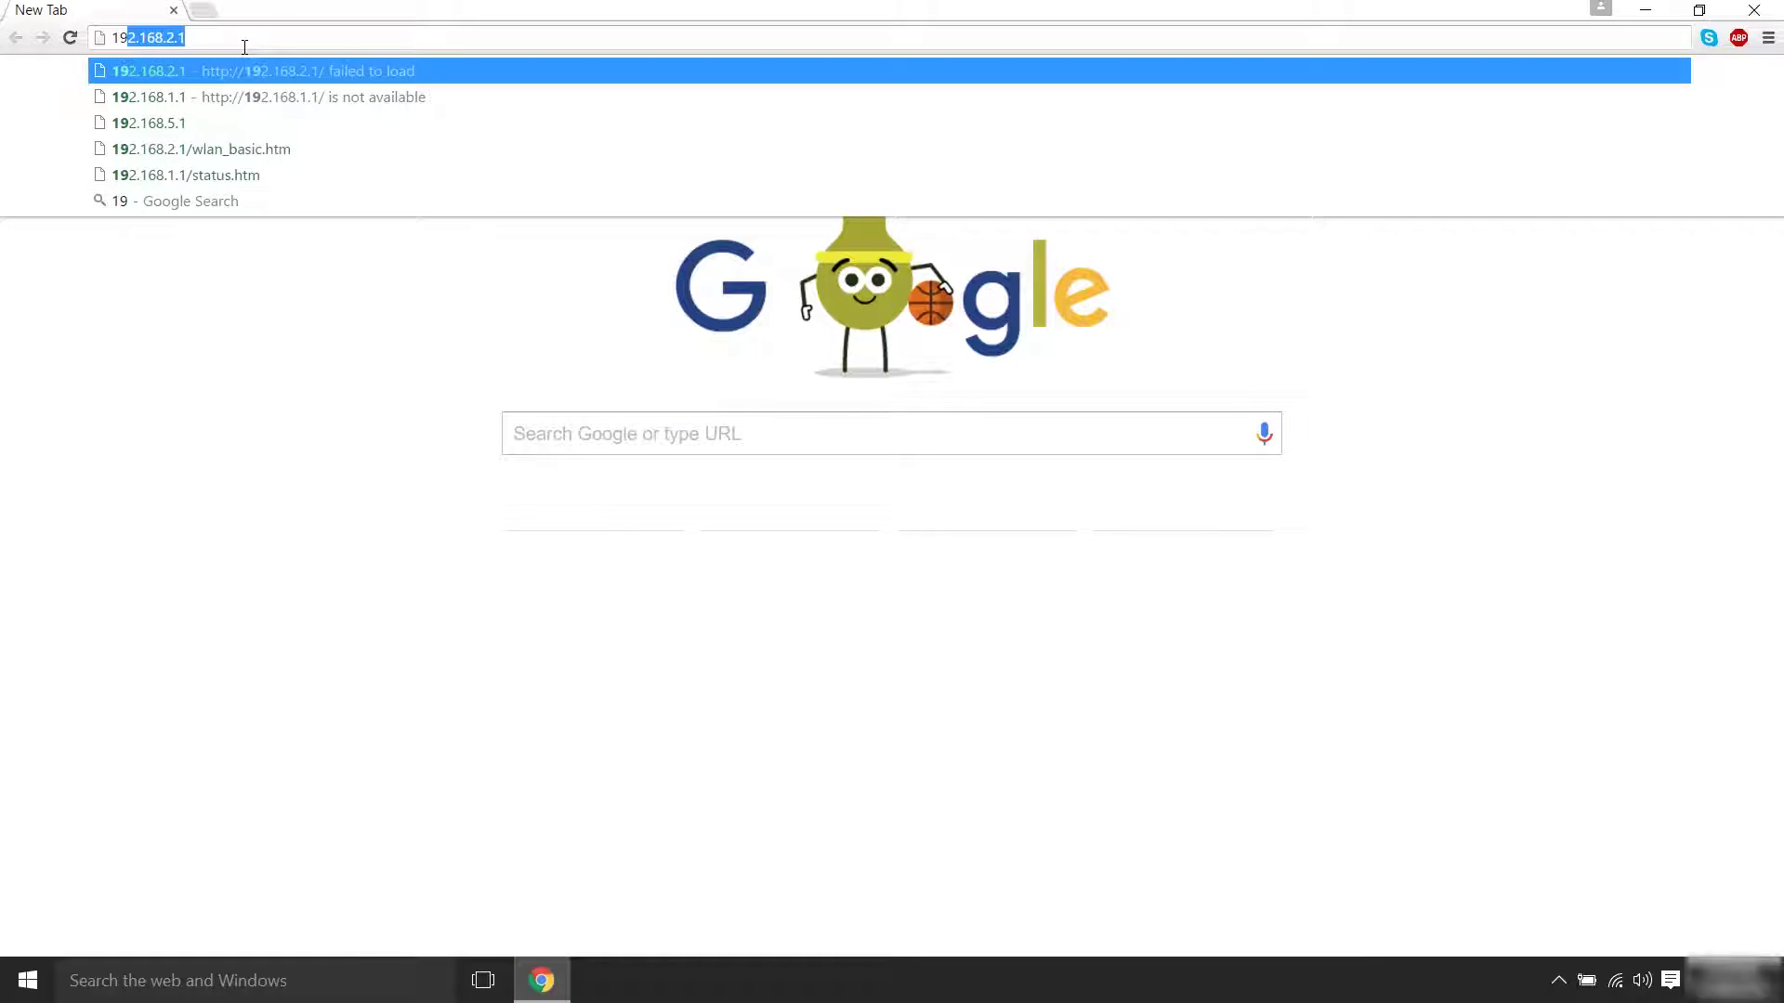
{"action": "type", "text": "2.1"}
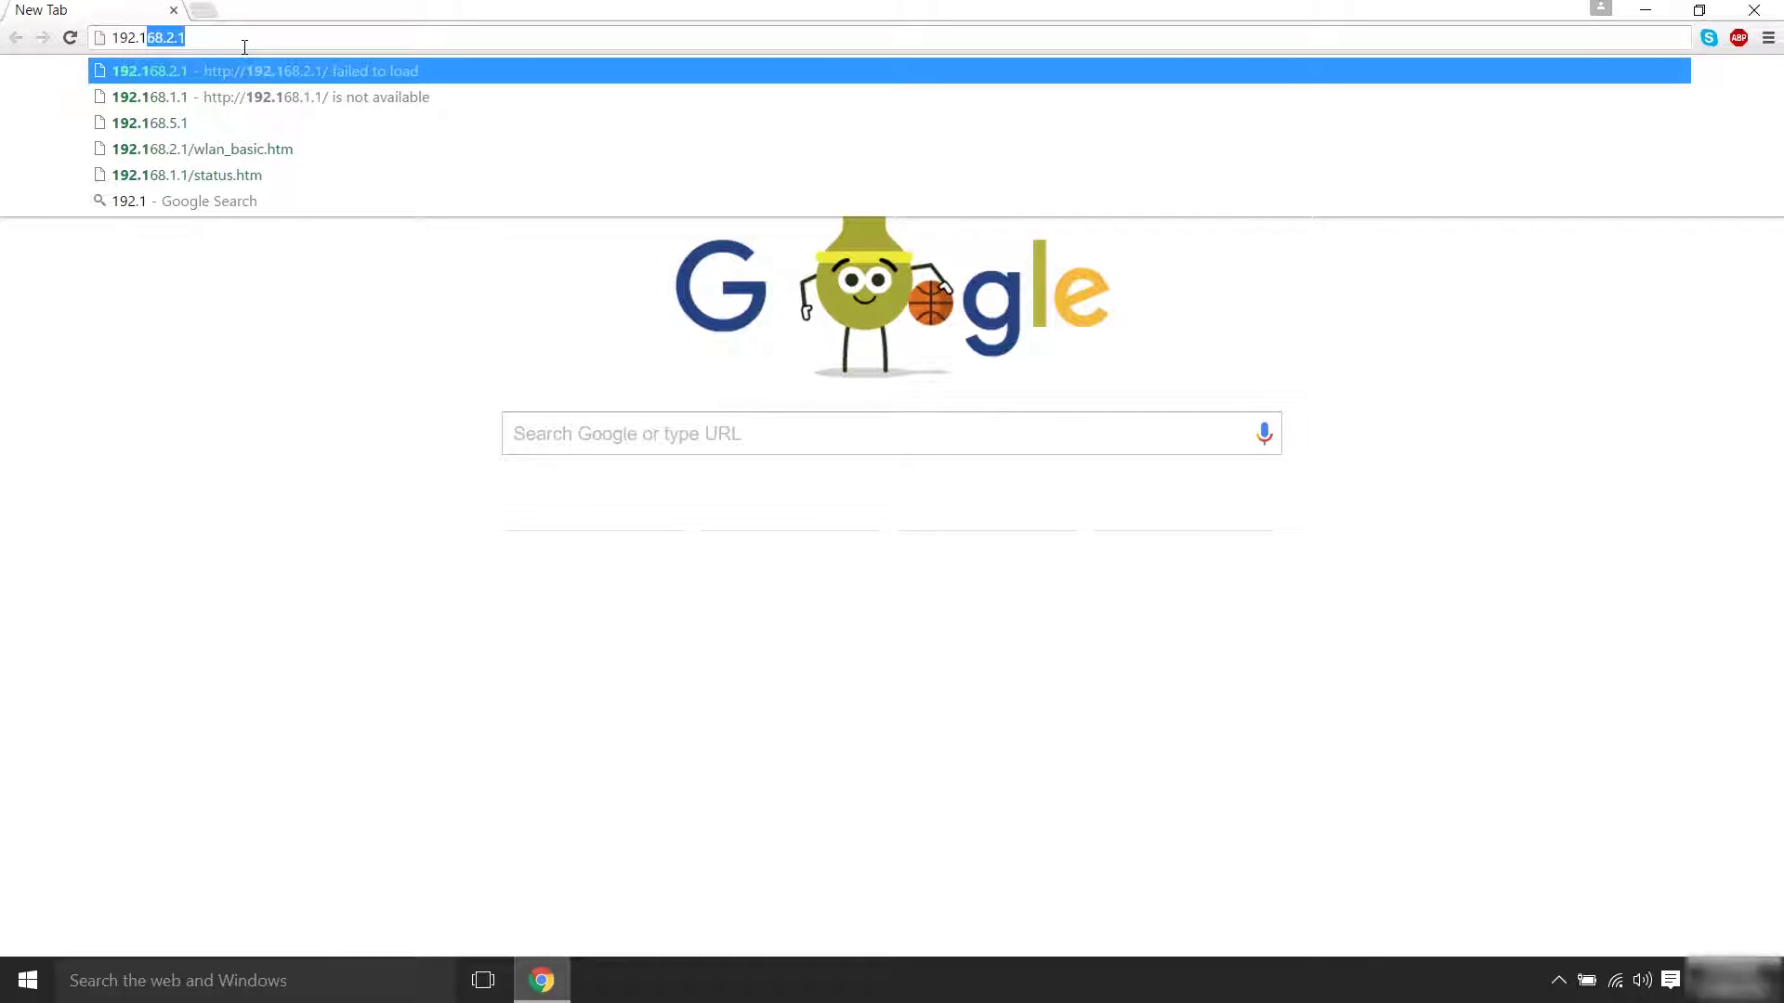
{"action": "type", "text": "68.1.1"}
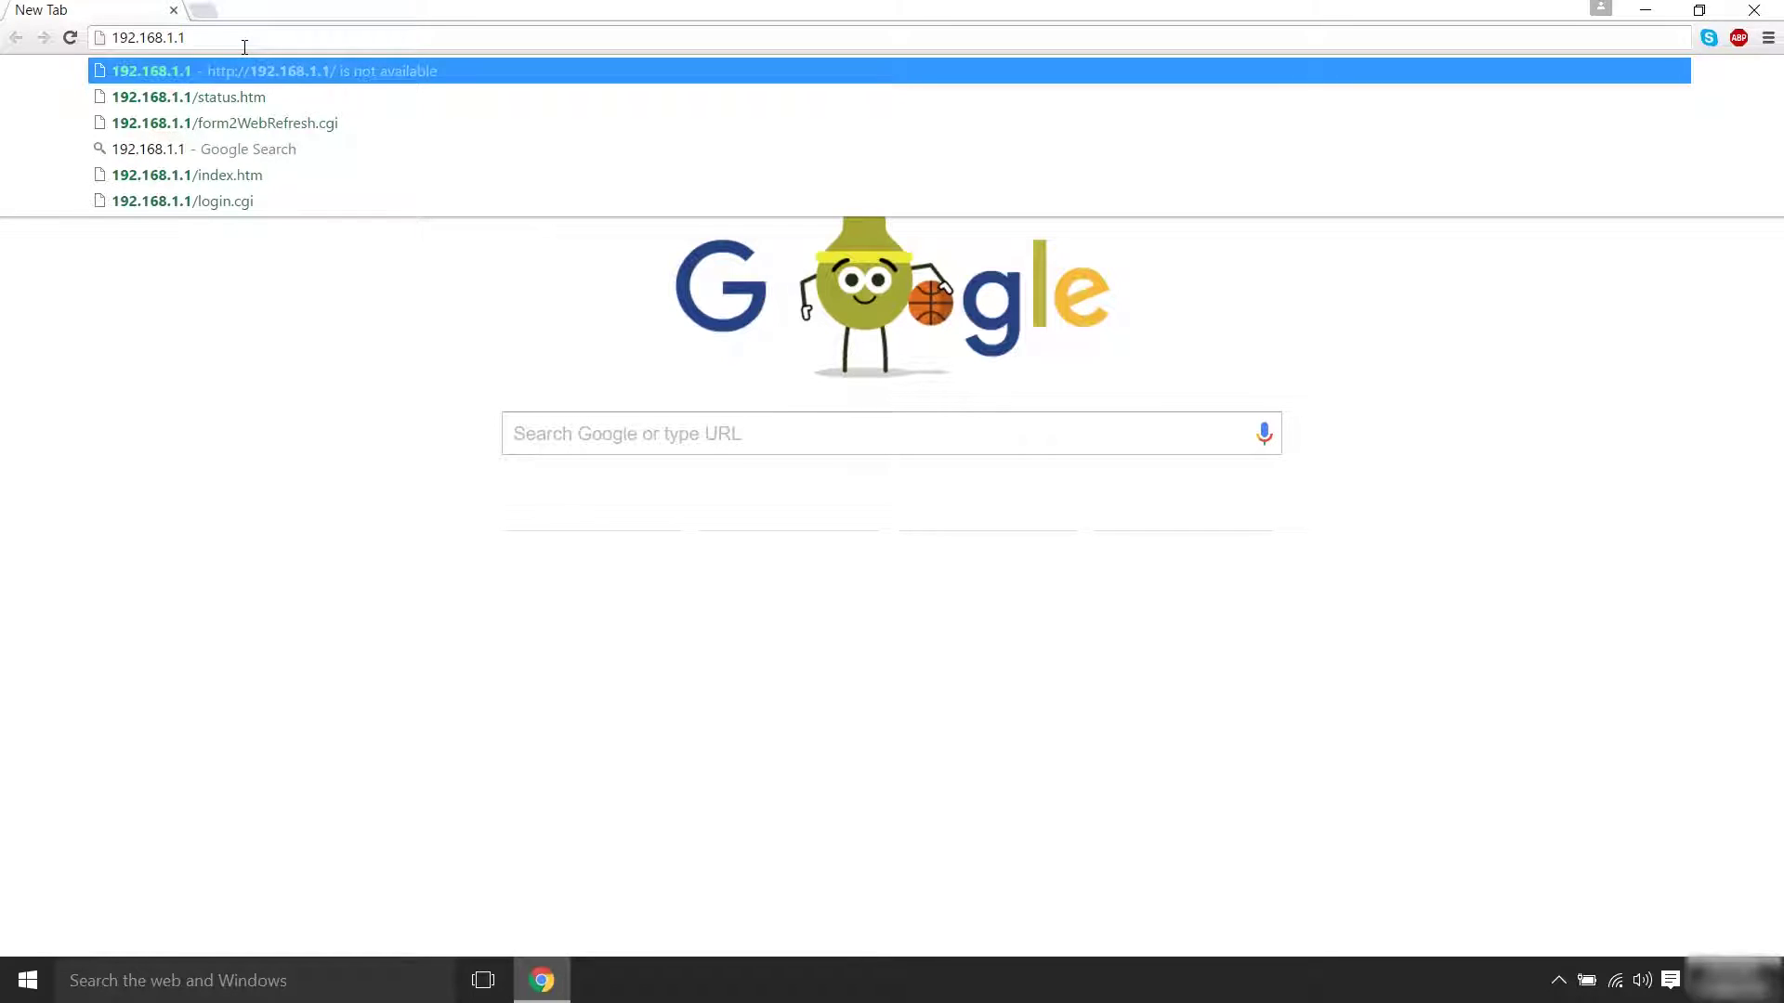
{"action": "key", "text": "Return"}
{"action": "type", "text": "admin"}
{"action": "key", "text": "Tab"}
{"action": "type", "text": "adm"}
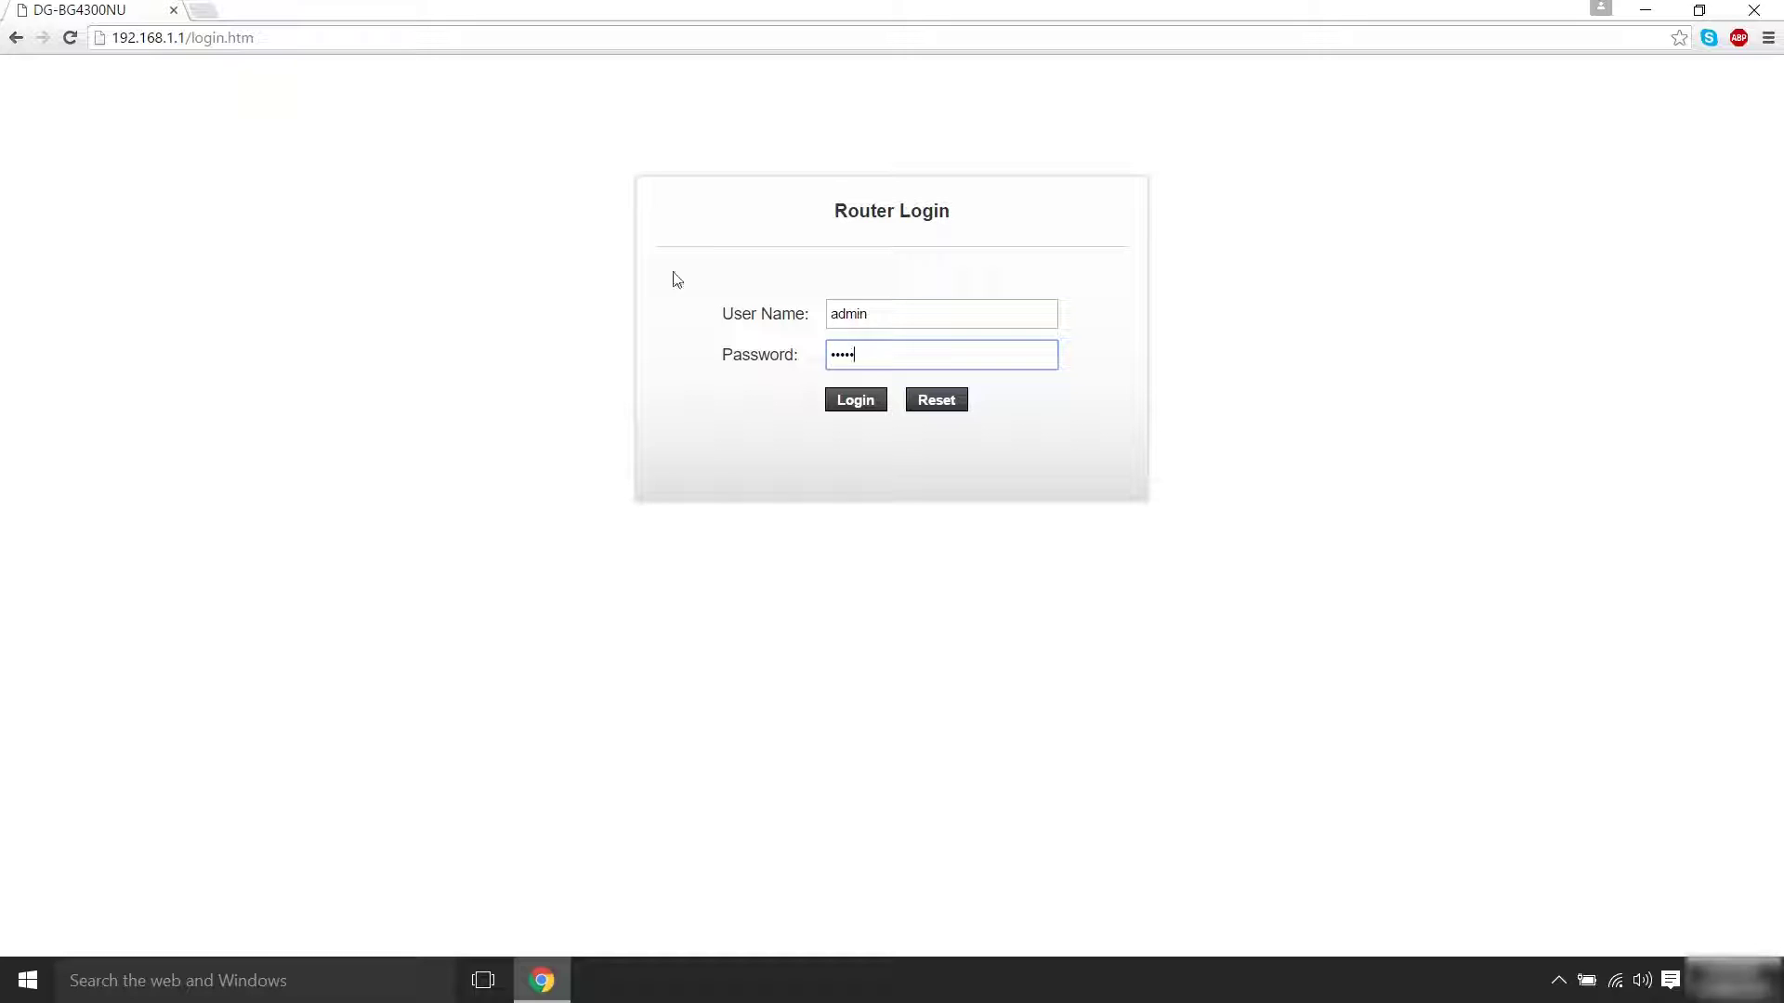
{"action": "left_click", "coordinate": [866, 408]}
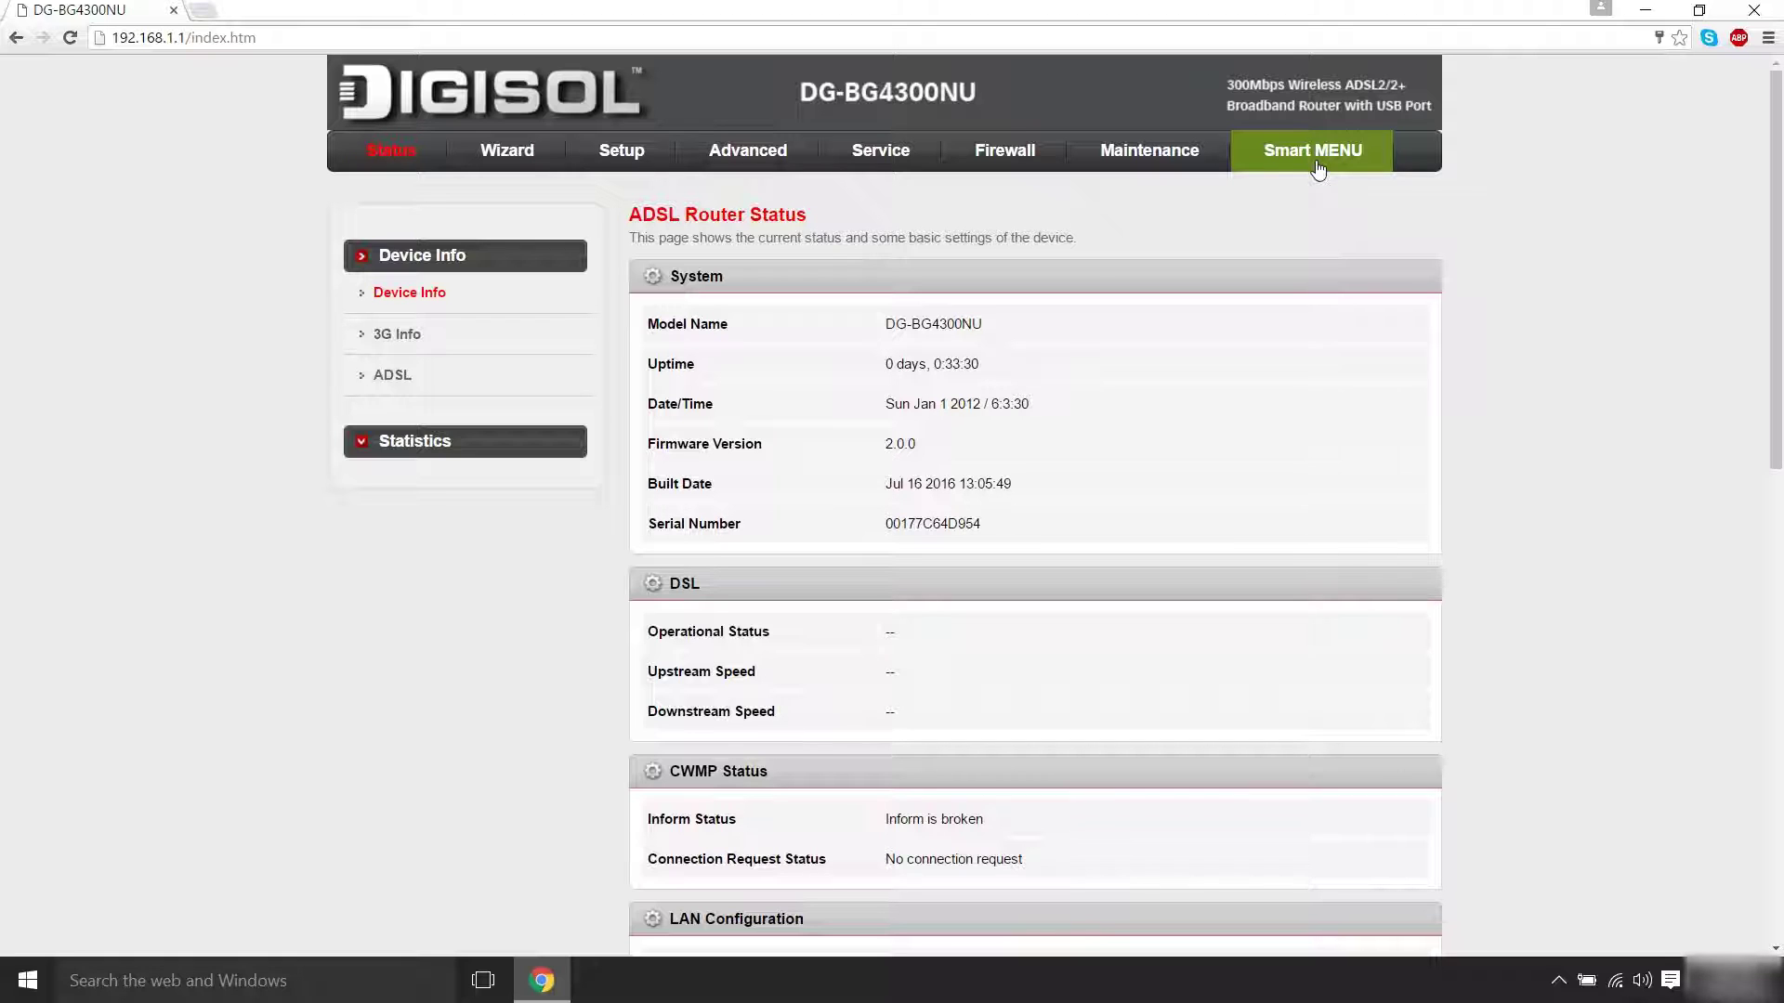
Switch the WAN physical type to Ethernet WAN (Port-LAN1) and confirm the change
{"action": "left_click", "coordinate": [1319, 169]}
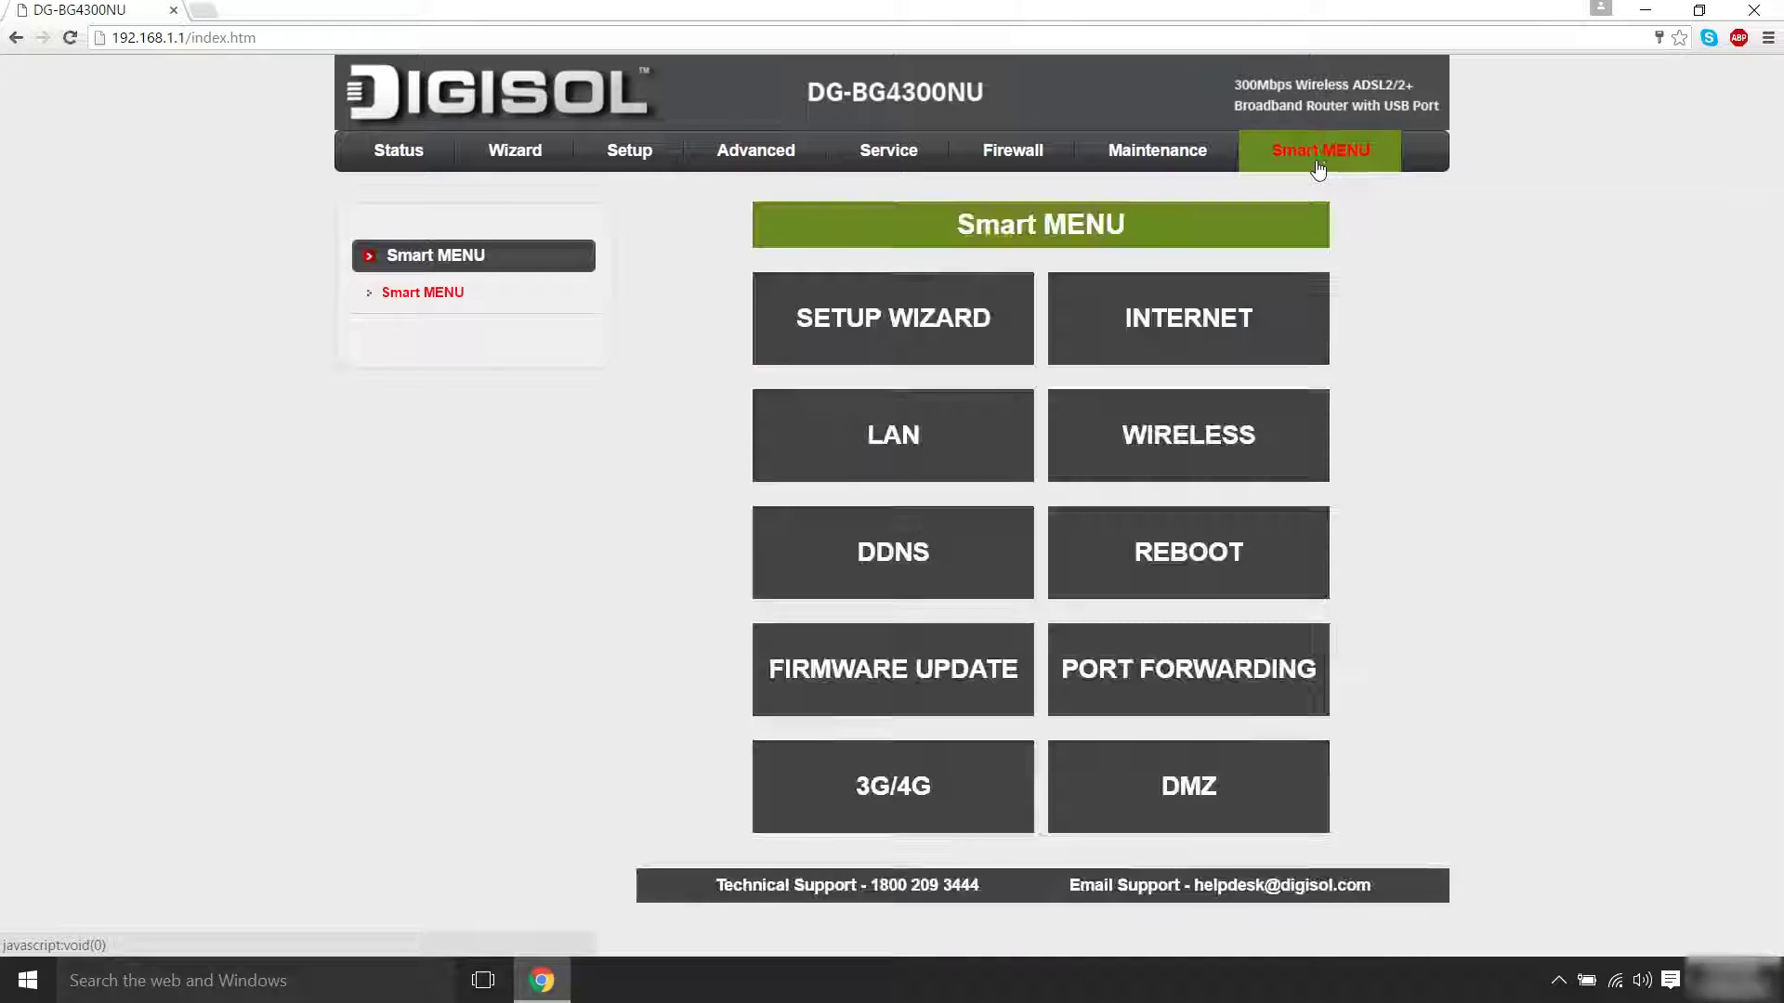
{"action": "left_click", "coordinate": [1233, 320]}
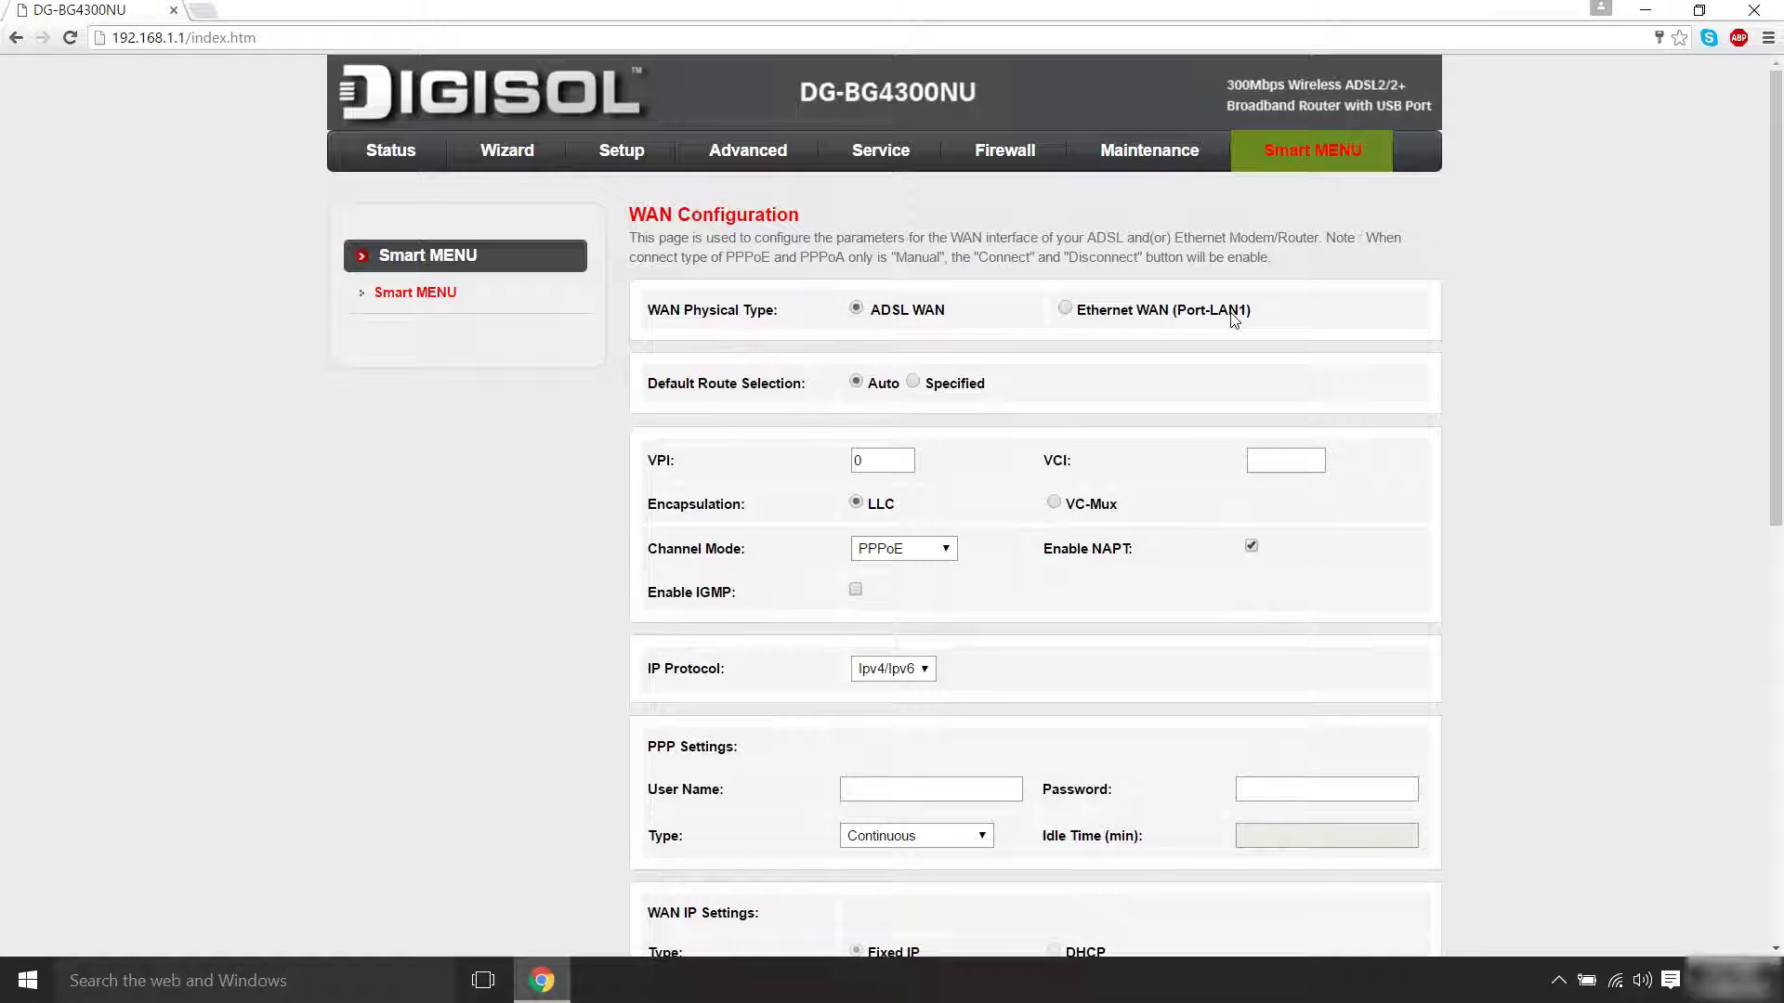
{"action": "left_click", "coordinate": [1233, 320]}
{"action": "left_click", "coordinate": [971, 170]}
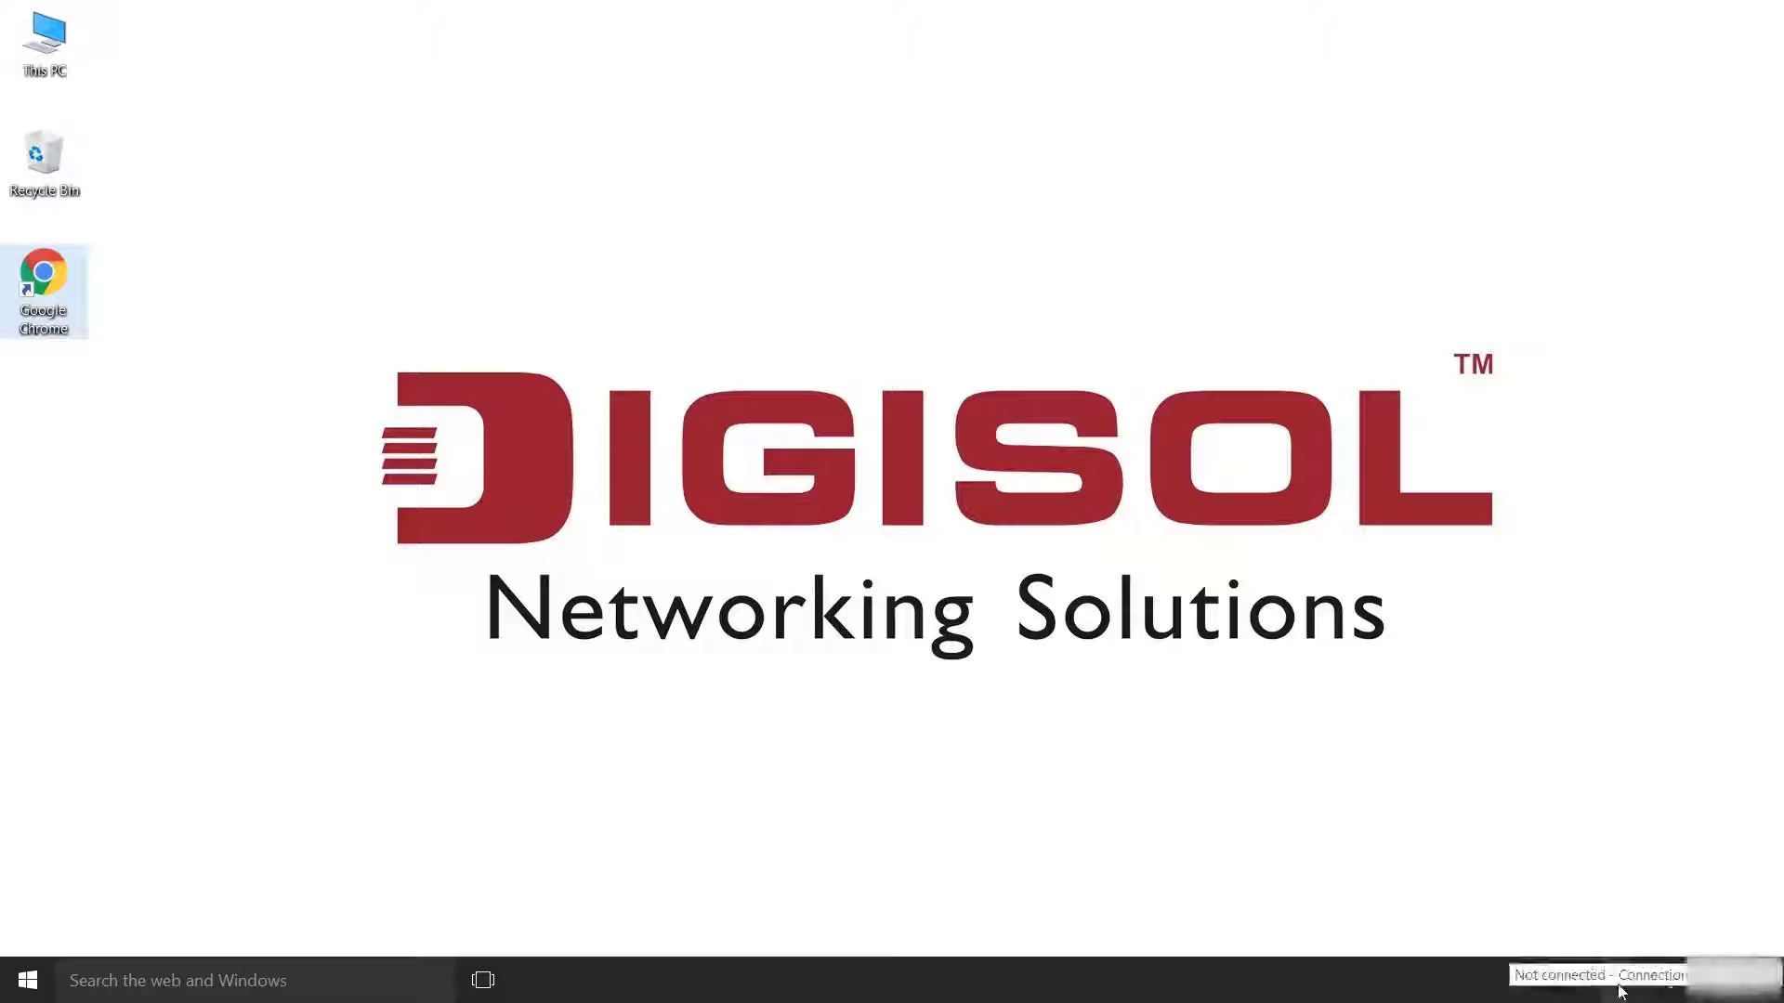
Reconnect to the DIGISOL Wi-Fi network
{"action": "left_click", "coordinate": [1615, 980]}
{"action": "left_click", "coordinate": [1553, 338]}
{"action": "left_click", "coordinate": [1674, 406]}
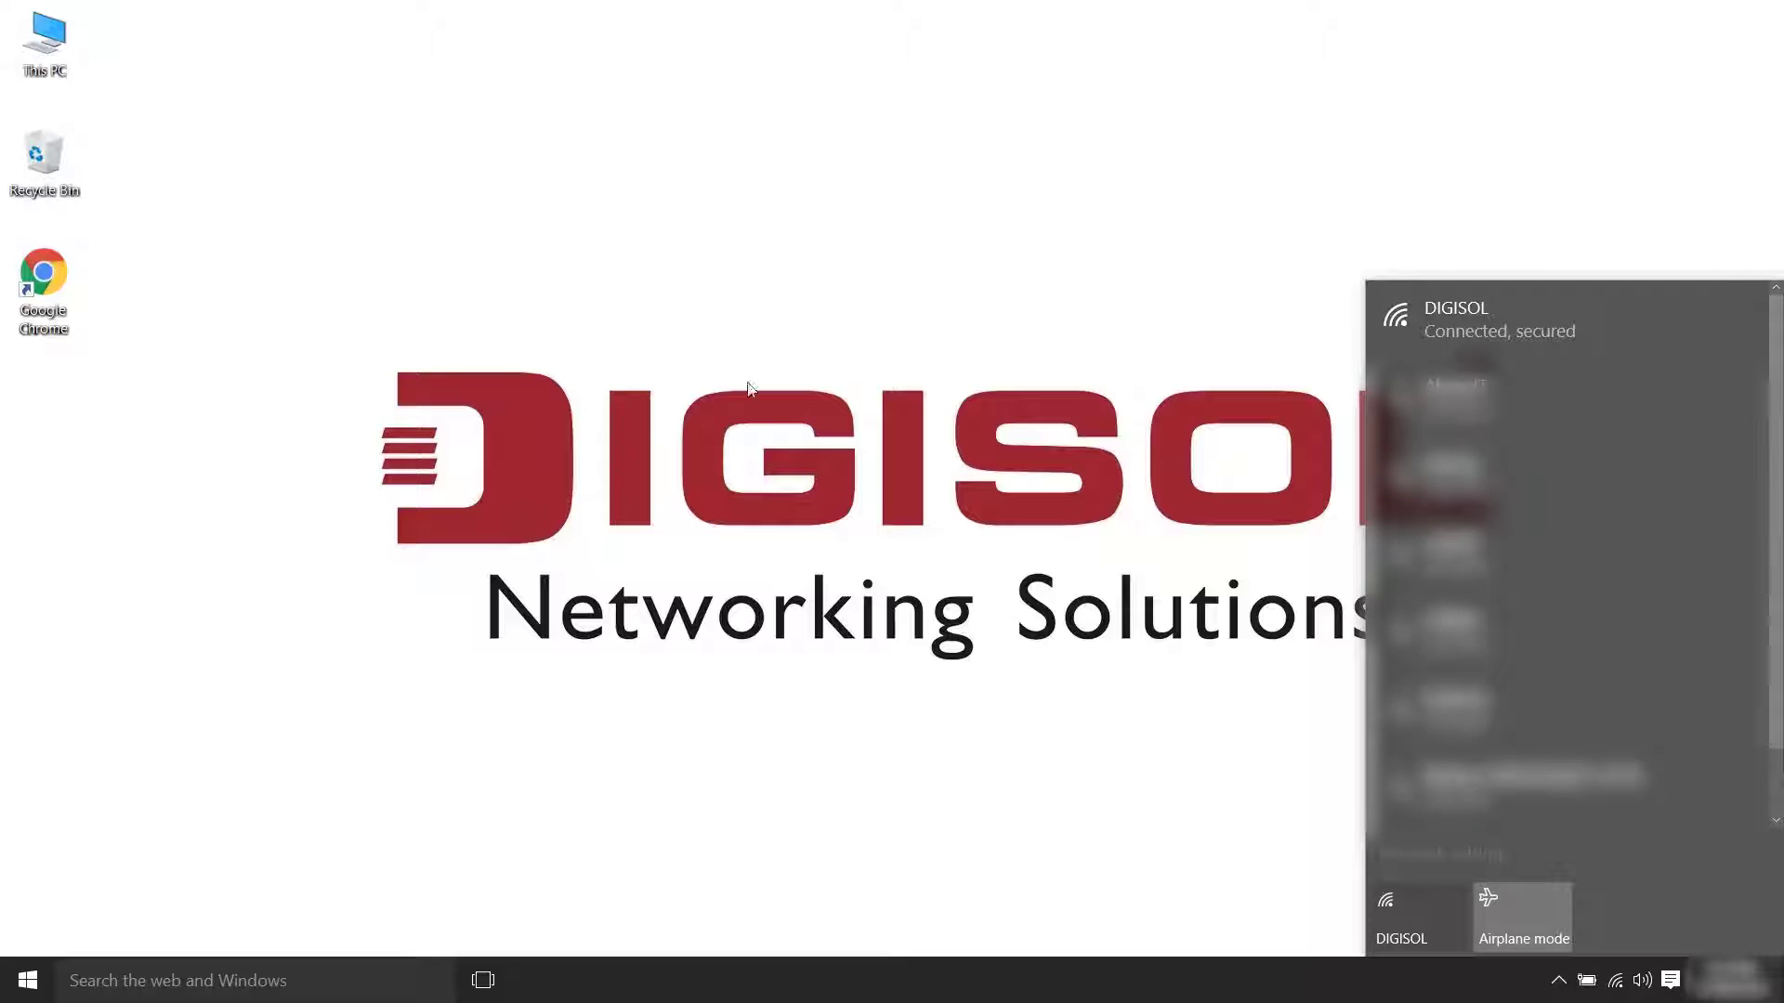
Launch the browser and log into the router at 192.168.1.1 as admin
{"action": "double_click", "coordinate": [44, 279]}
{"action": "type", "text": "192.168.1.1"}
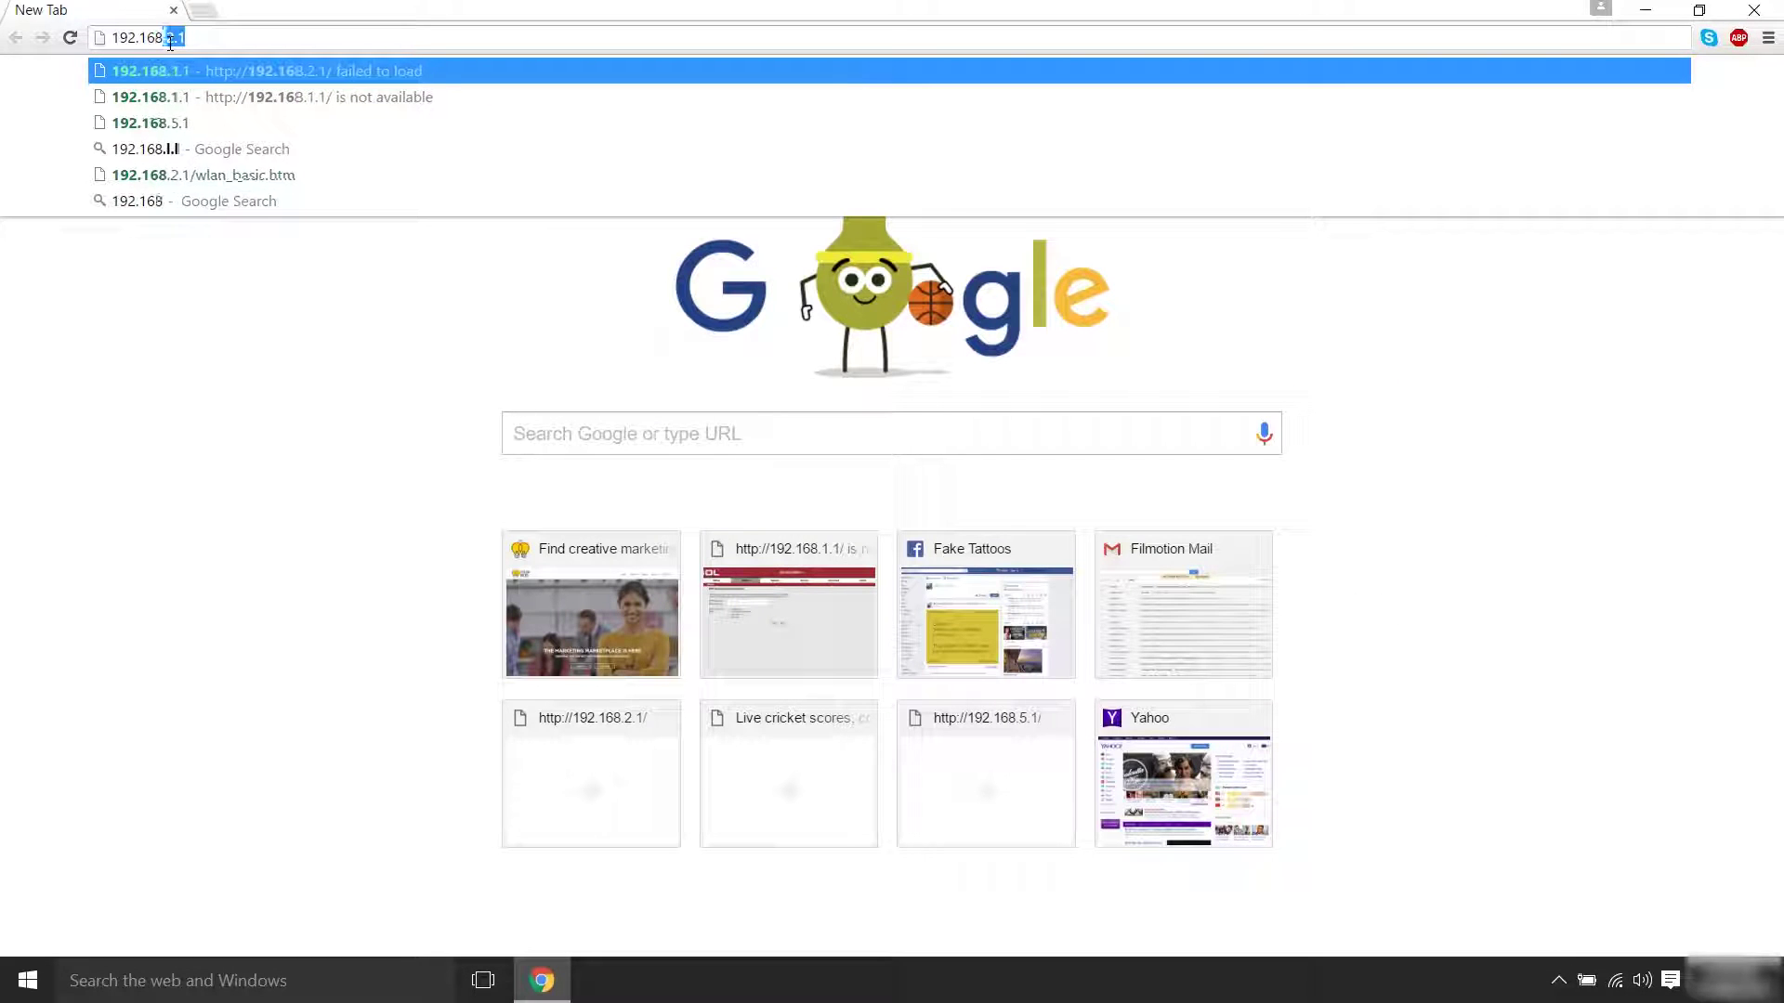
{"action": "key", "text": "Return"}
{"action": "type", "text": "admi"}
{"action": "key", "text": "Tab"}
{"action": "type", "text": "admin"}
{"action": "key", "text": "Return"}
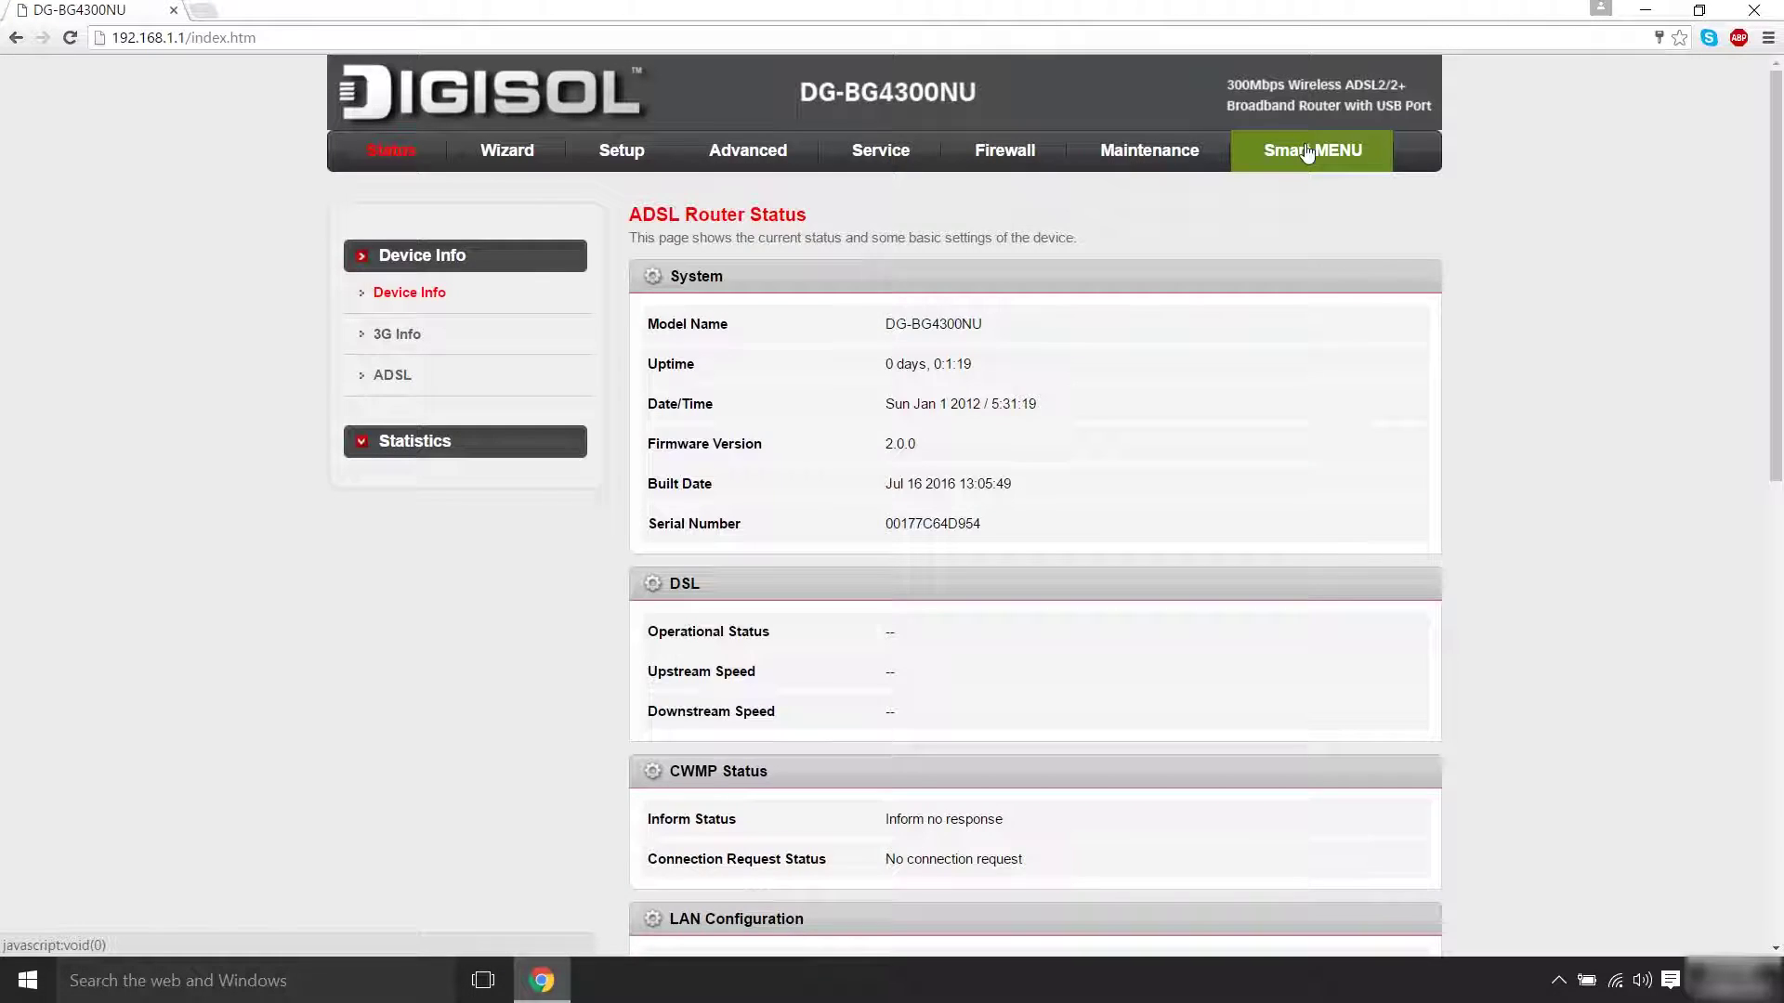
{"action": "left_click", "coordinate": [1307, 152]}
Set the WAN channel mode to IPoE with local IP 124.30.1.90
{"action": "left_click", "coordinate": [1224, 321]}
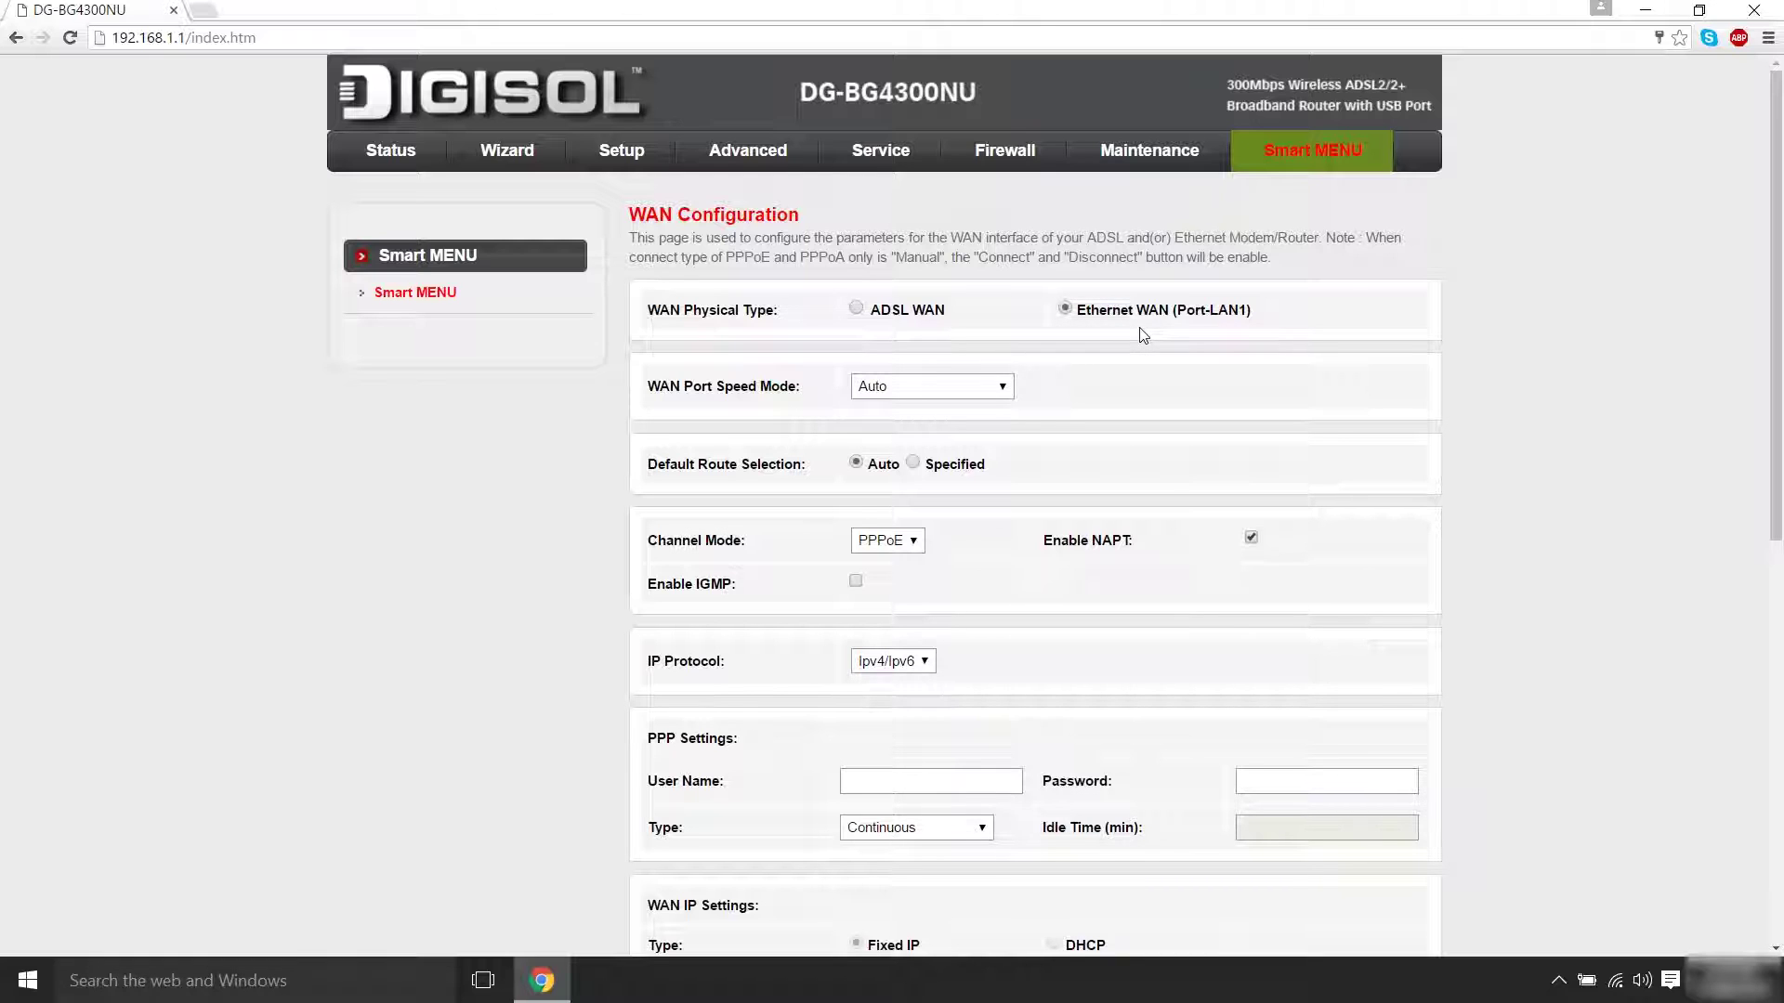
{"action": "left_click", "coordinate": [917, 540]}
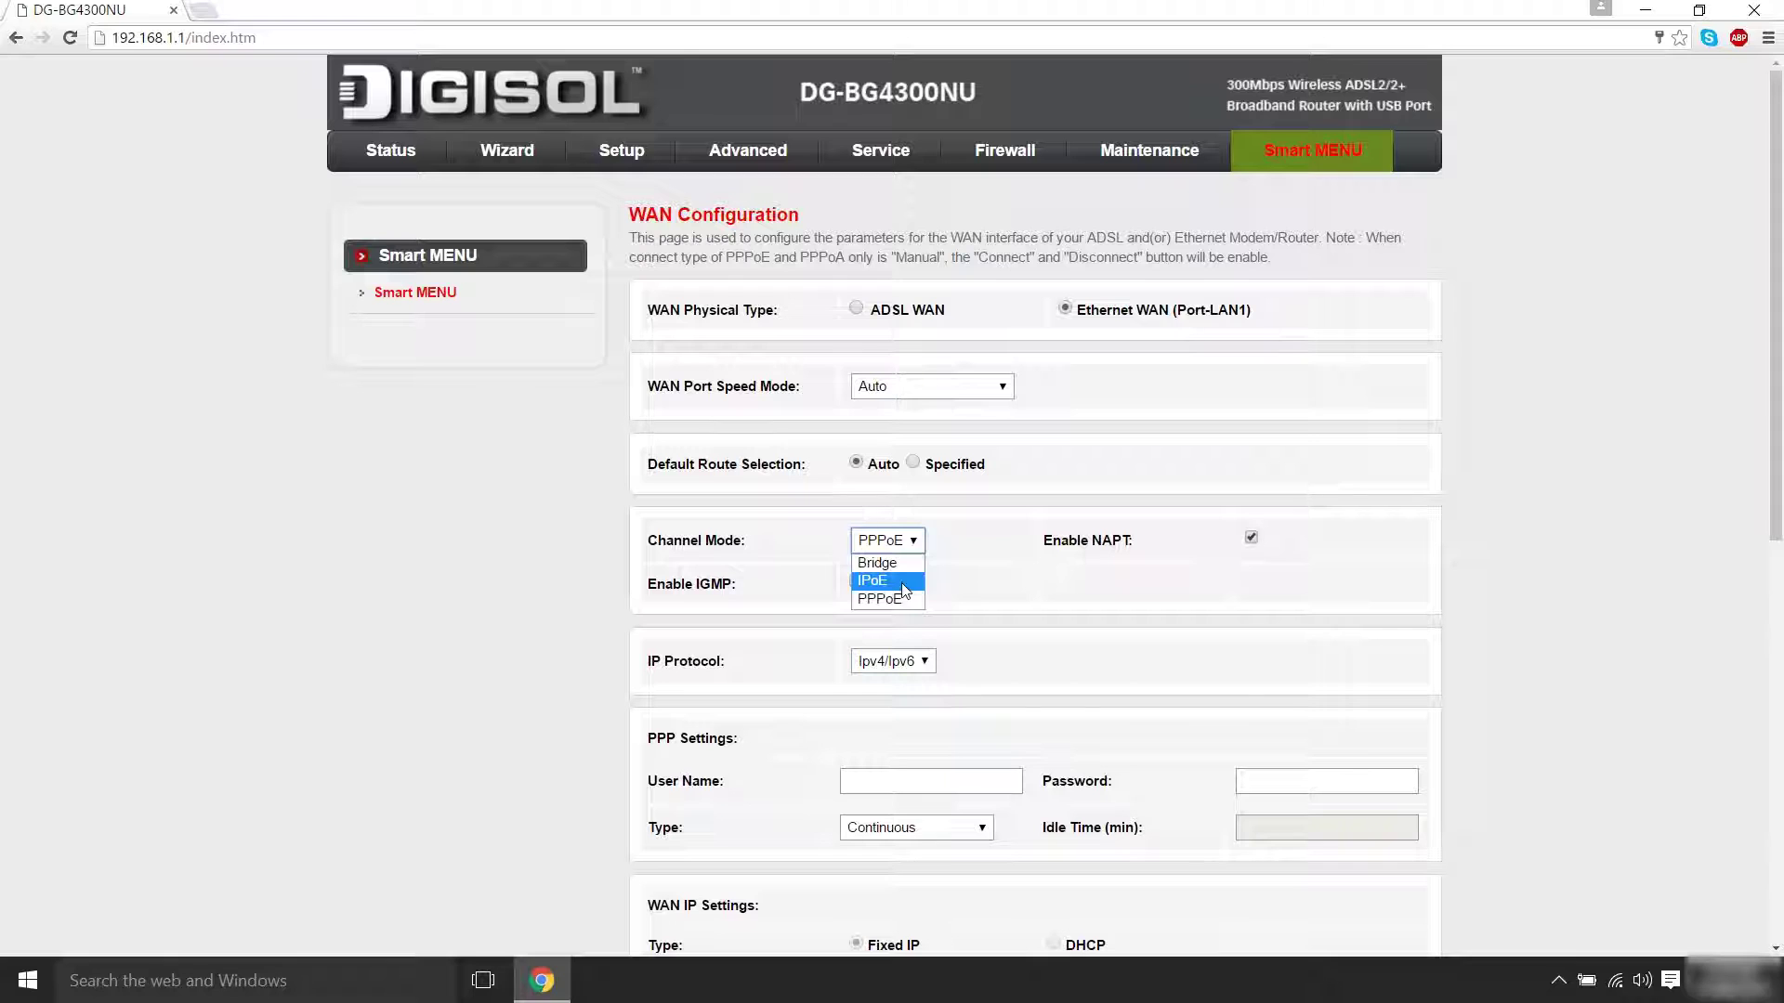
{"action": "left_click", "coordinate": [903, 583]}
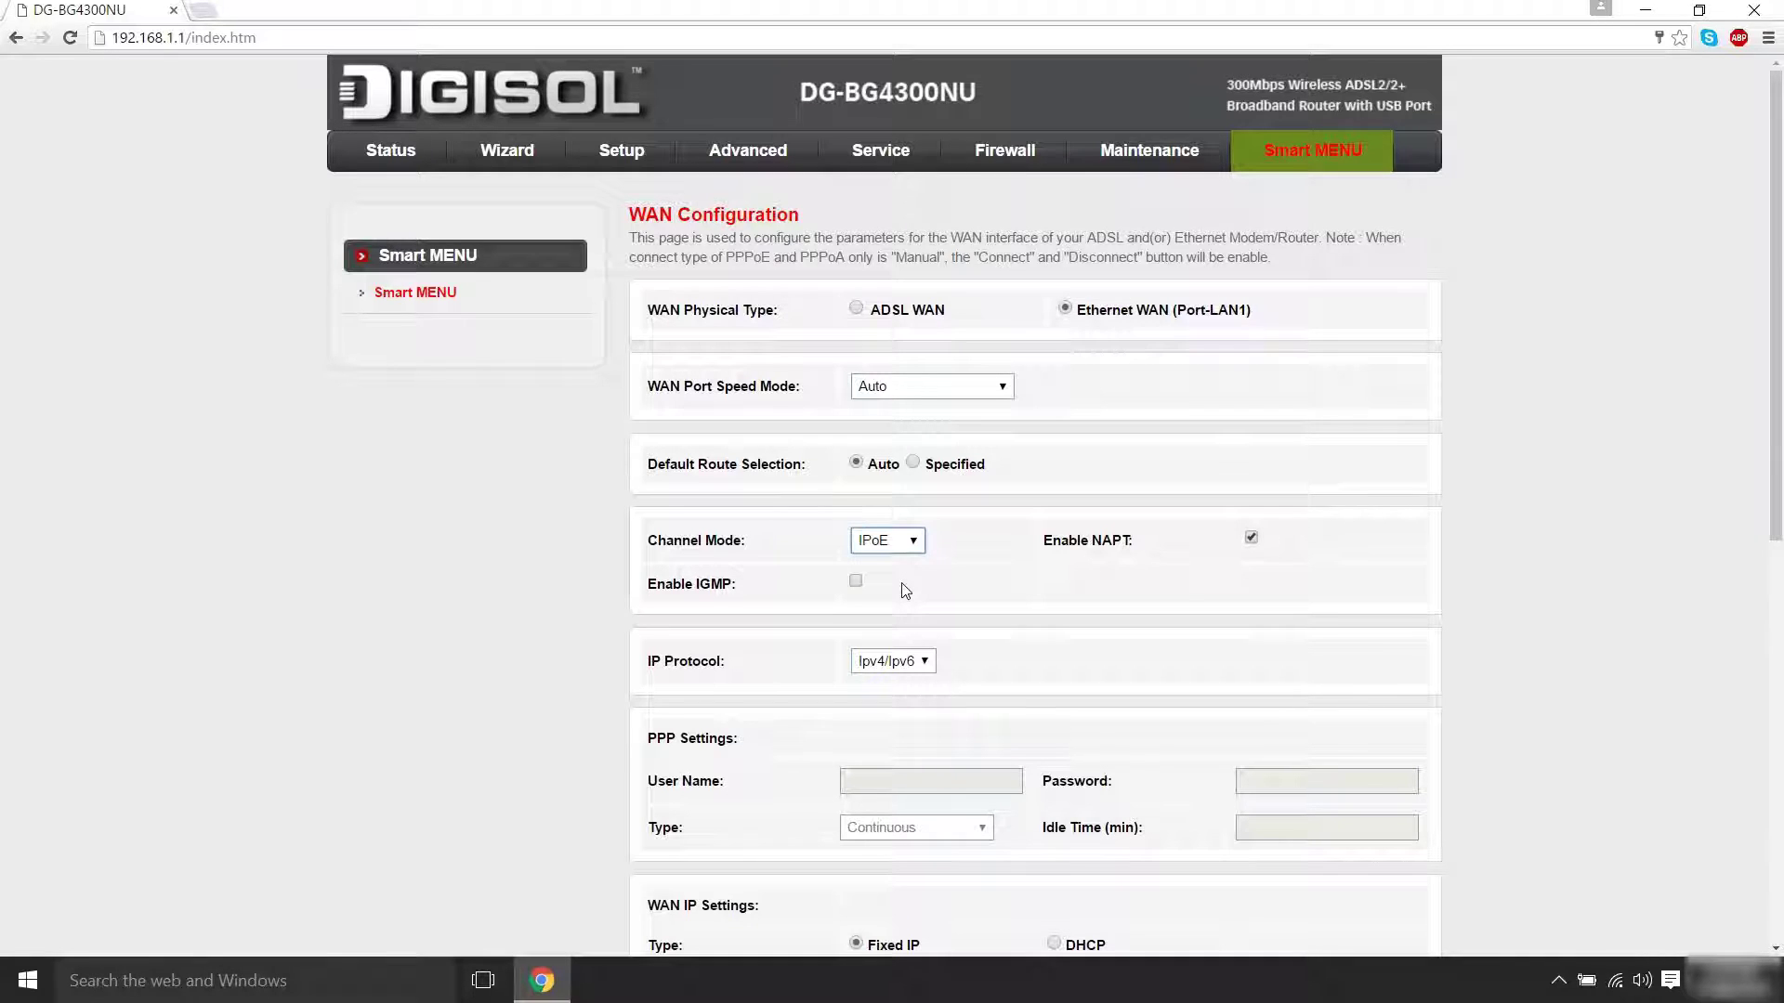
{"action": "scroll", "coordinate": [901, 582], "scroll_direction": "down", "scroll_amount": 4}
{"action": "left_click", "coordinate": [901, 600]}
{"action": "type", "text": "124.30.1.9"}
{"action": "key", "text": "Down"}
{"action": "key", "text": "Return"}
Enter remote IP 124.30.1.94 and netmask 255.255.255.224, add the connection, and check status
{"action": "left_click", "coordinate": [1343, 599]}
{"action": "type", "text": "124.30.1.9"}
{"action": "key", "text": "Down"}
{"action": "key", "text": "Return"}
{"action": "left_click", "coordinate": [946, 648]}
{"action": "type", "text": "255.255.255.224"}
{"action": "scroll", "coordinate": [1040, 655], "scroll_direction": "down", "scroll_amount": 4}
{"action": "left_click", "coordinate": [860, 677]}
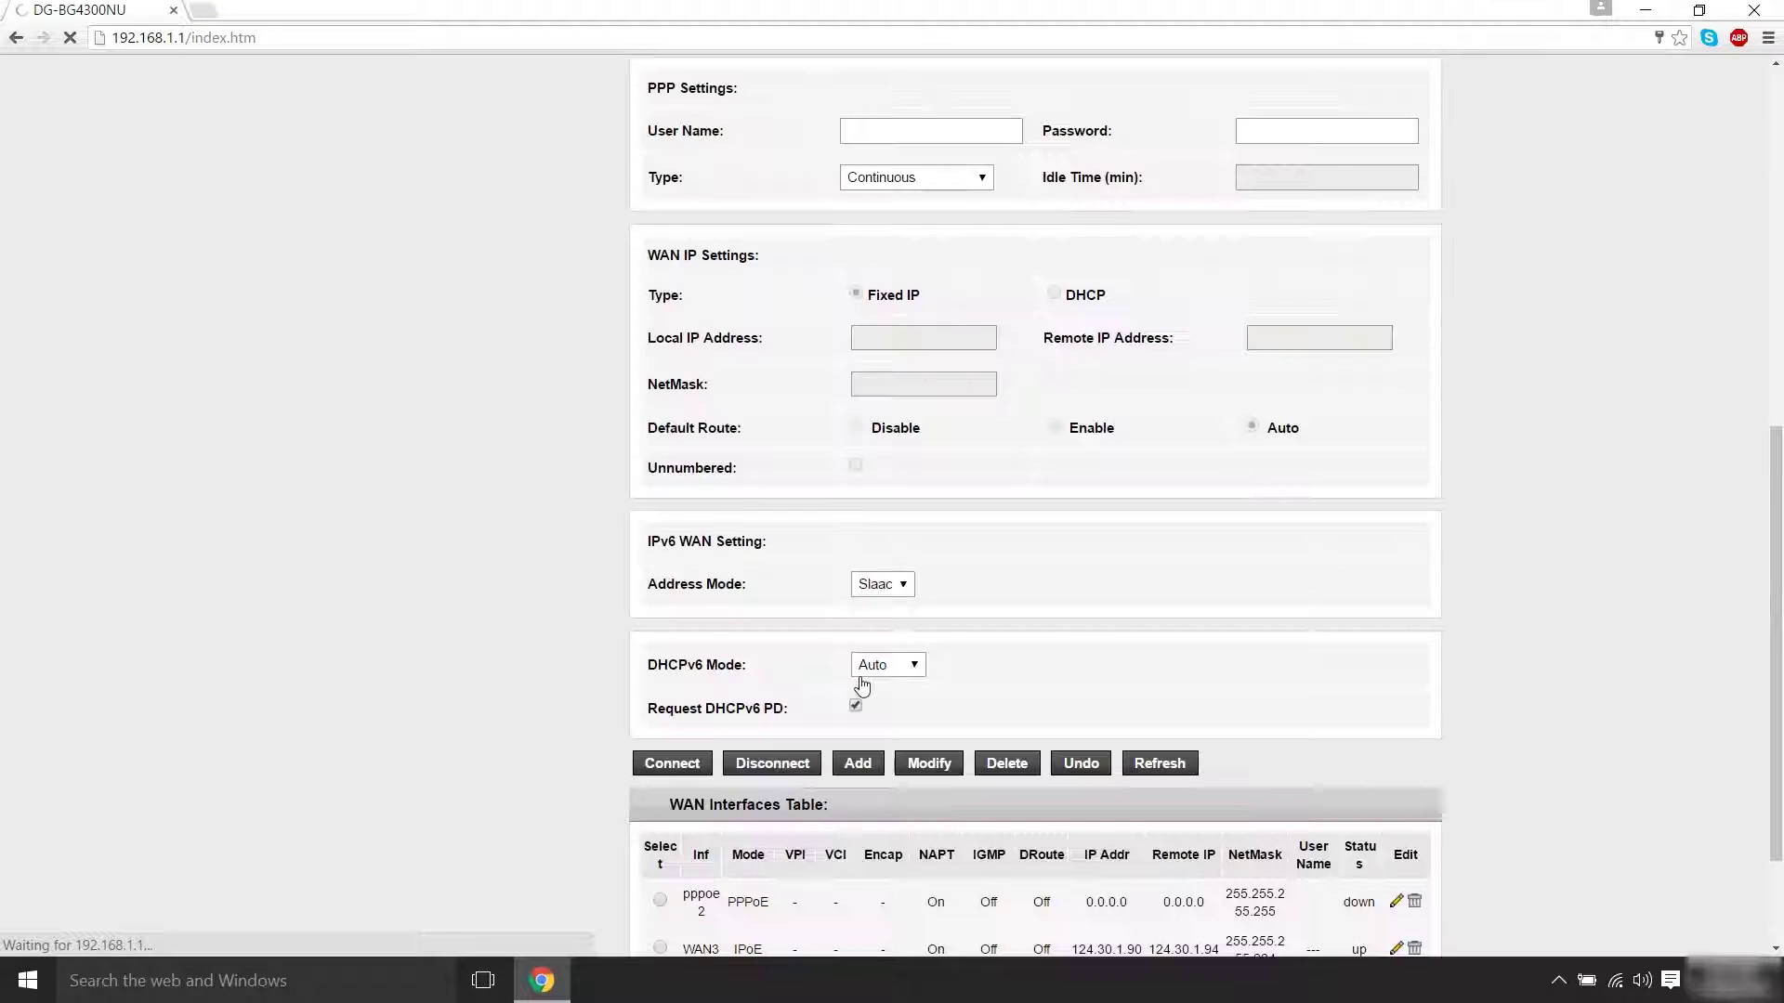
{"action": "scroll", "coordinate": [1775, 668], "scroll_direction": "down", "scroll_amount": 1}
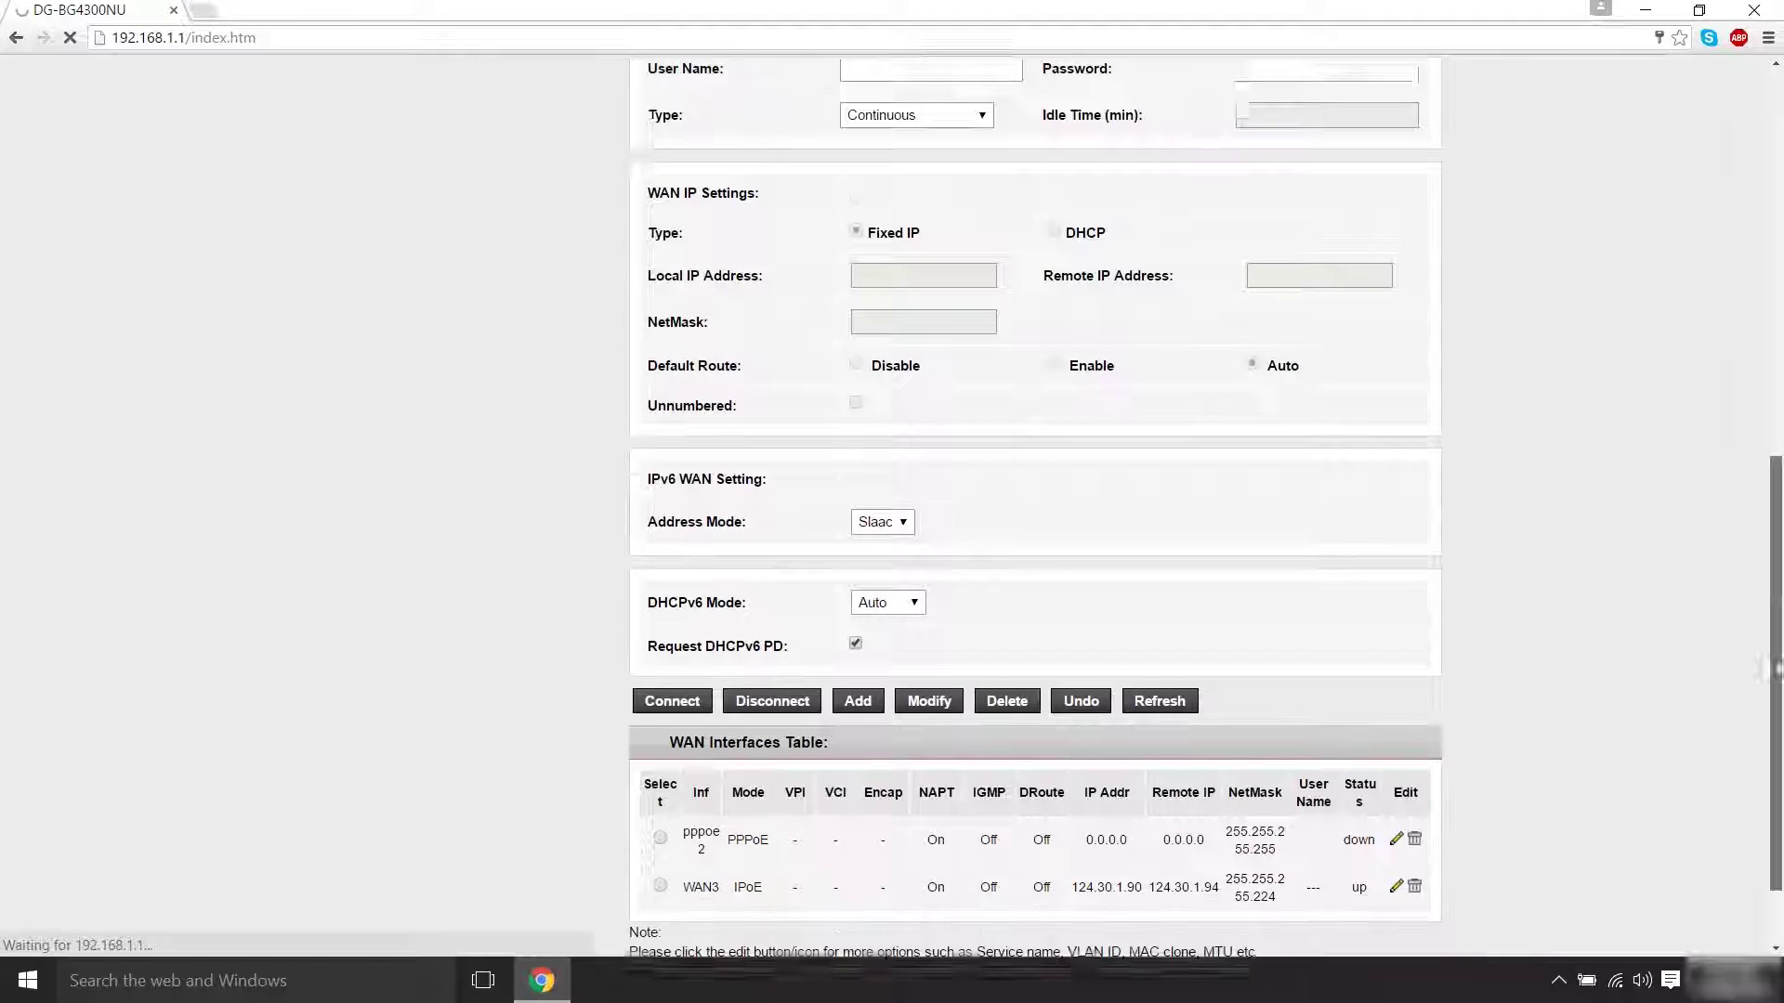
{"action": "scroll", "coordinate": [1775, 667], "scroll_direction": "down", "scroll_amount": 2}
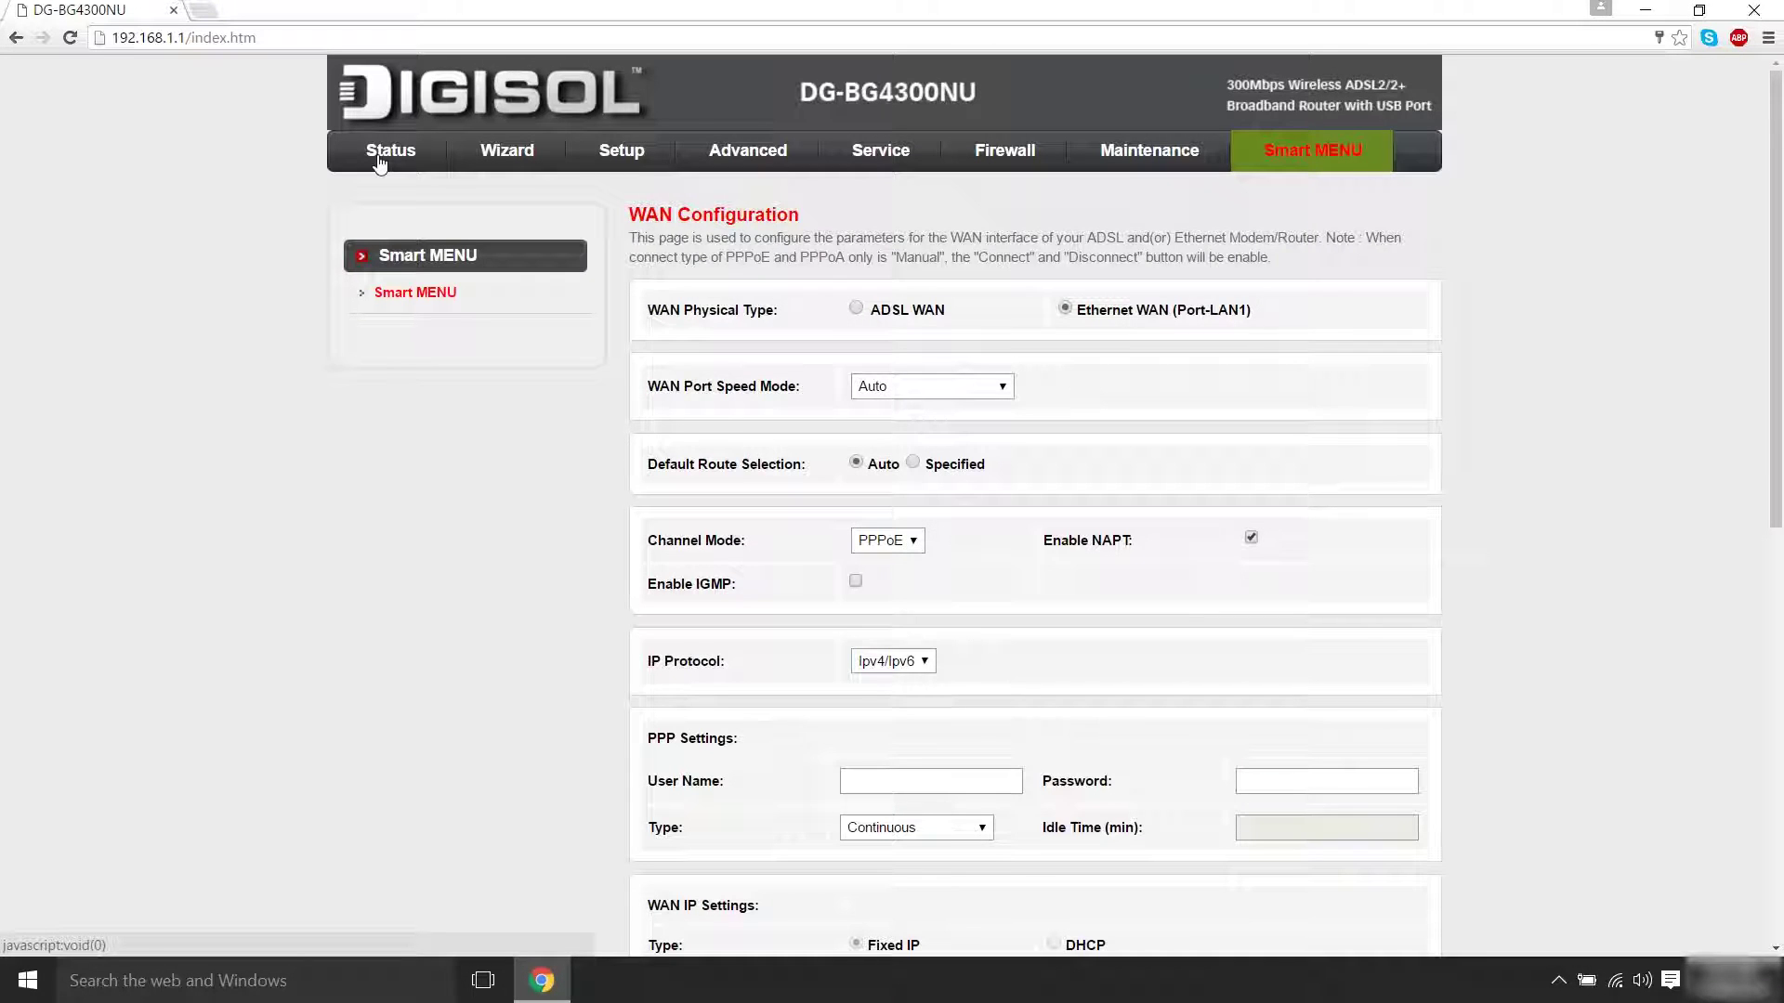
{"action": "left_click", "coordinate": [382, 153]}
Scroll down through the router's Device Info status page
{"action": "scroll", "coordinate": [936, 828], "scroll_direction": "down", "scroll_amount": 10}
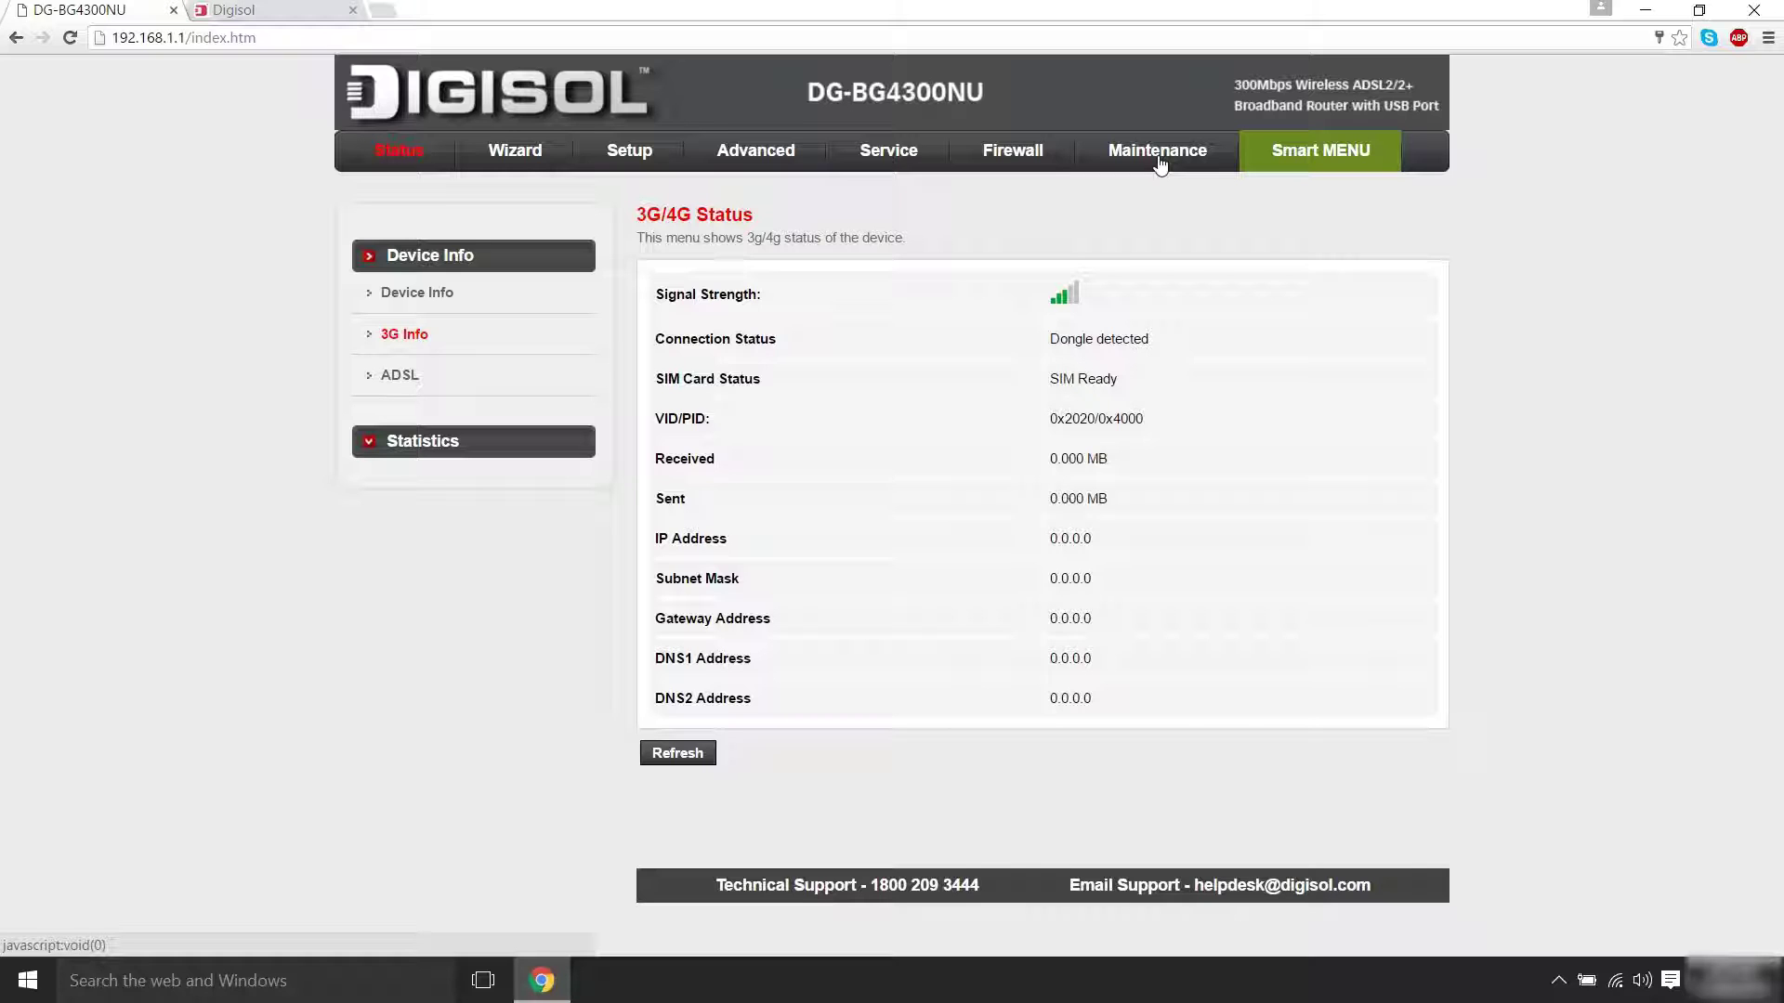
Under Maintenance > Password, give the admin account a new password and save it
{"action": "left_click", "coordinate": [1160, 163]}
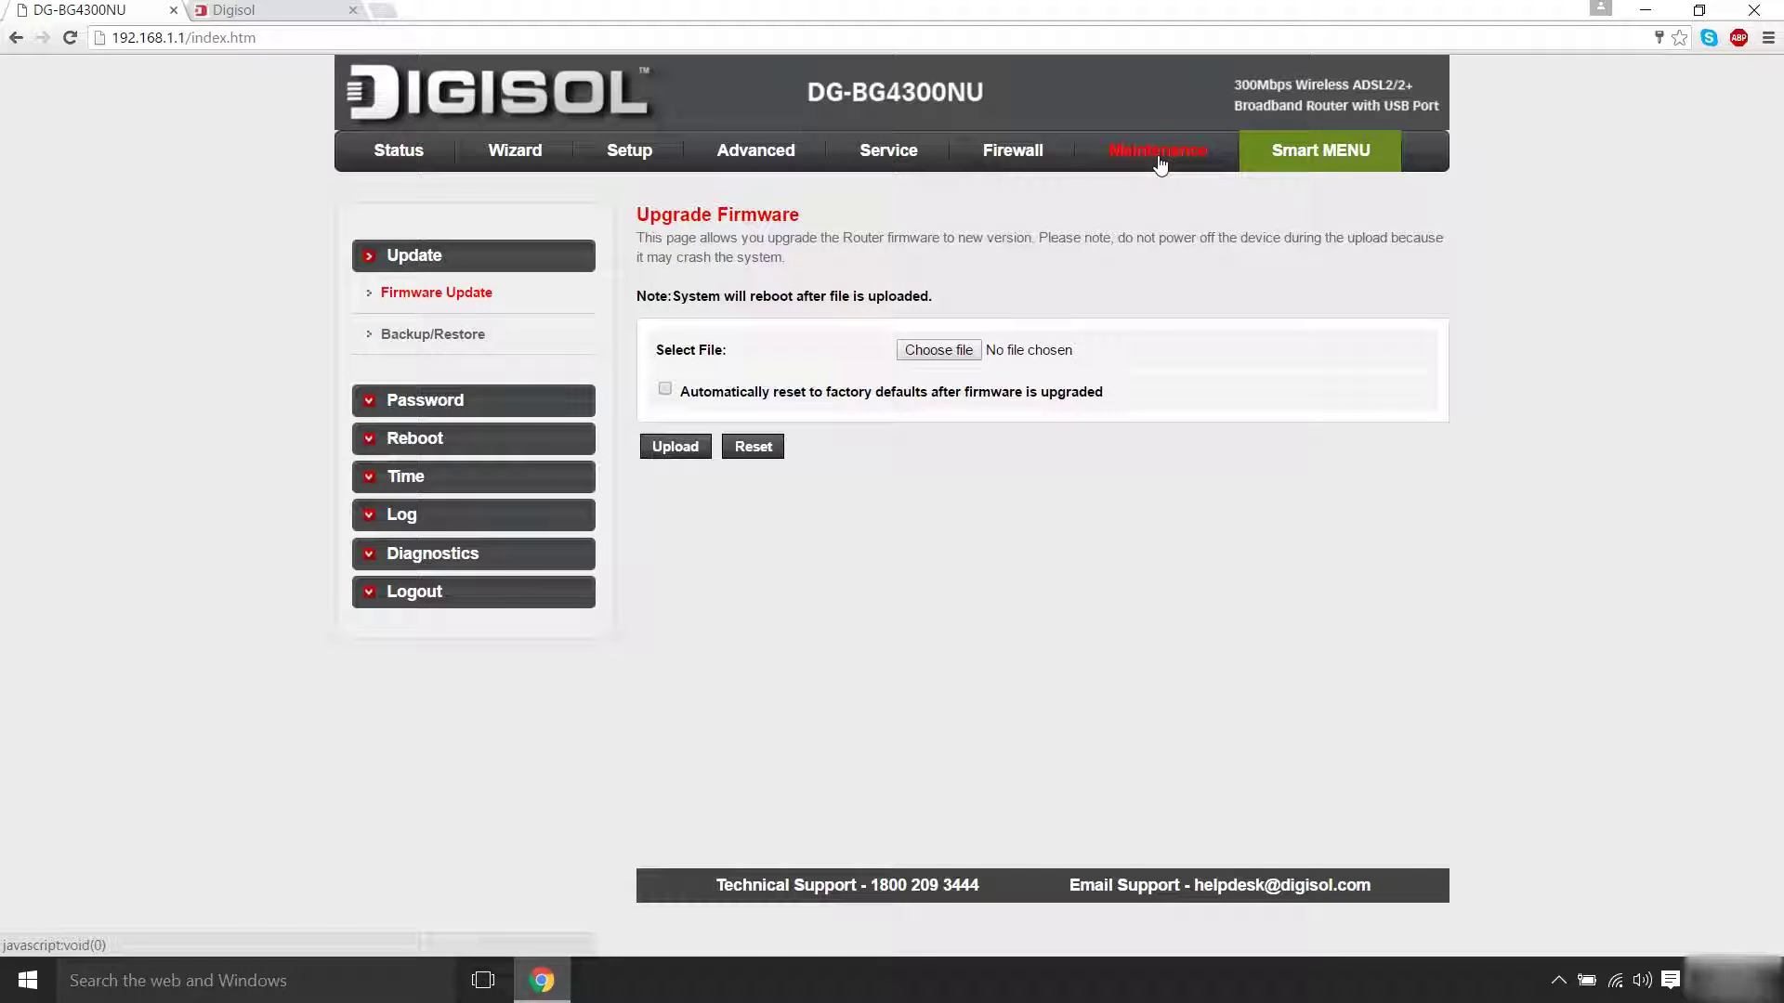
{"action": "left_click", "coordinate": [450, 399]}
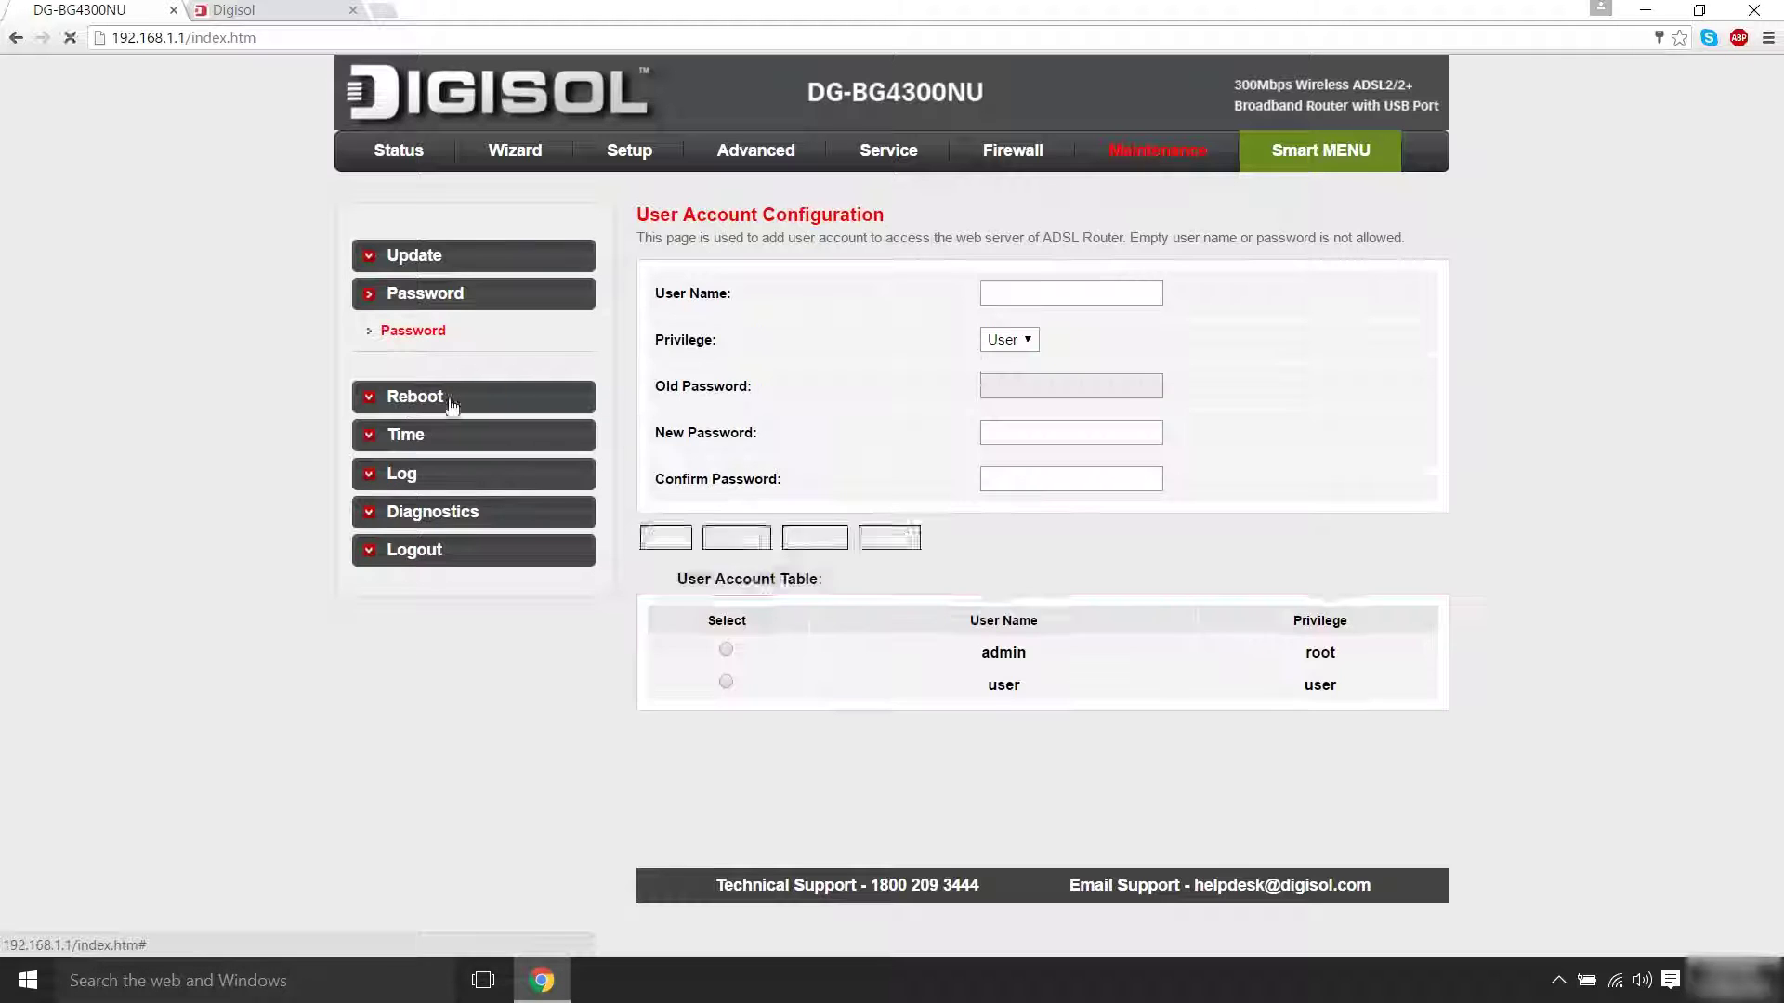
{"action": "left_click", "coordinate": [726, 648]}
{"action": "left_click", "coordinate": [1033, 387]}
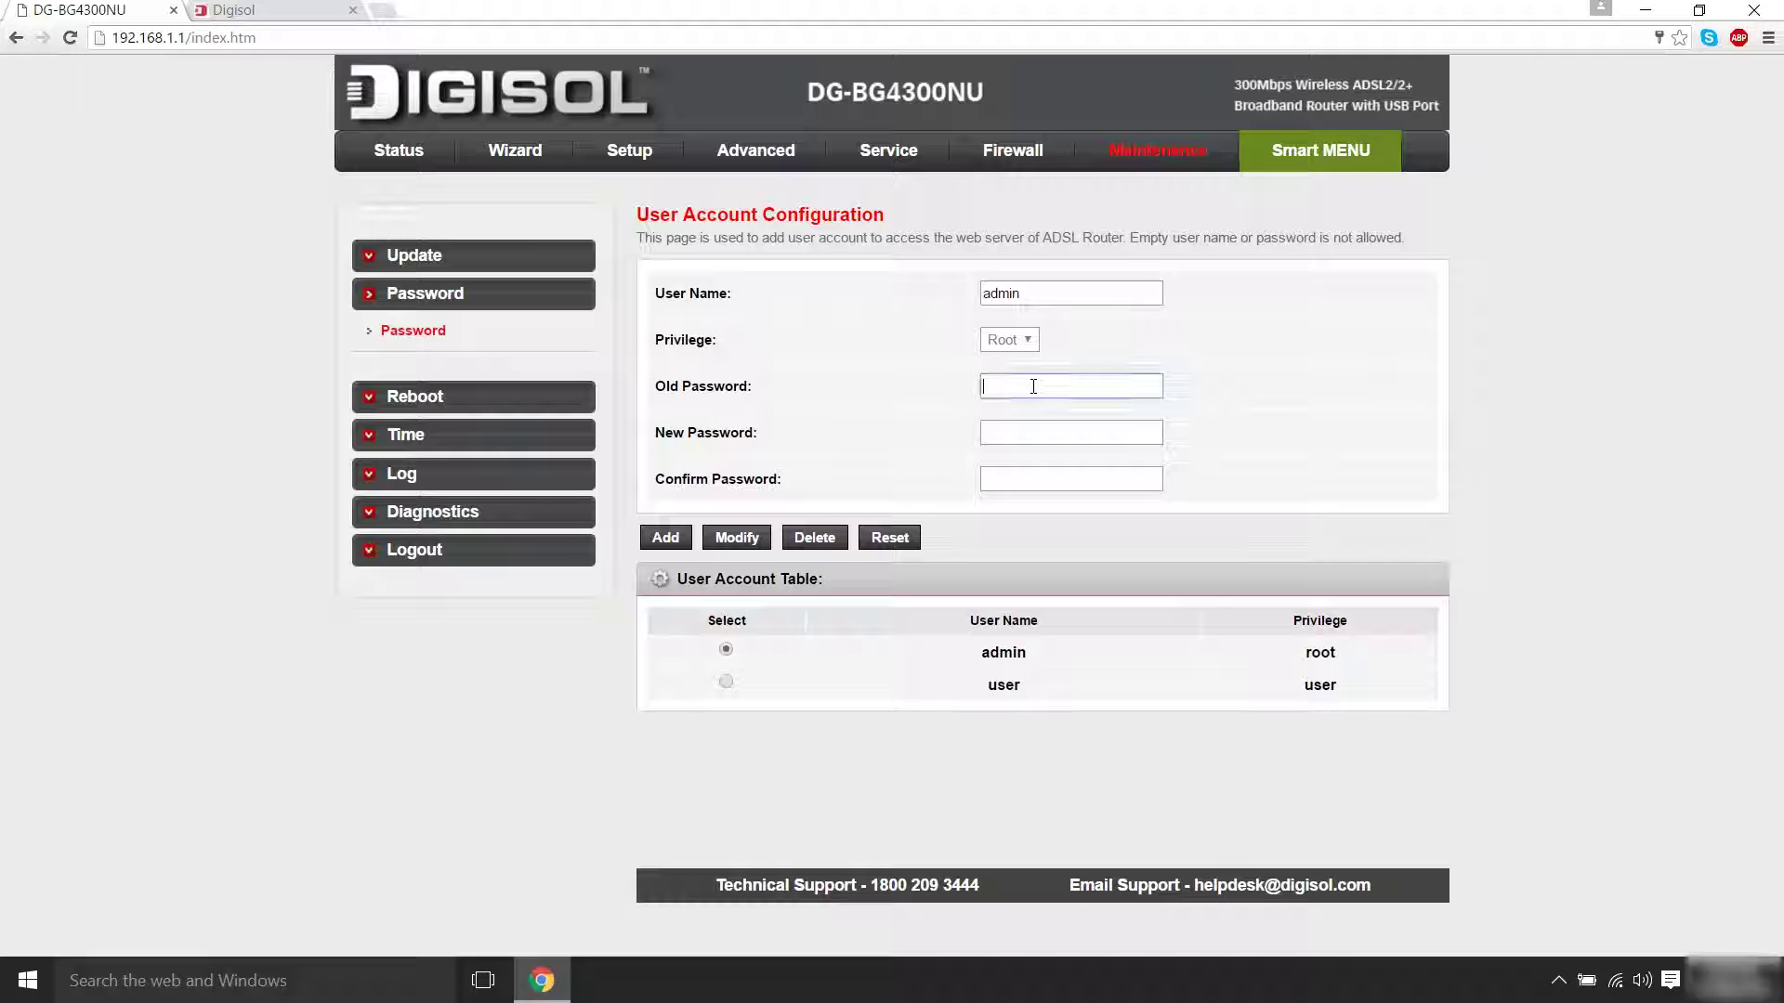
{"action": "left_click", "coordinate": [1024, 436]}
{"action": "type", "text": "************"}
{"action": "left_click", "coordinate": [1023, 476]}
{"action": "type", "text": "*"}
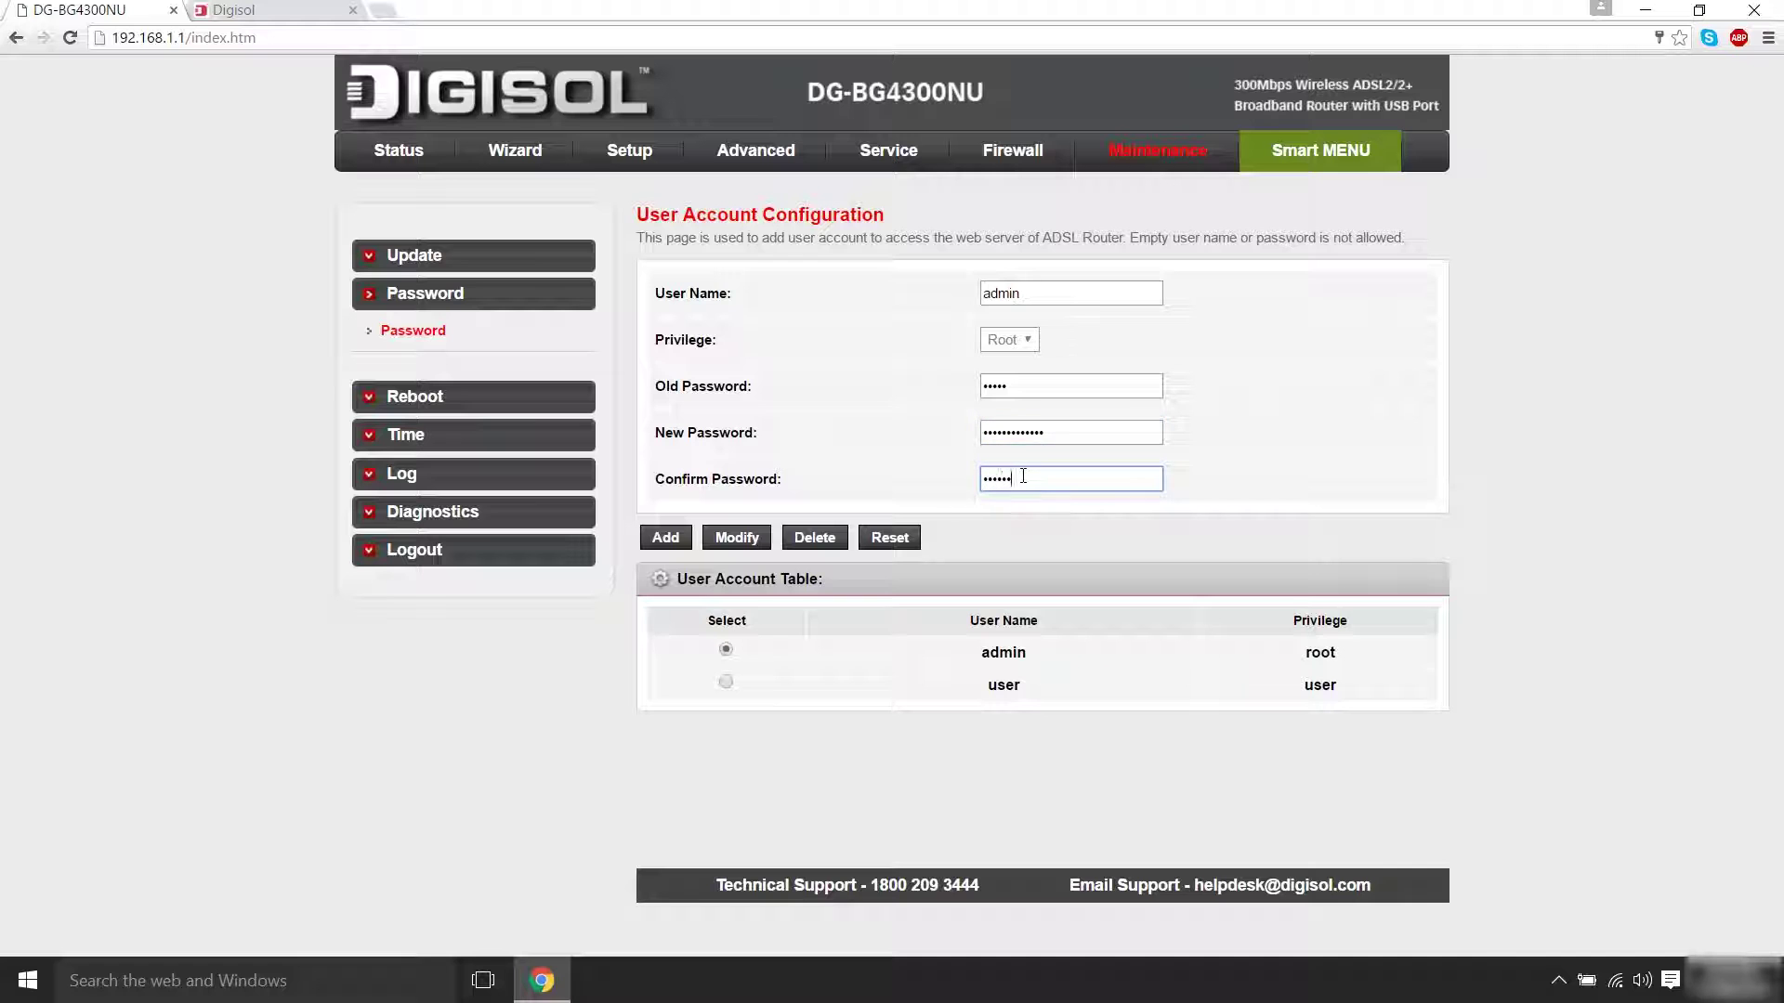
{"action": "left_click", "coordinate": [735, 537]}
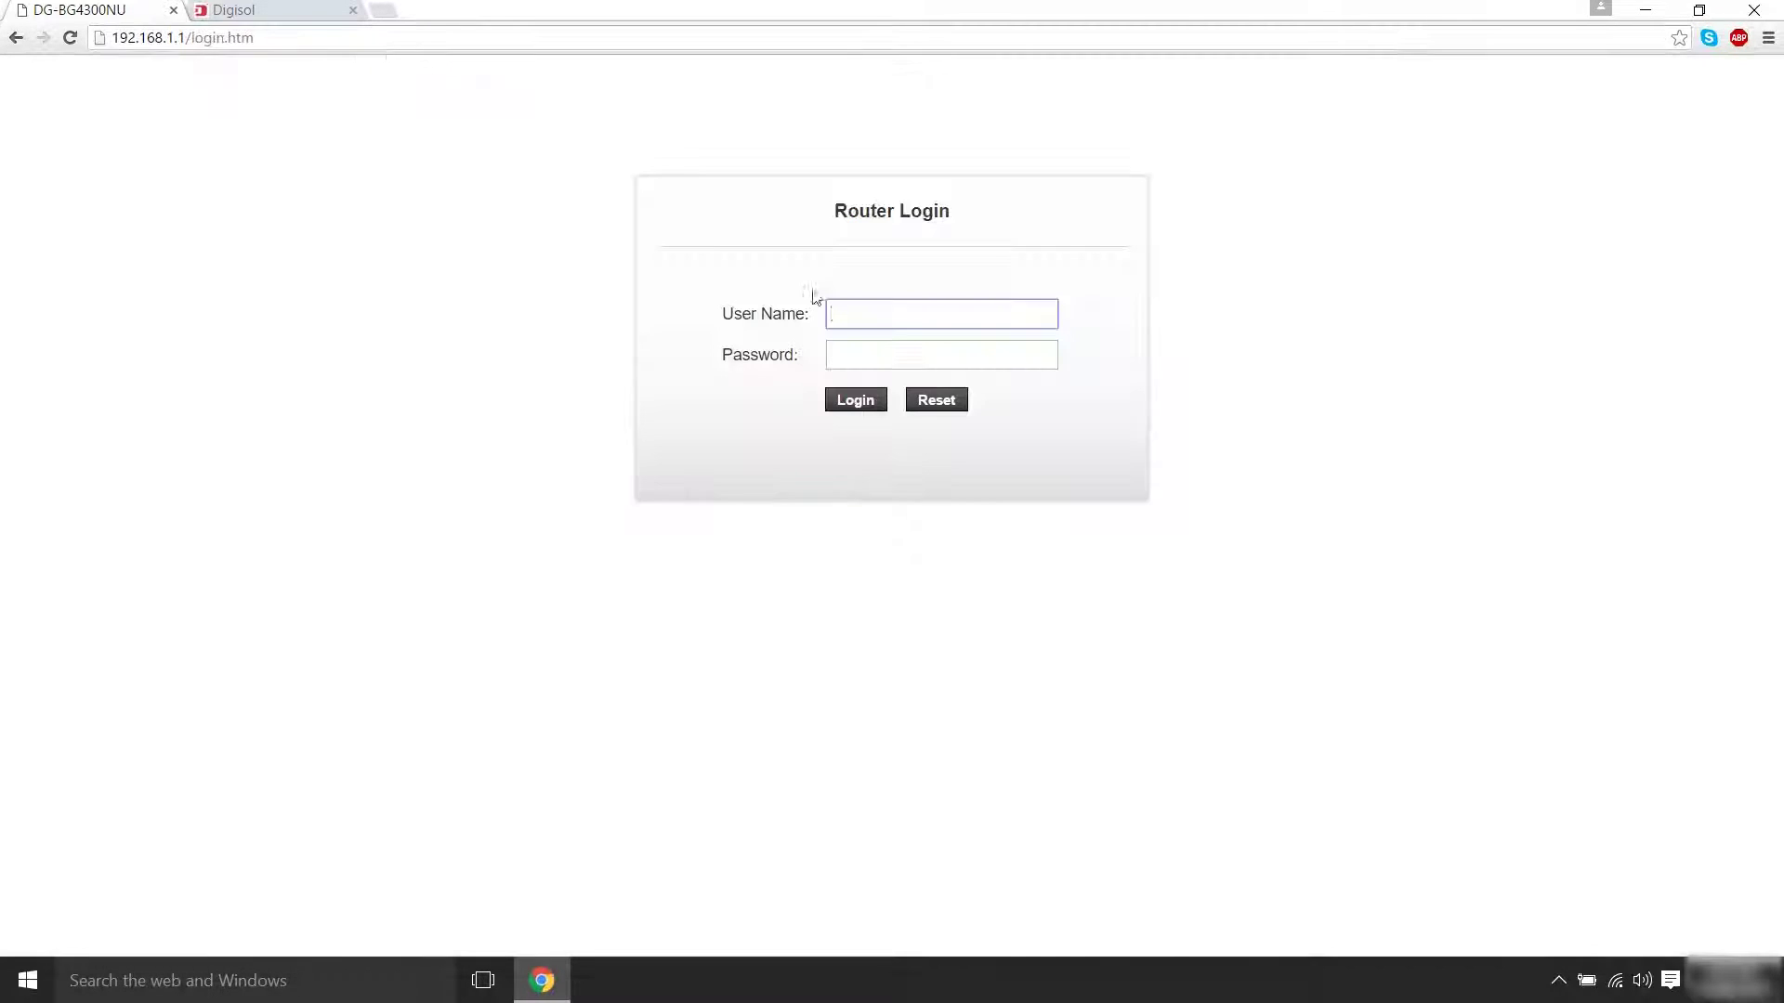
Log back in as admin with the new password, then close the router tab
{"action": "left_click", "coordinate": [831, 314]}
{"action": "type", "text": "admin"}
{"action": "left_click", "coordinate": [995, 352]}
{"action": "type", "text": "*****"}
{"action": "left_click", "coordinate": [871, 401]}
{"action": "left_click", "coordinate": [1040, 153]}
{"action": "left_click", "coordinate": [886, 358]}
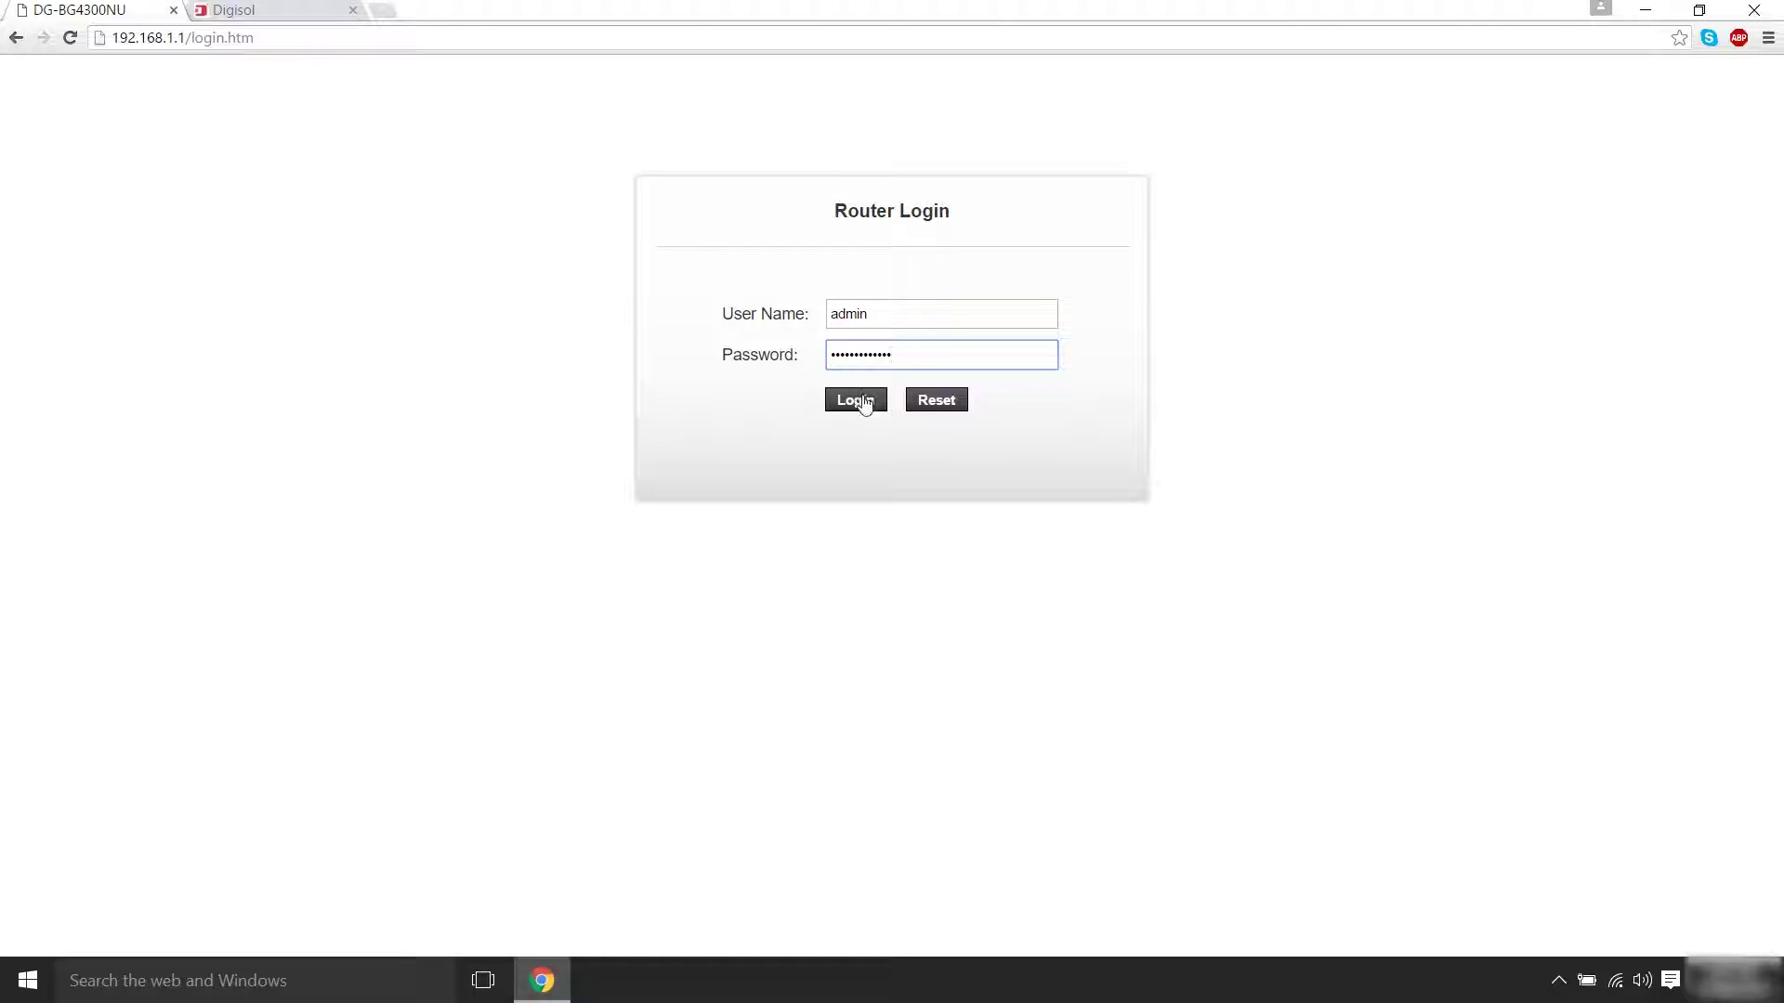
{"action": "left_click", "coordinate": [864, 401]}
{"action": "left_click", "coordinate": [174, 10]}
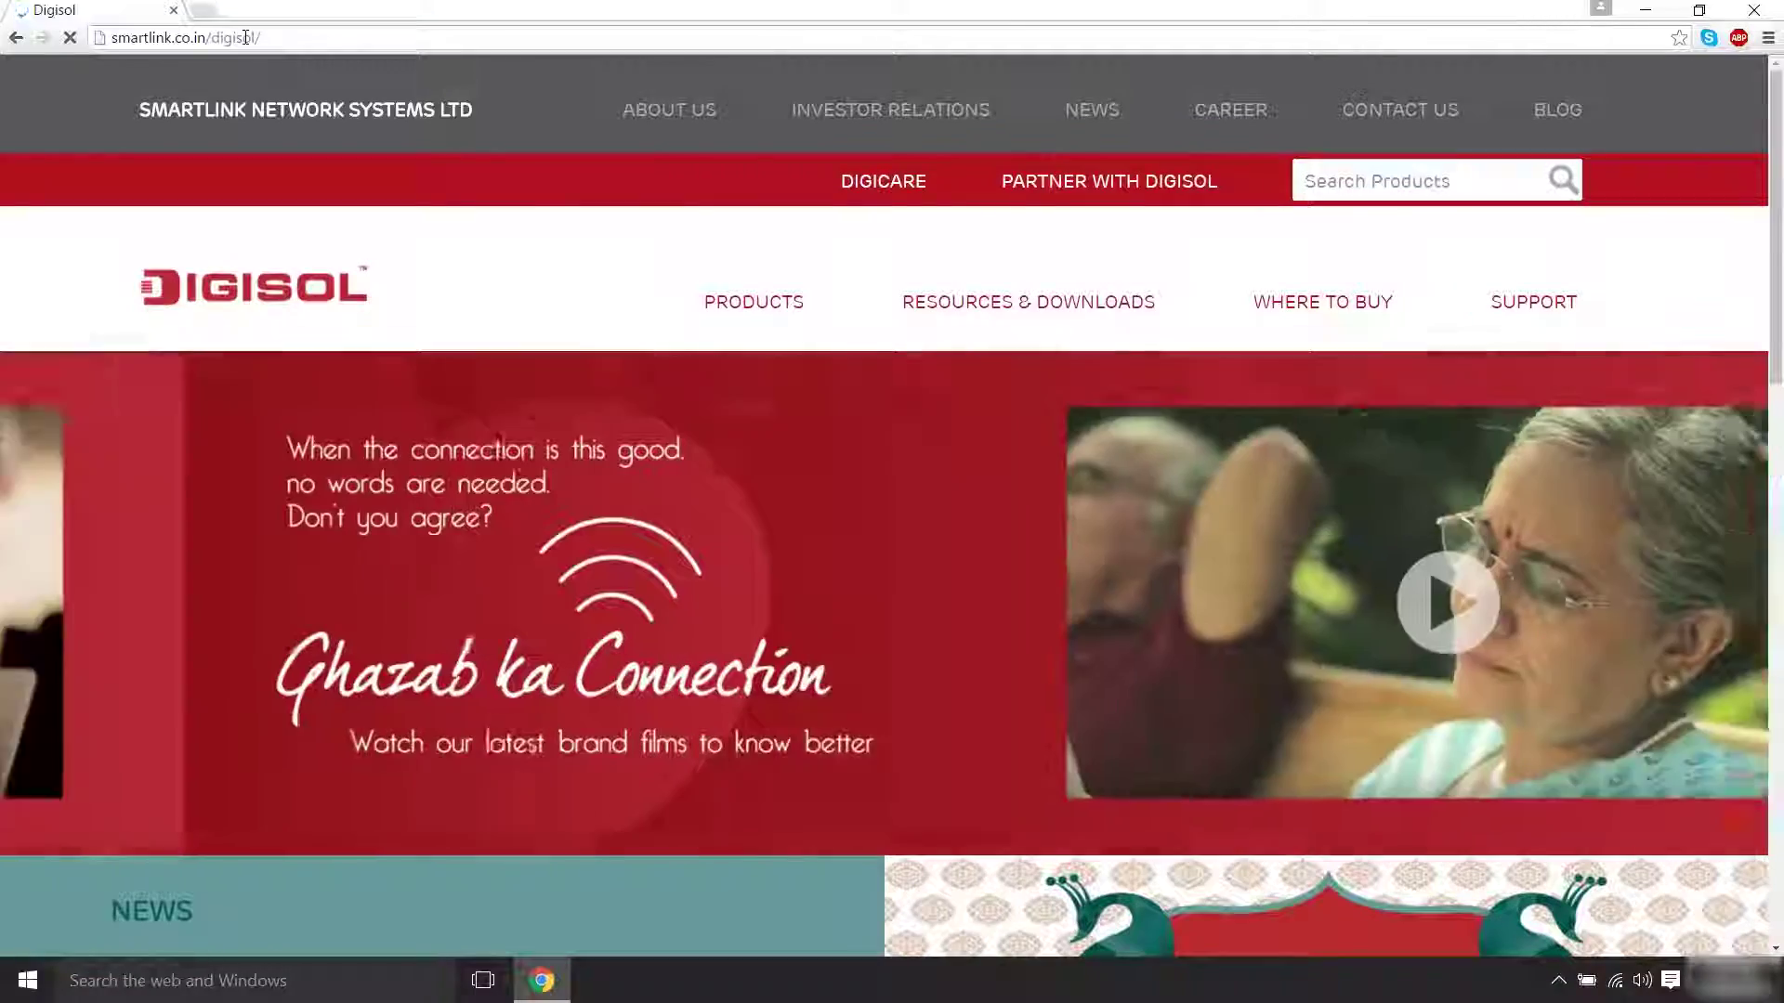